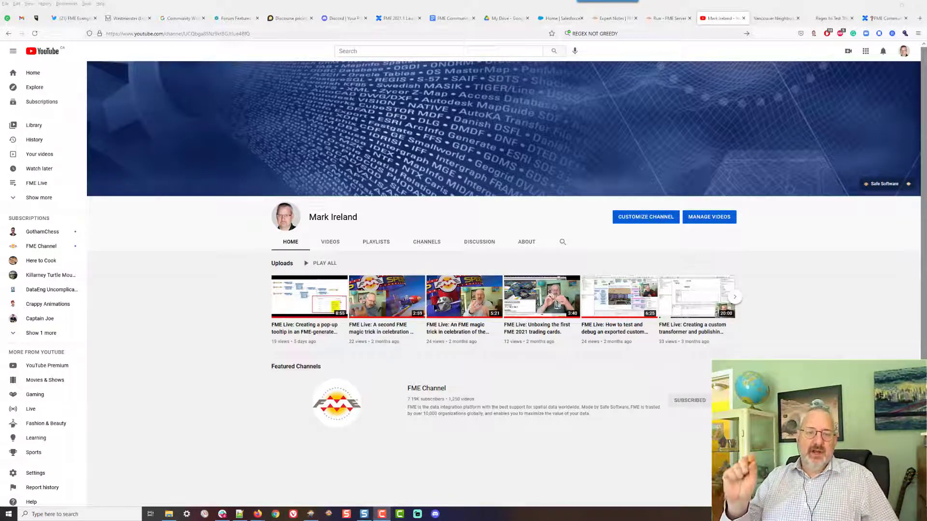
Switch to the Vancouver Neighborhoods report page and hover over the park entries to view their tooltip lists
click(775, 19)
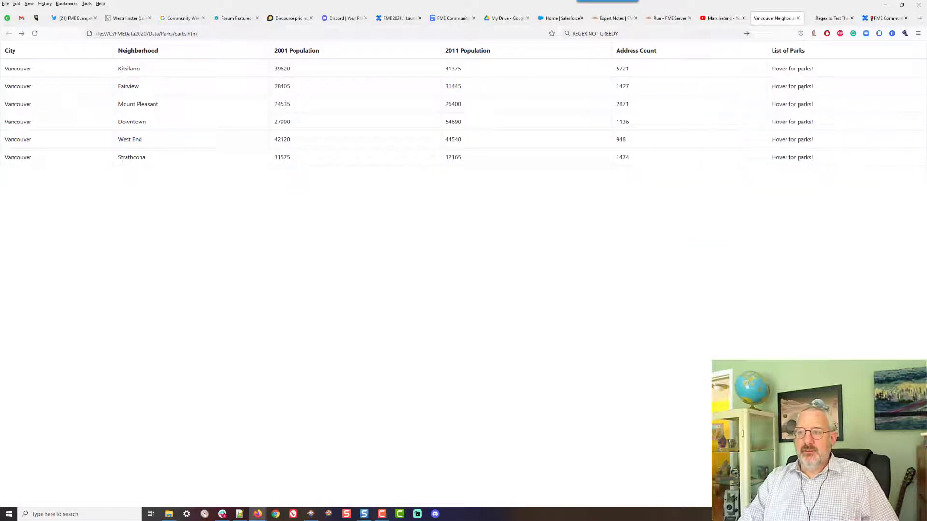
mouse_move(804, 104)
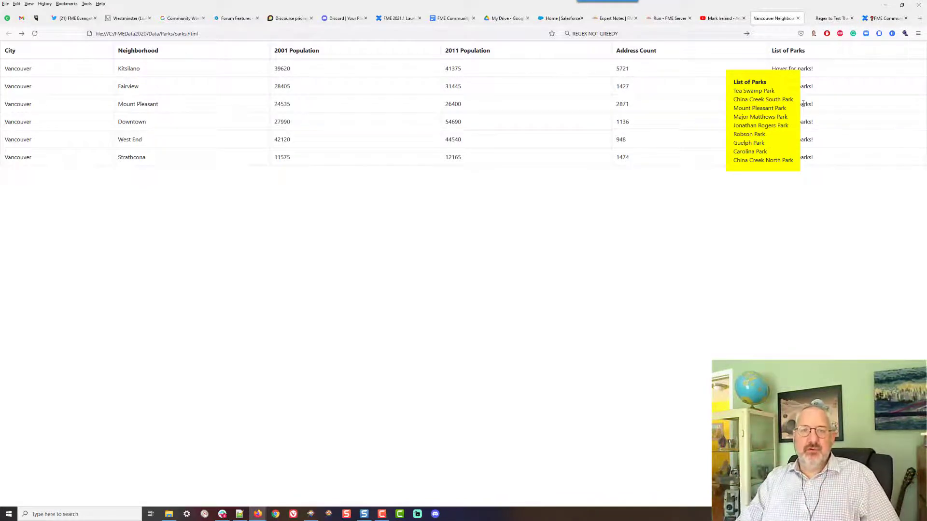
mouse_move(805, 139)
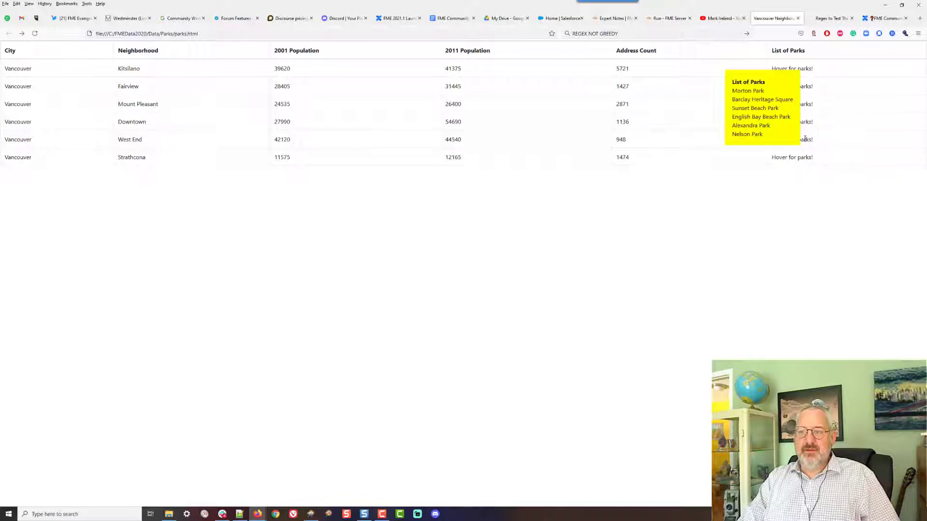
mouse_move(803, 157)
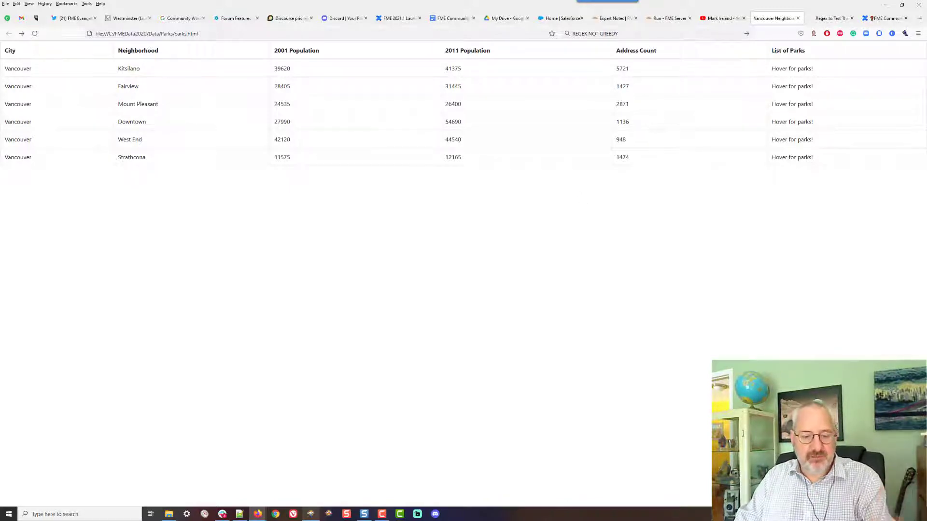
Switch to FME Workbench and inspect the attributes output by AttributeManager_2 in the workspace
click(310, 515)
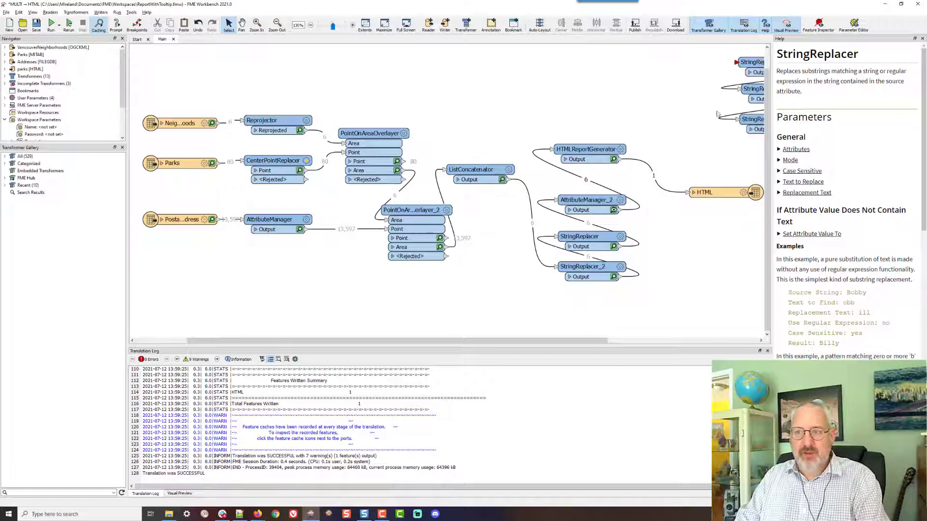
drag(716, 110, 637, 126)
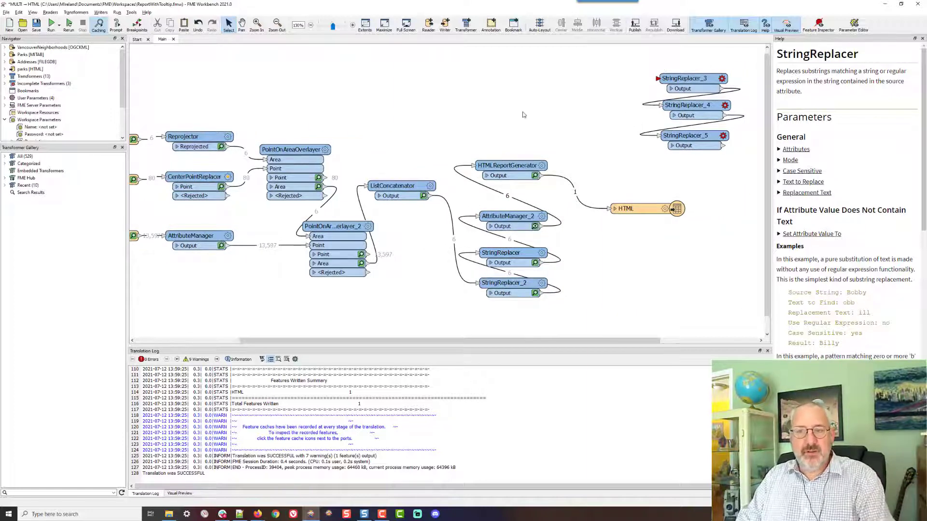
drag(524, 114, 653, 85)
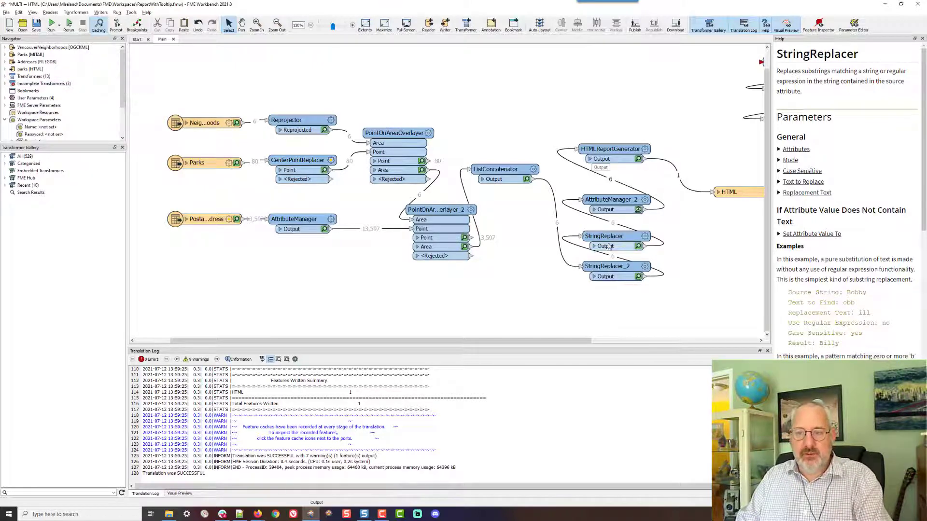
click(594, 211)
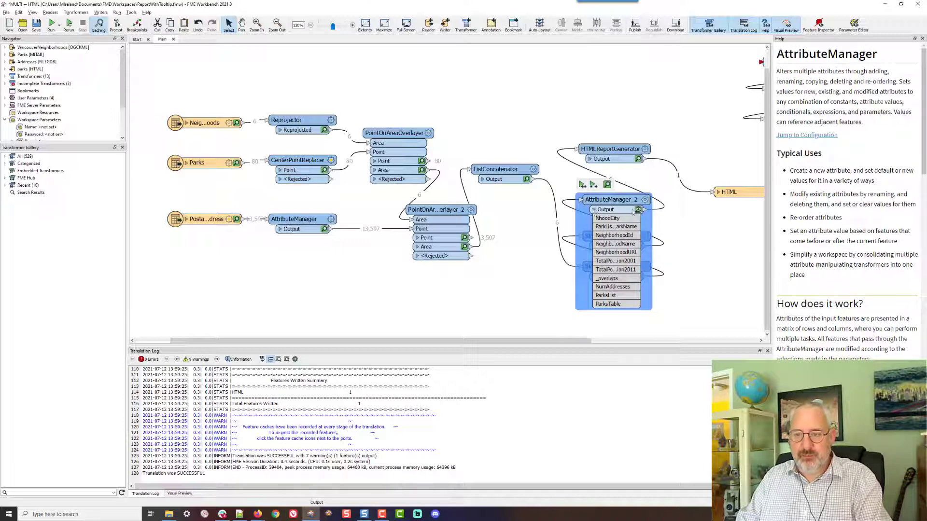
drag(651, 198, 676, 193)
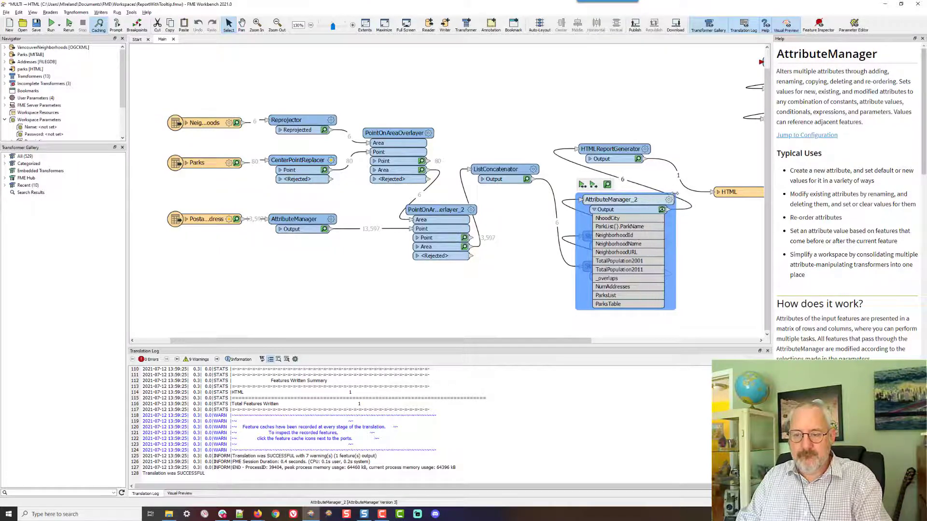
Insert a Sorter transformer on the connection feeding HTMLReportGenerator and arrange the two transformers side by side
click(604, 177)
text(s)
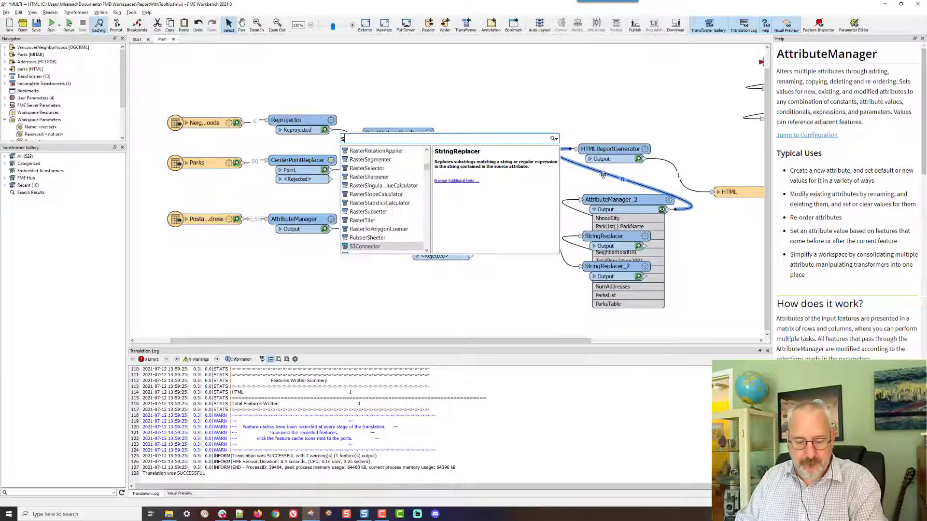
text(orter)
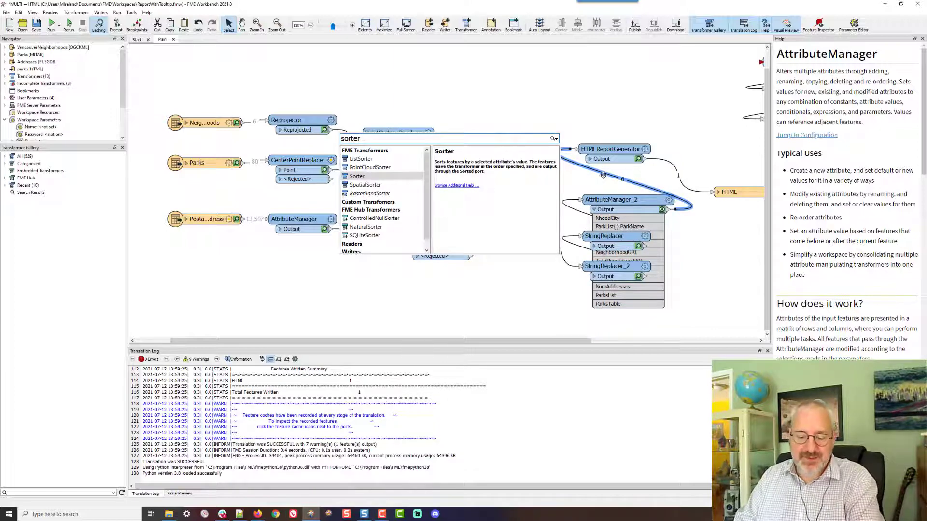
key(Return)
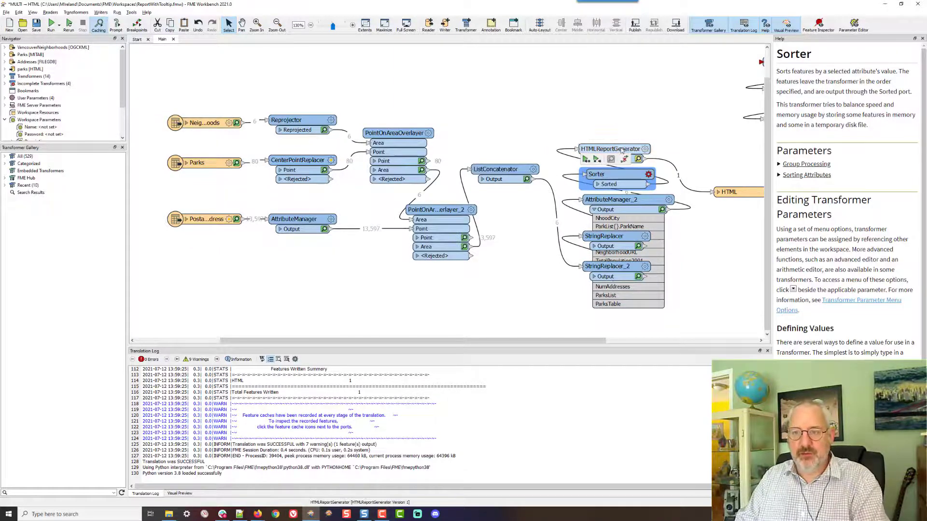
drag(622, 151, 640, 134)
drag(622, 174, 632, 162)
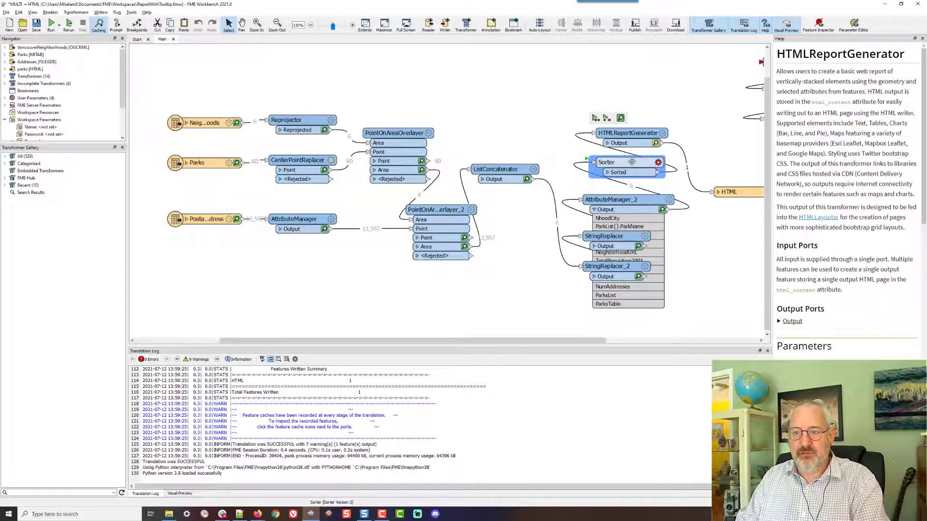
click(658, 162)
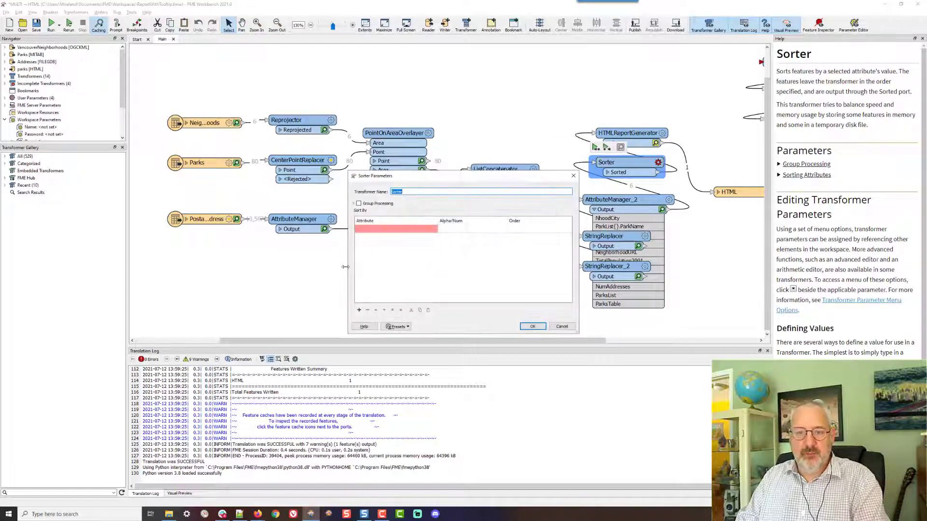
click(433, 229)
click(433, 229)
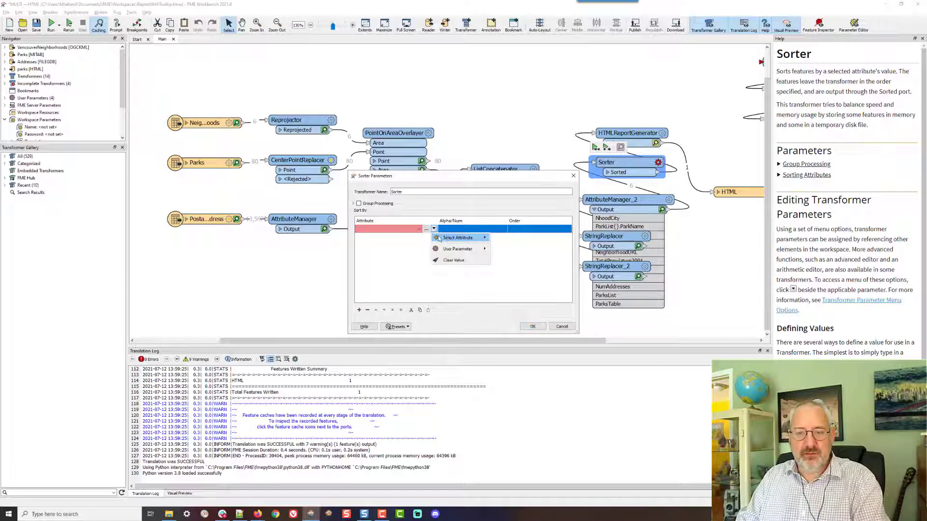
mouse_move(450, 248)
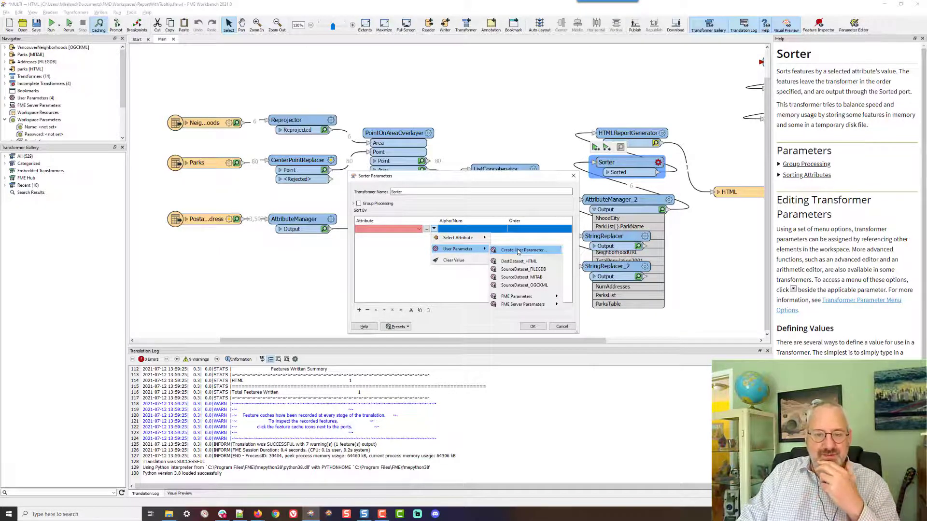
click(563, 326)
click(562, 327)
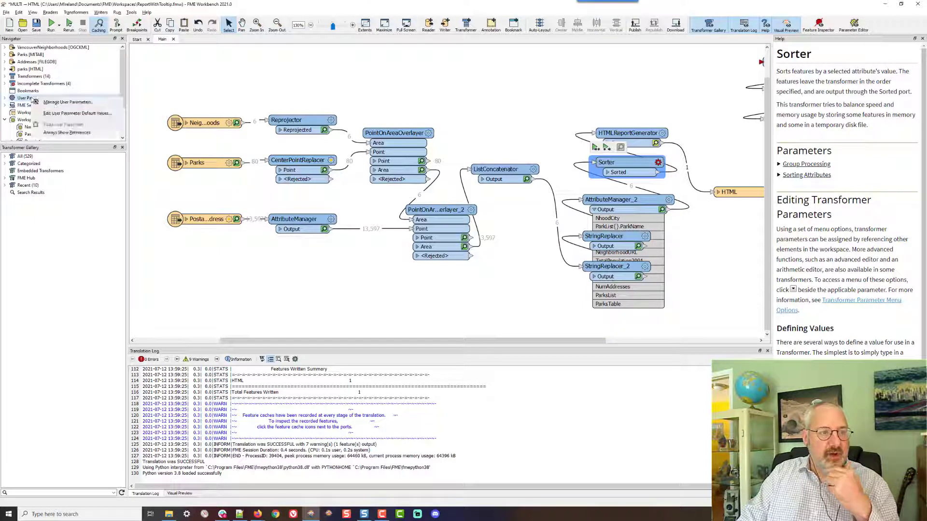
Open the workspace's user parameters manager and delete all four existing published parameters
double_click(32, 99)
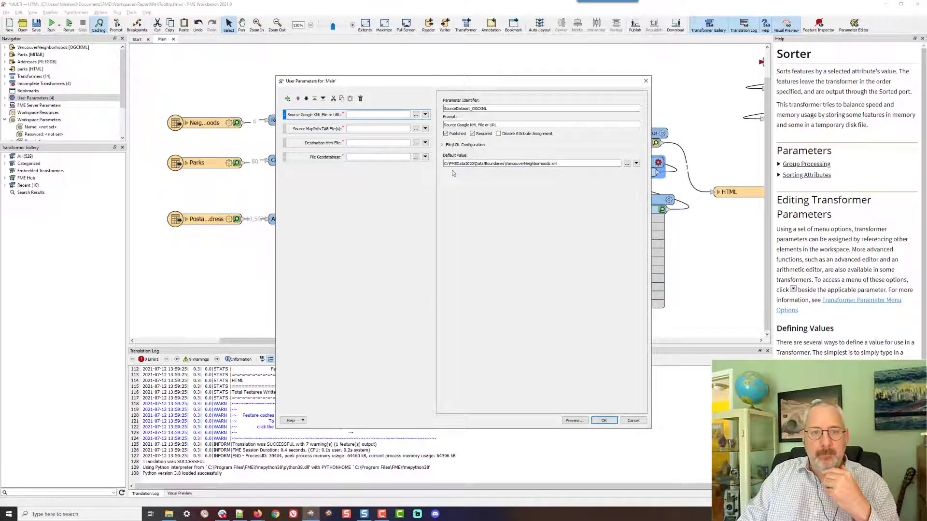
click(296, 157)
click(360, 99)
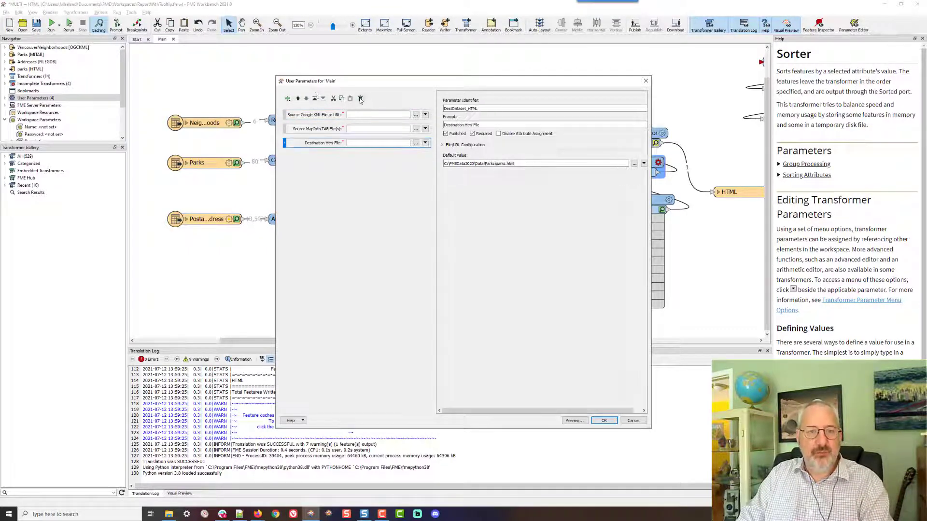
click(360, 99)
click(360, 98)
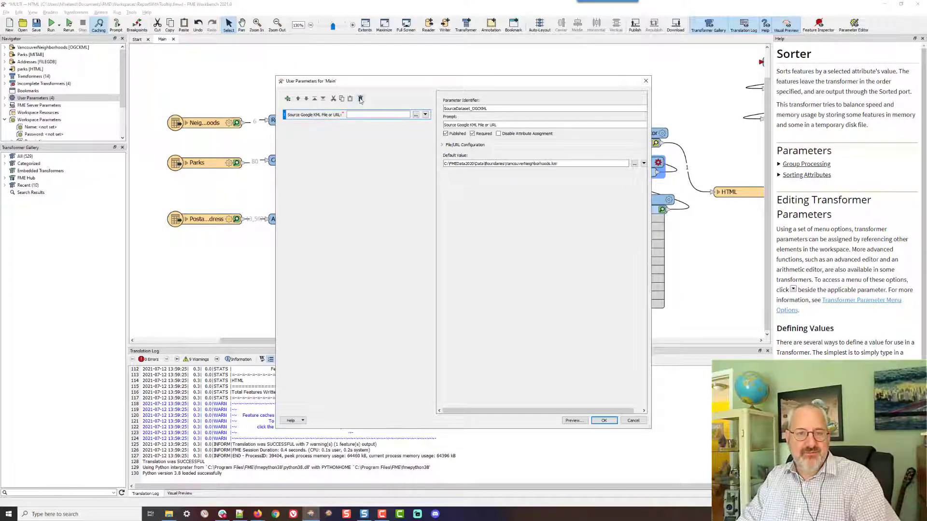
click(360, 99)
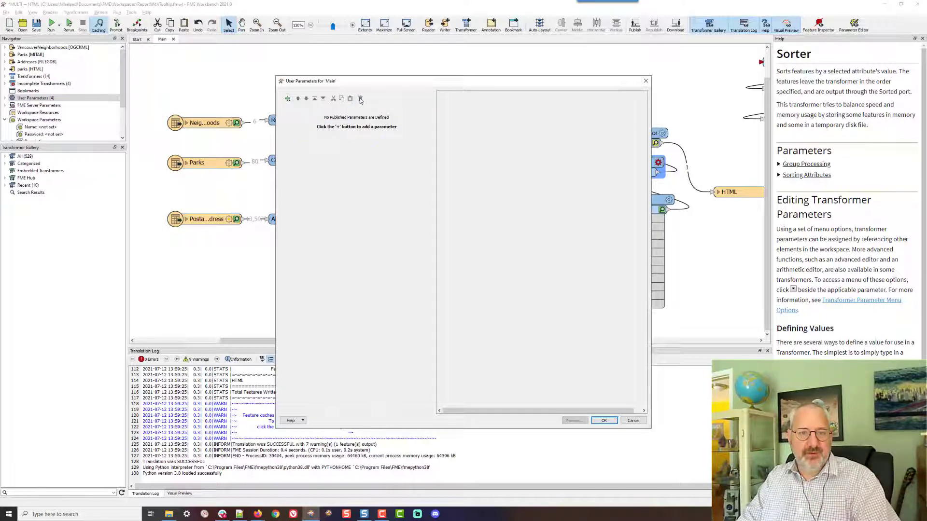
Add a Choice user parameter with identifier SortByAttr and prompt "Select an attr to sort by"
click(286, 99)
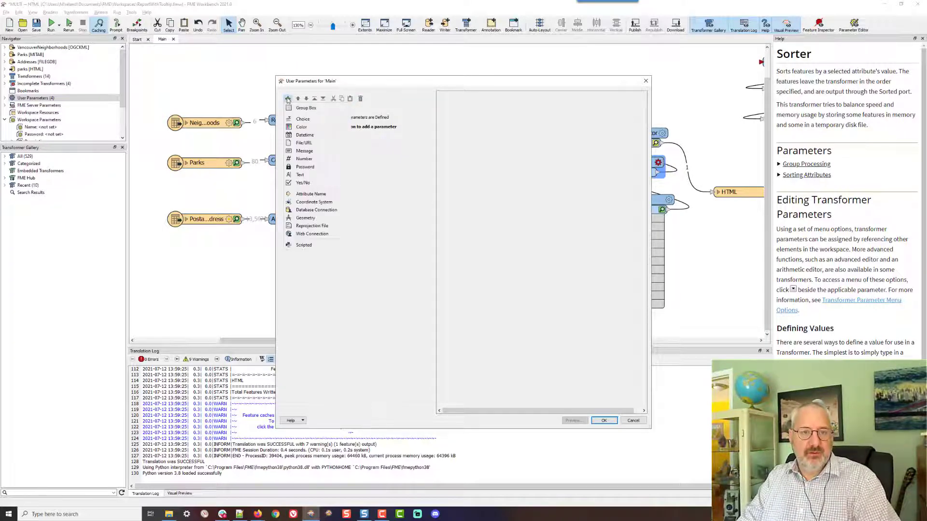
click(300, 119)
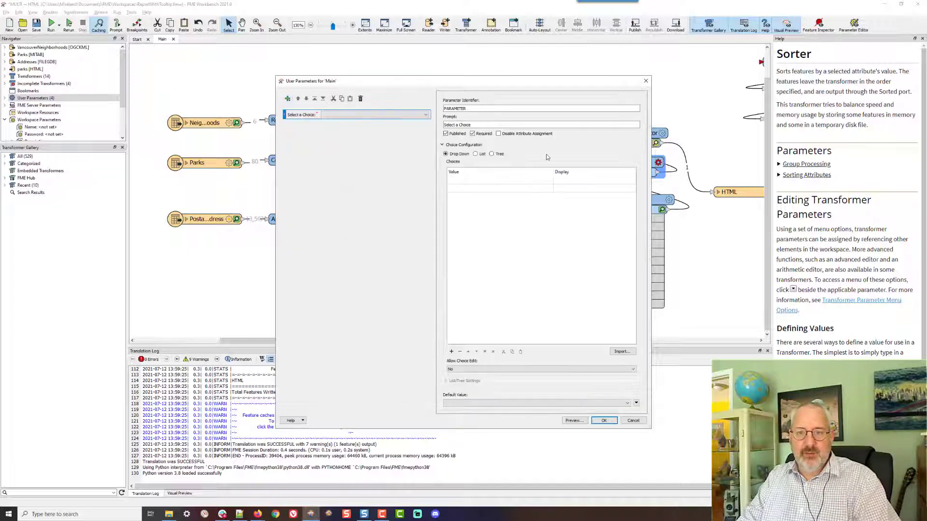
double_click(452, 107)
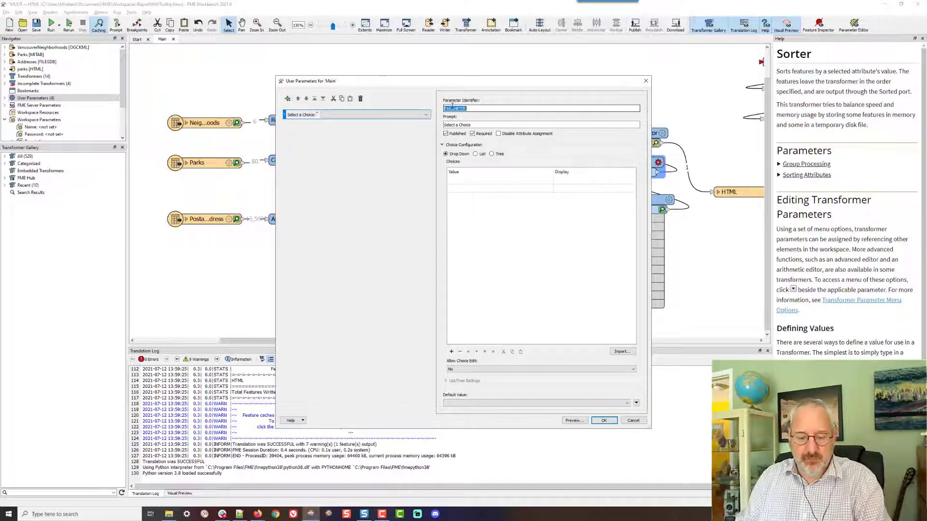
text(SortByAtt)
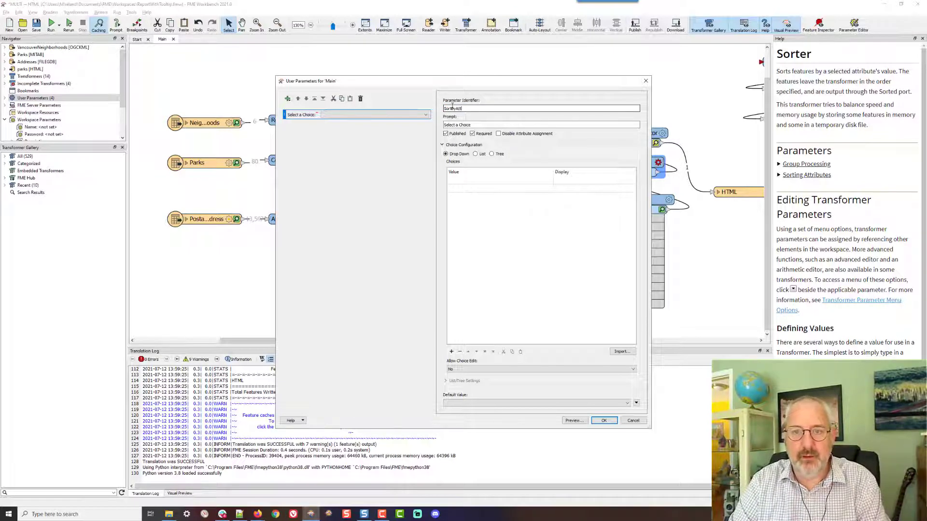
text(r)
key(Tab)
text(Sele)
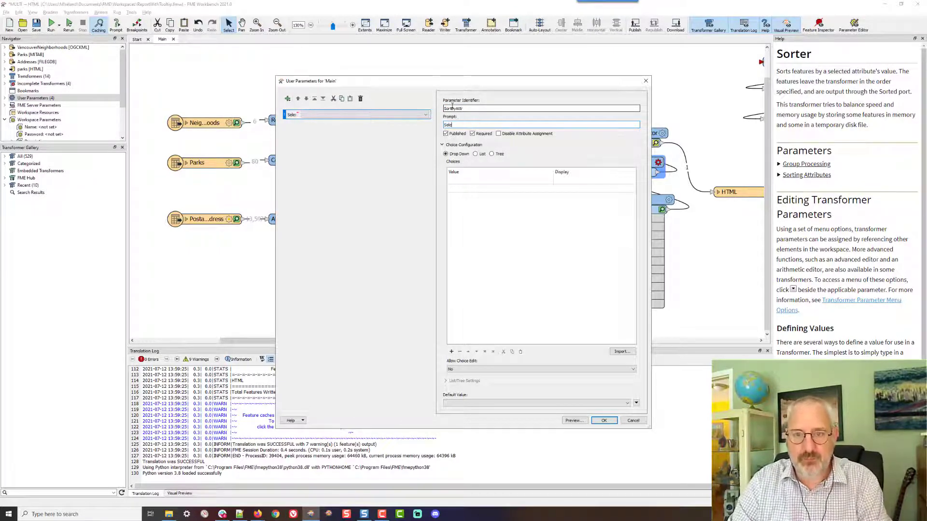
text(ct a n a)
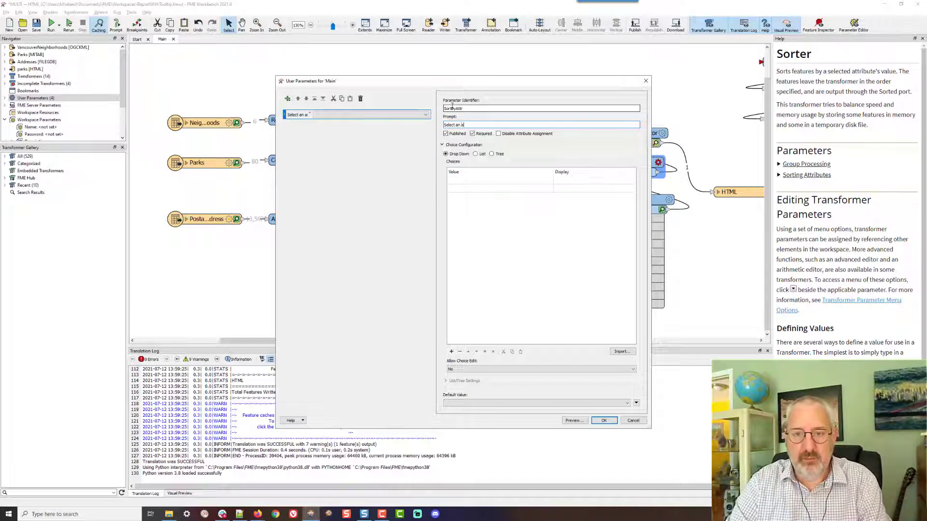
text(ttr to sort by:)
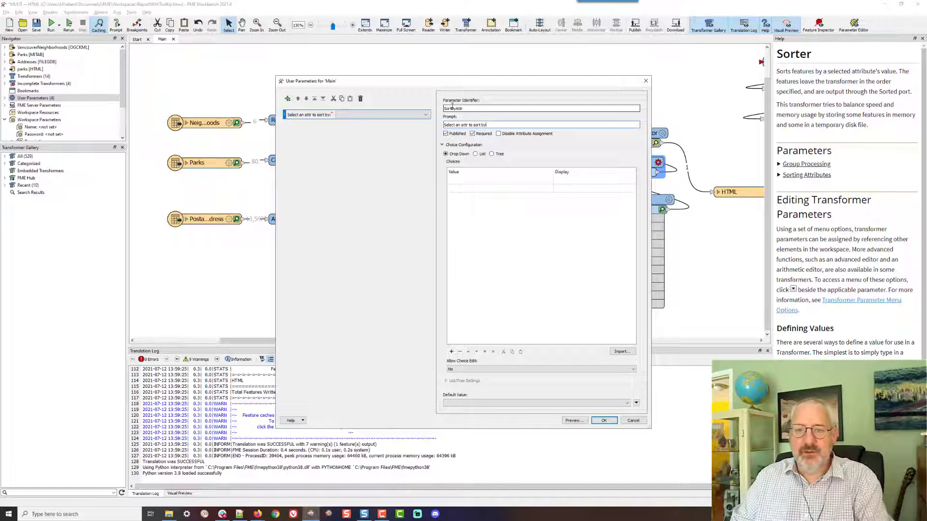
Add a drop-down choice with value TotalPopulation2001 and display label 2001 Population
click(506, 182)
drag(536, 86, 418, 80)
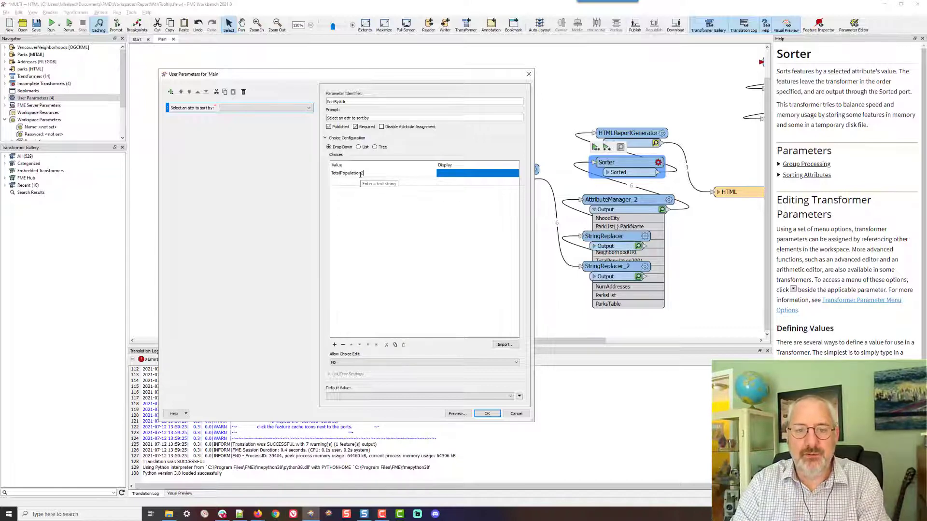
text(1)
key(Tab)
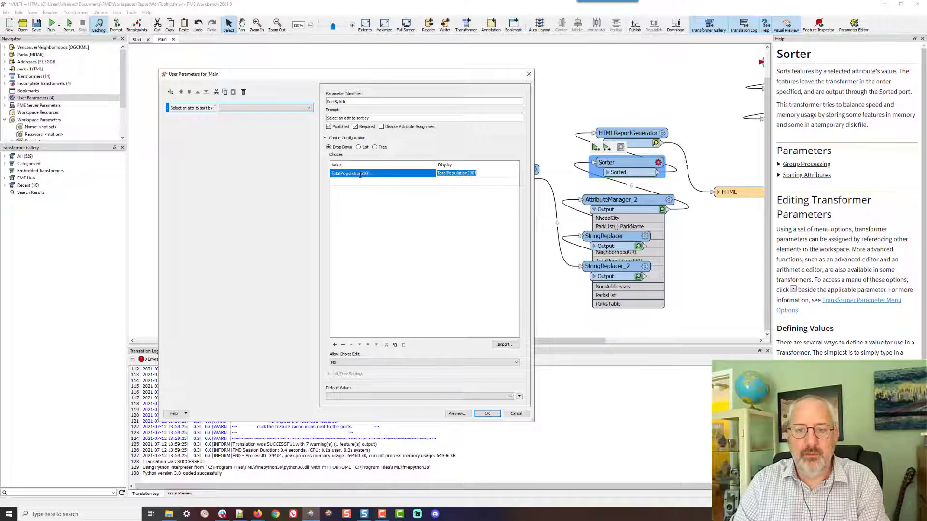
key(Home)
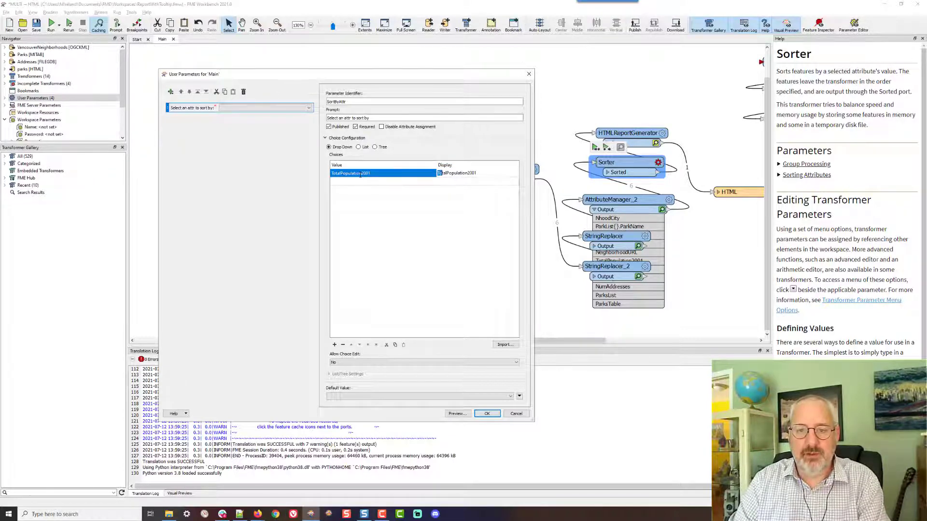
key(shift+End)
key(Delete)
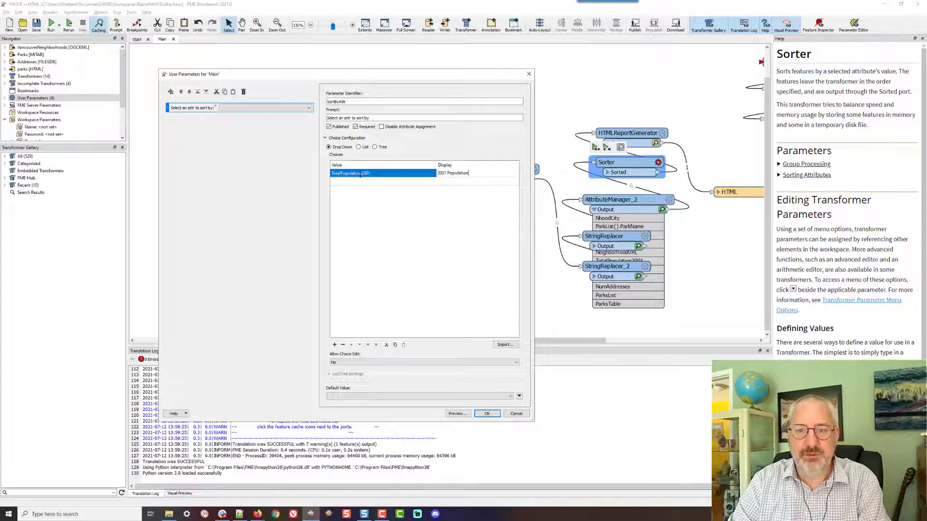
key(Return)
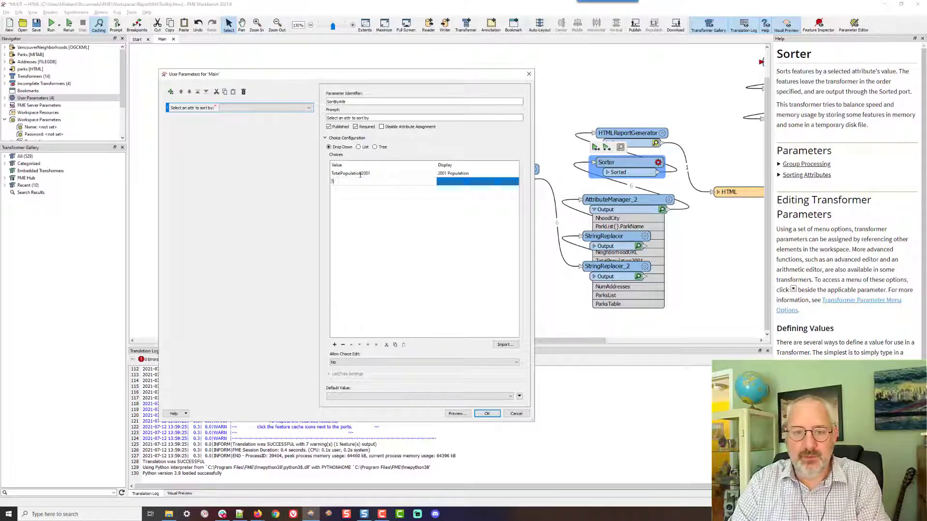
Add a second choice with value TotalPopulation2010 and display label 2010 Population
text(TotalPopulation)
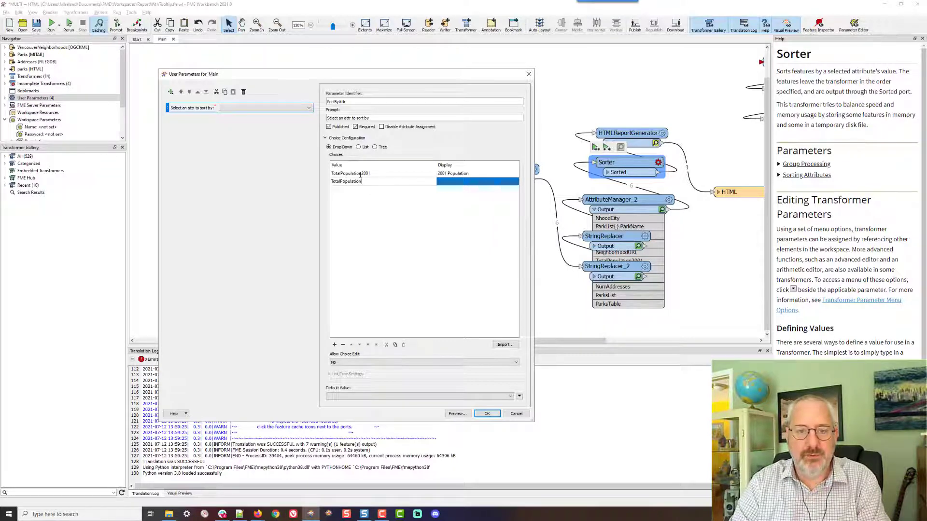
text(2010)
key(Tab)
text(201)
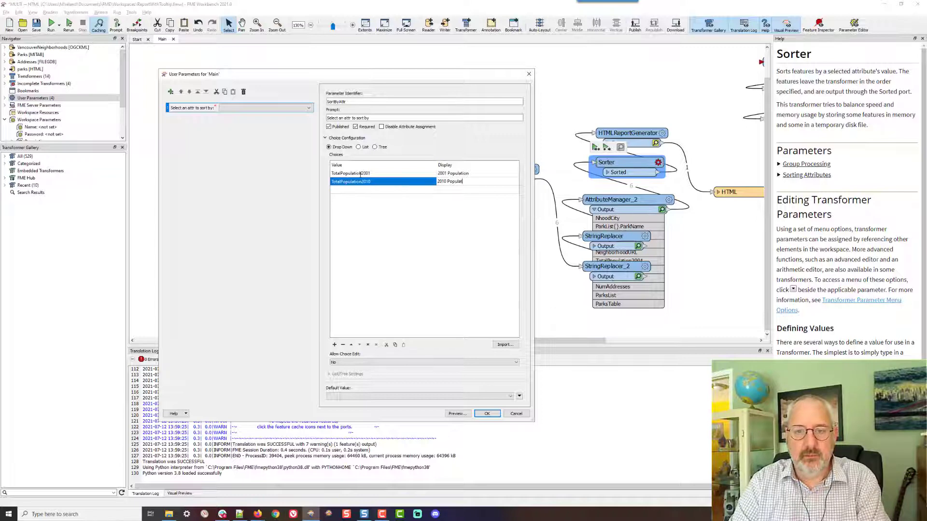
Check the report's columns and correct the second choice to value TotalPopulation2011 with display label 2011 Population
key(alt+Tab)
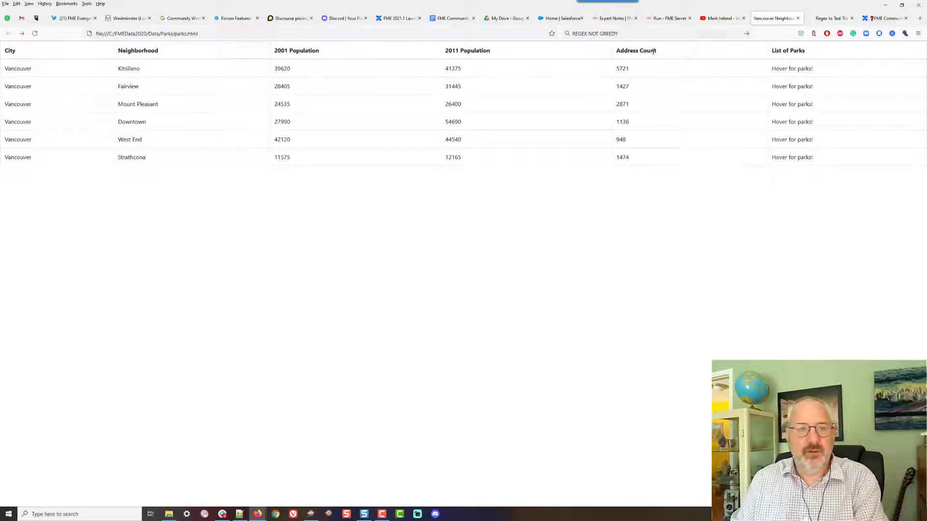
key(alt+Tab)
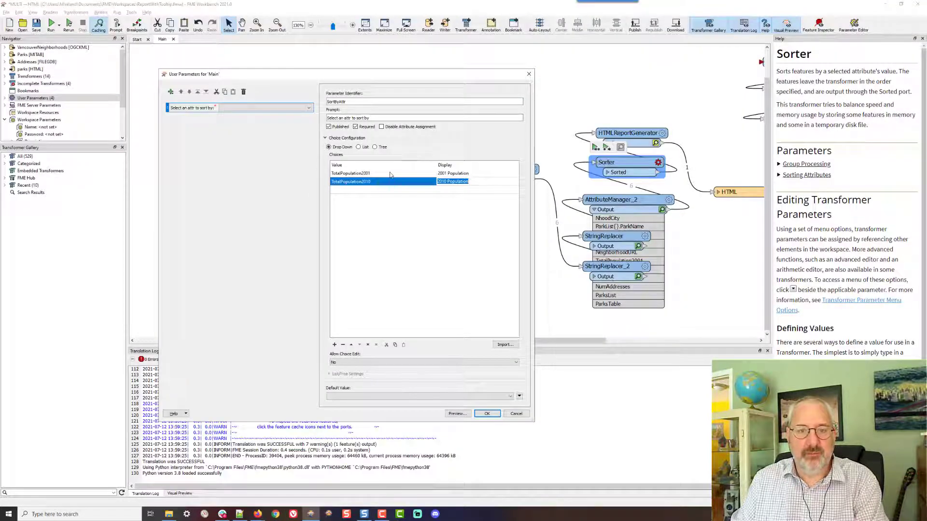
click(370, 182)
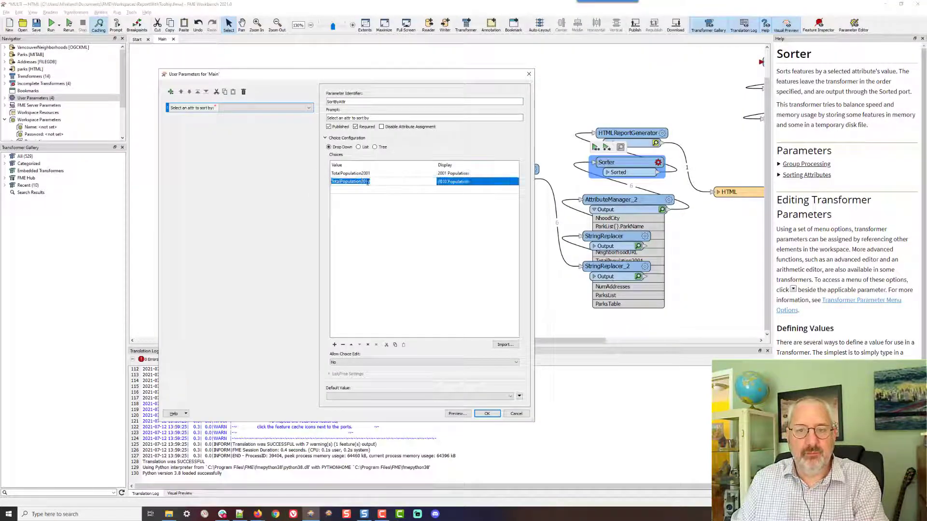
click(368, 182)
text(1)
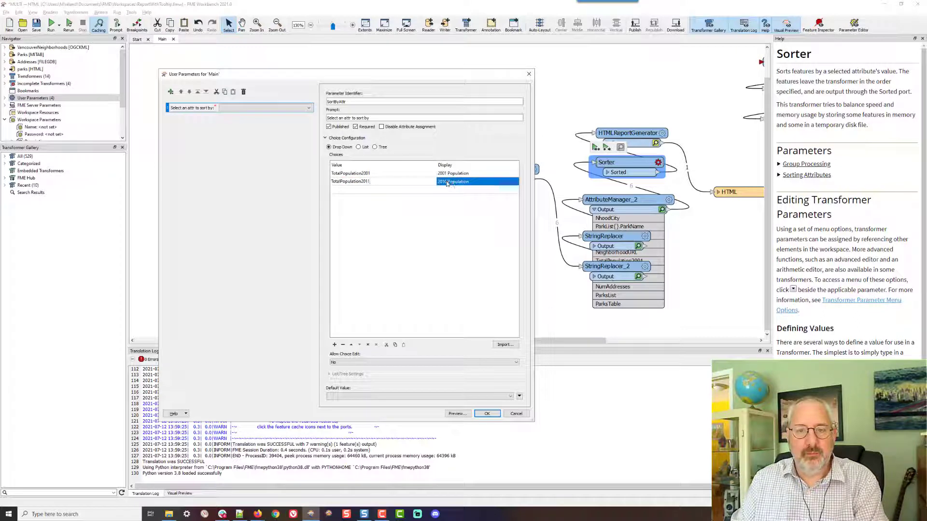
click(444, 181)
double_click(444, 182)
text(2011)
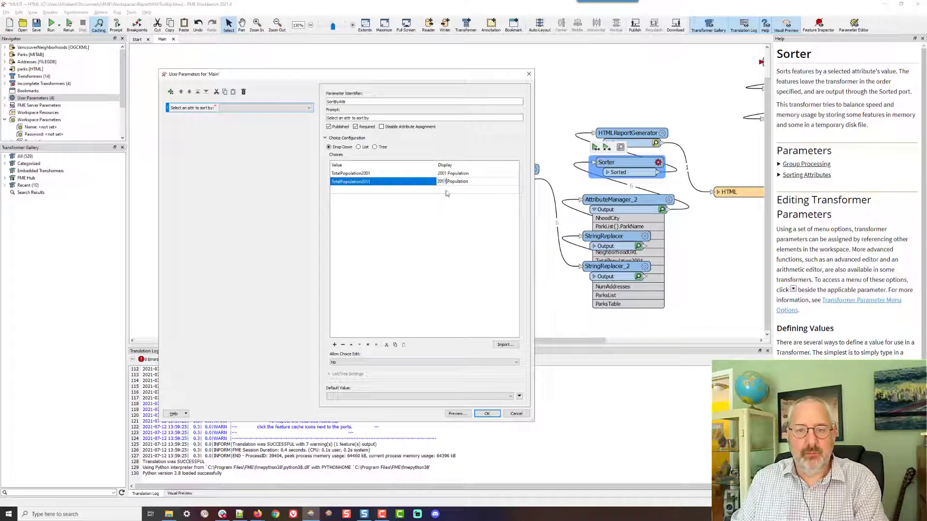
Add a third choice with value NumAddresses and display label Number of Addresses
click(447, 191)
text(Numbe)
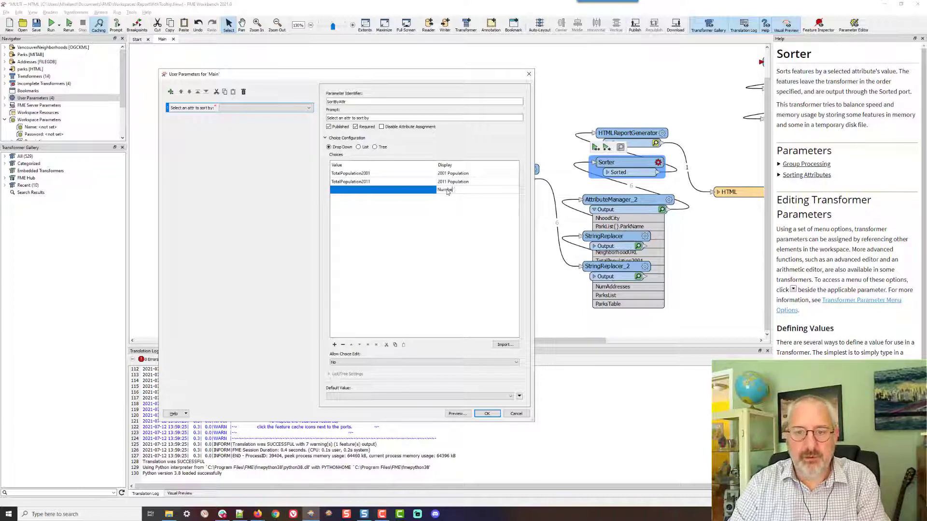
text(r of Address)
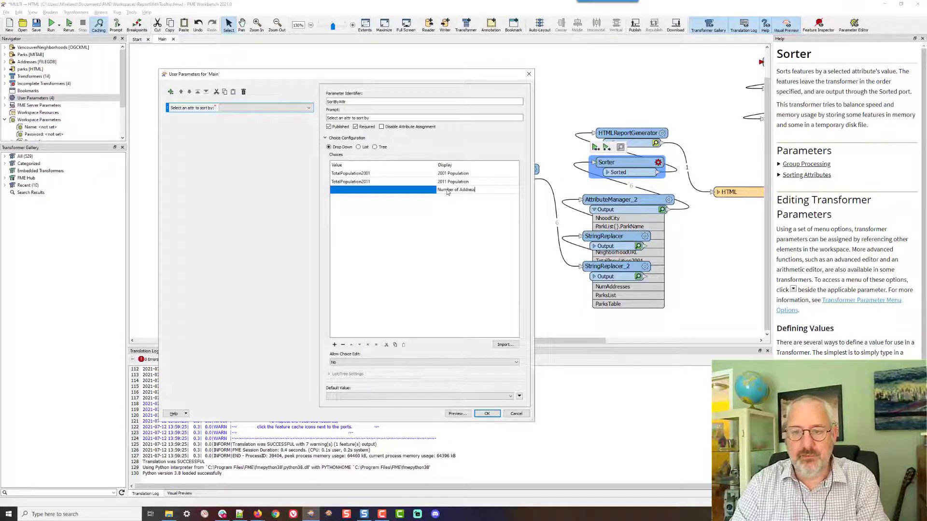
text(es)
key(Return)
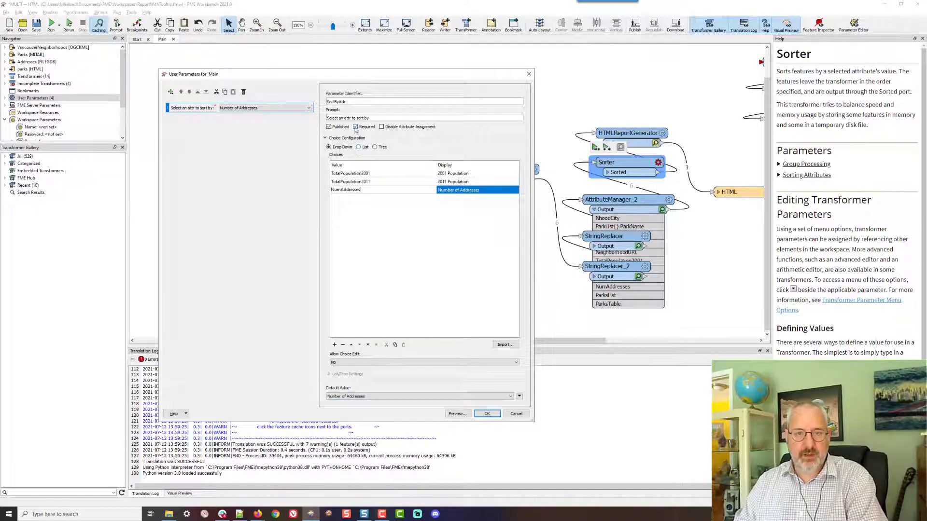
Enable Disable Attribute Assignment for the parameter and close the user parameters manager
click(382, 128)
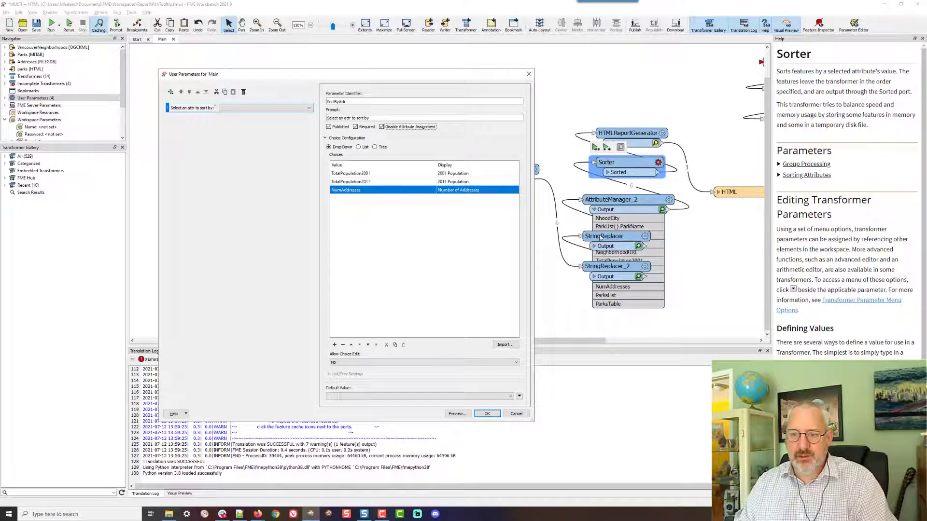
double_click(362, 198)
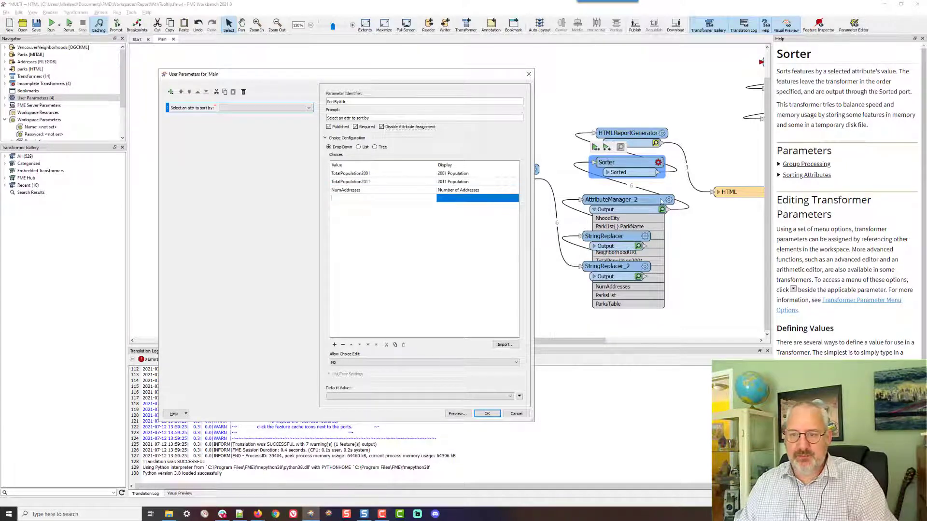
click(487, 414)
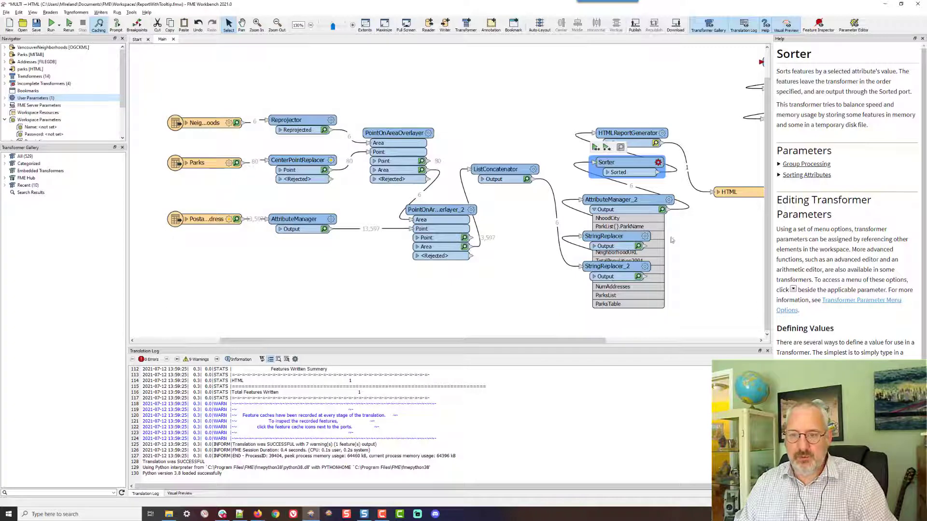
mouse_move(601, 237)
mouse_down()
mouse_move(603, 290)
mouse_move(607, 212)
mouse_move(607, 235)
mouse_up()
click(658, 162)
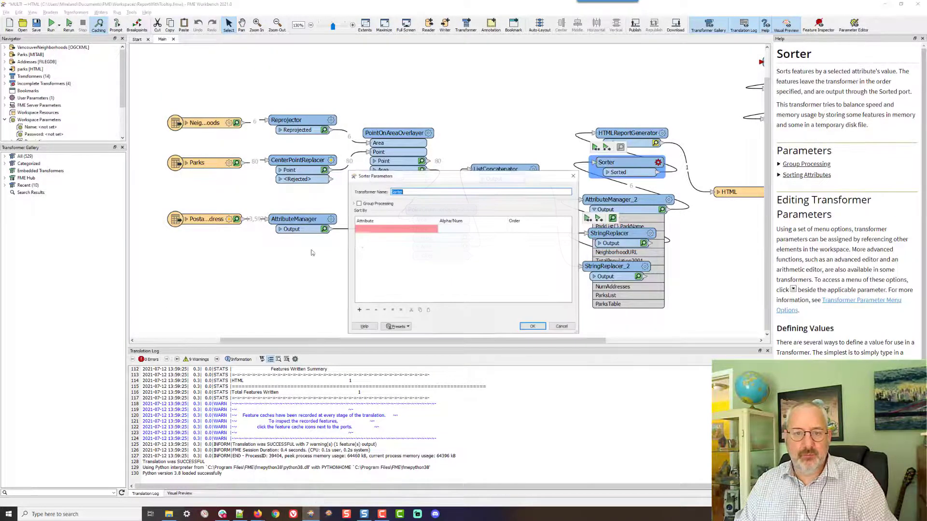
click(376, 230)
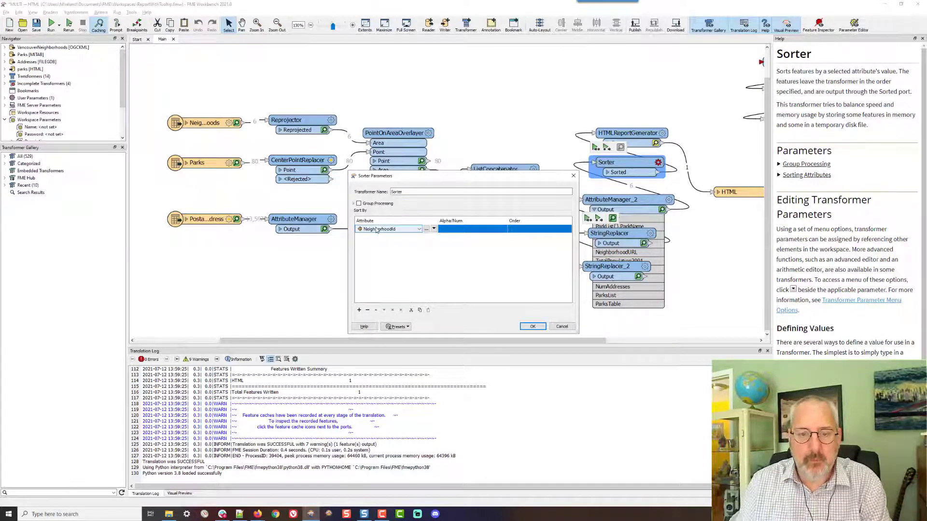
click(562, 326)
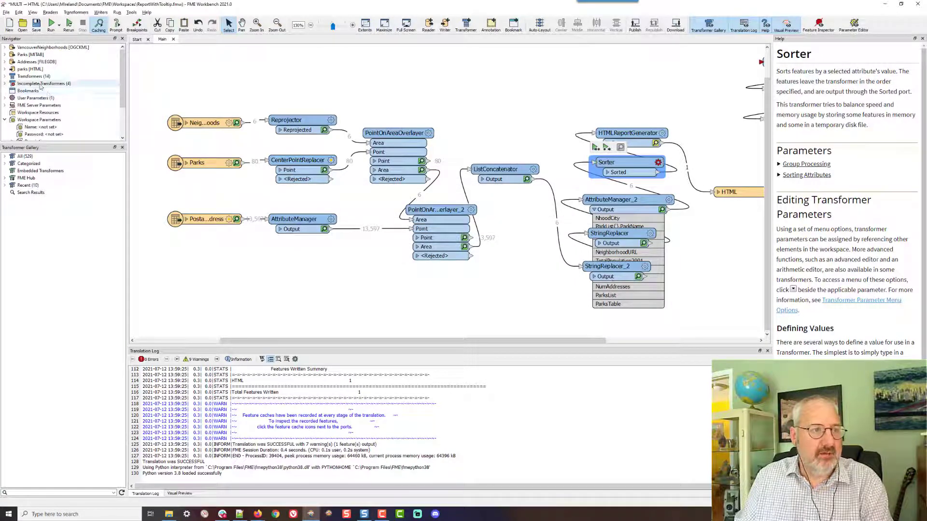
Reopen the user parameters and add a fourth choice with value NeighbourhoodName and display label Name of Neighbourhood
right_click(39, 100)
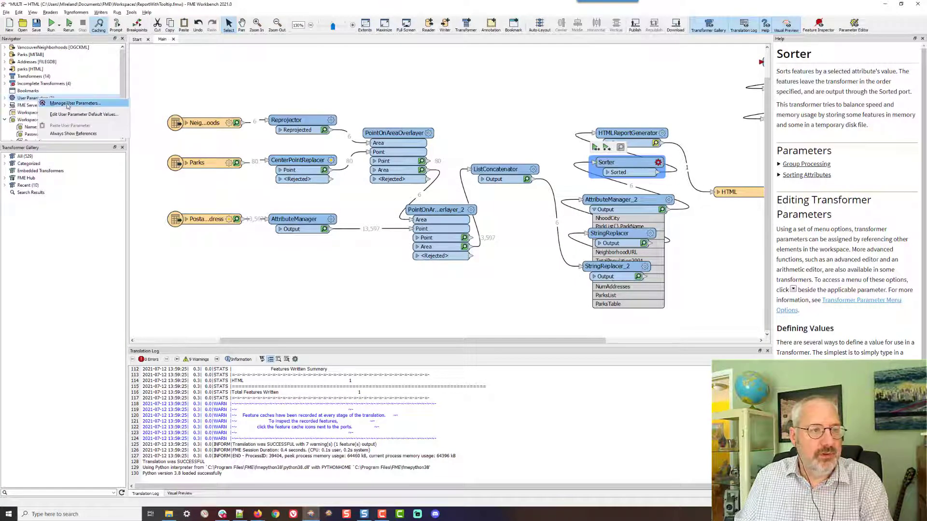
click(67, 105)
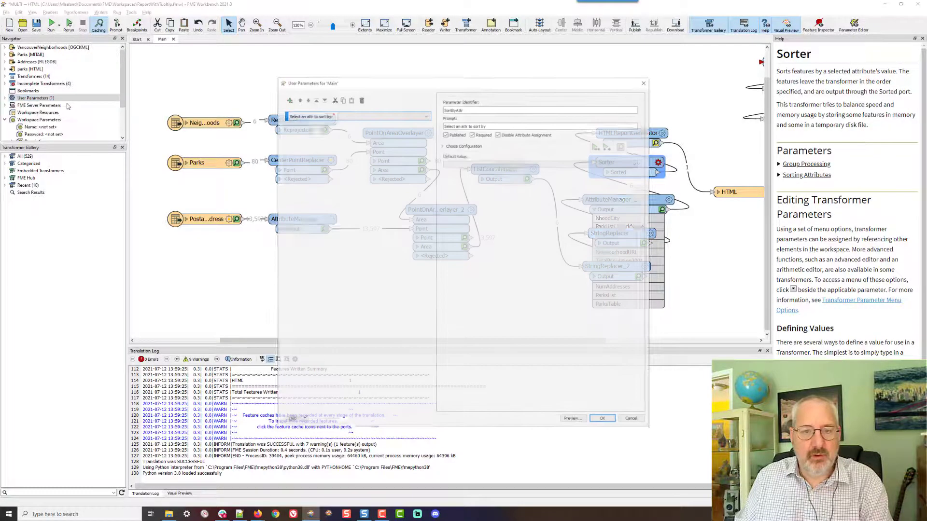
click(453, 145)
click(461, 207)
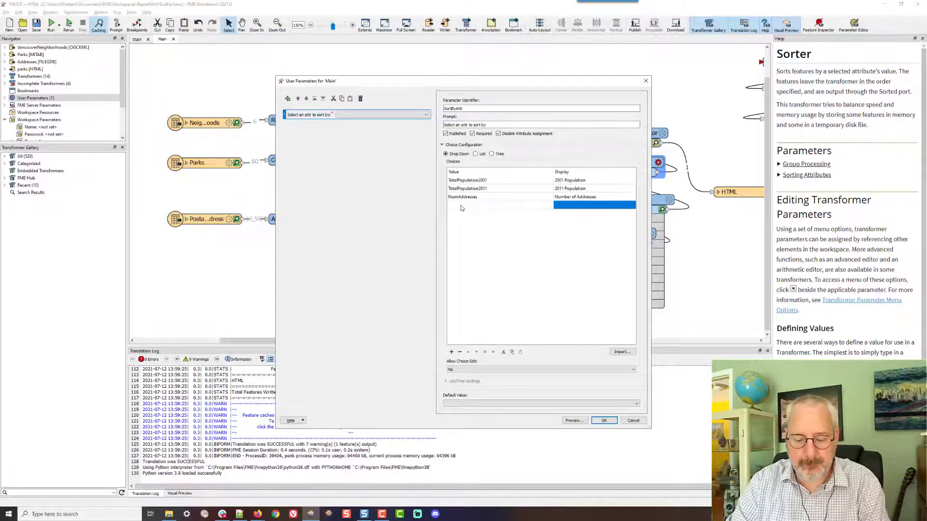
text(Neighbourh)
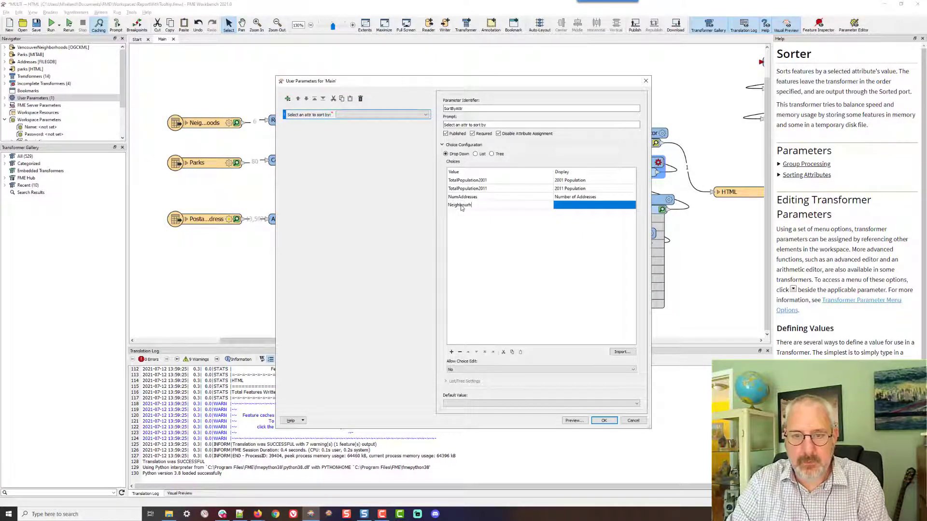
text(oodName)
key(Tab)
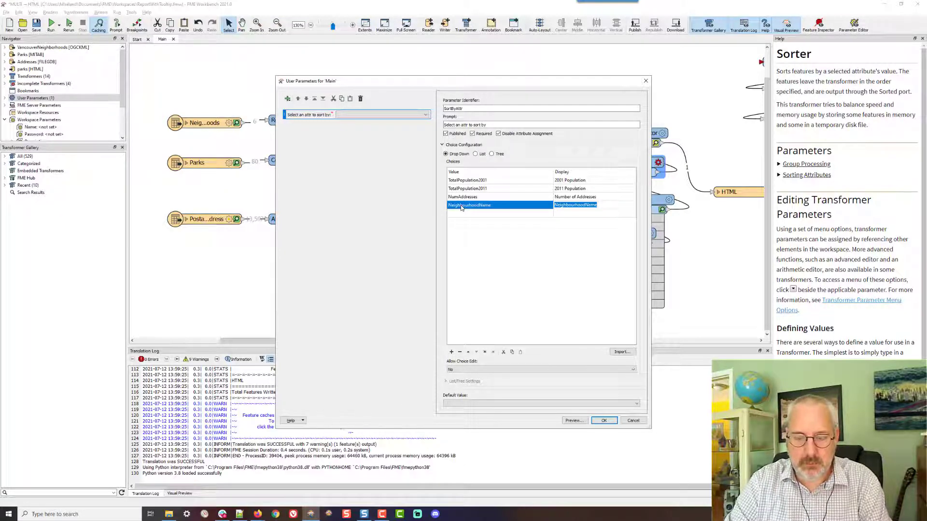
text(Name of Neighb)
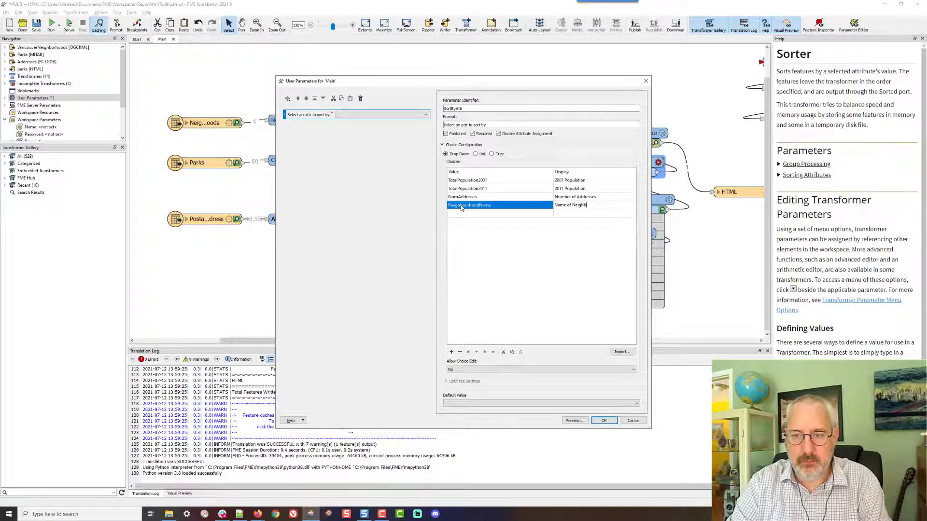
text(ourhood)
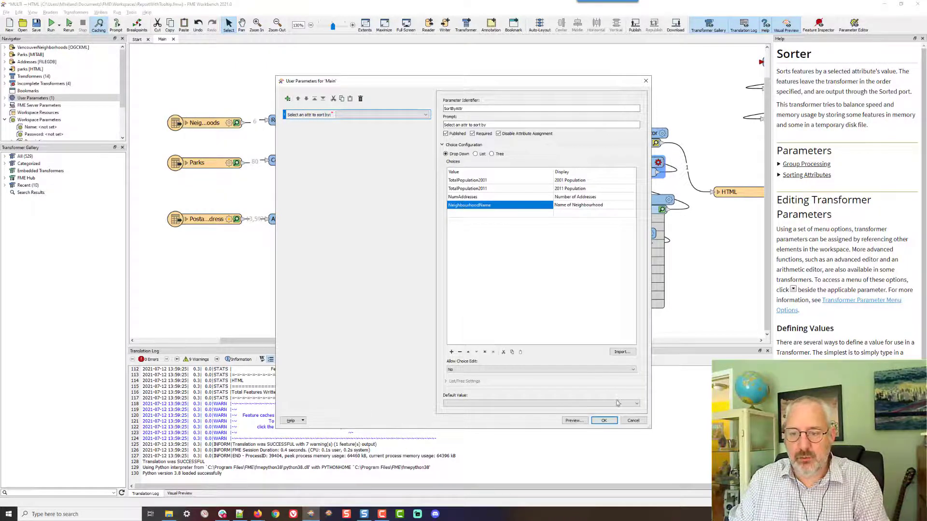
click(604, 420)
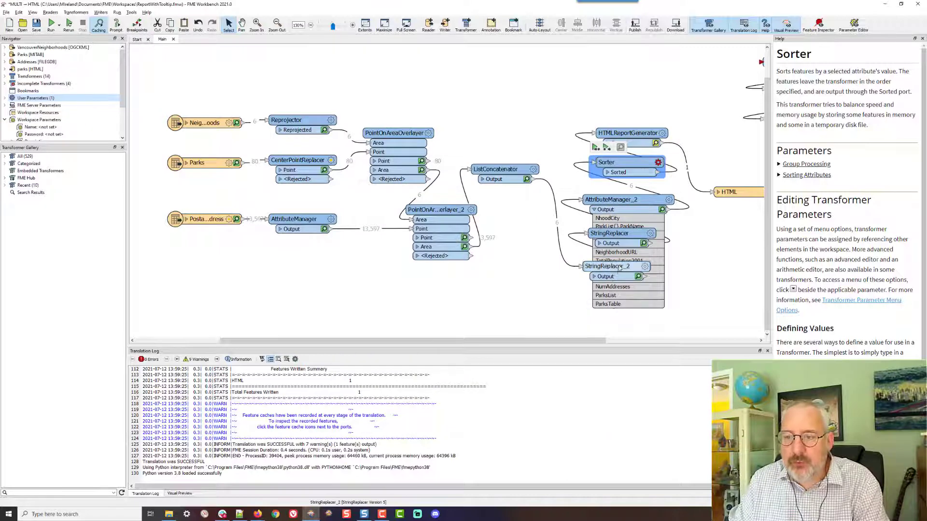
Reopen the user parameters and correct the fourth choice's spelling to Neighborhood
right_click(32, 98)
click(50, 105)
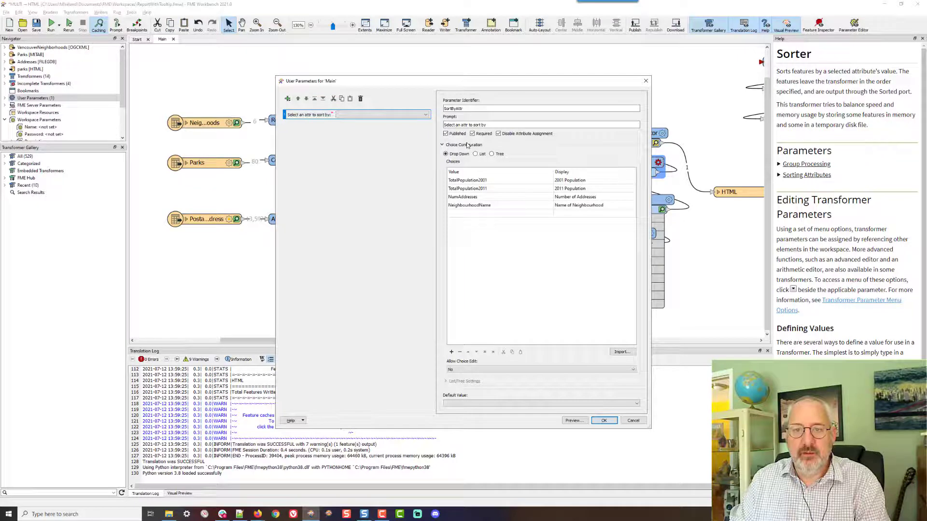
click(466, 205)
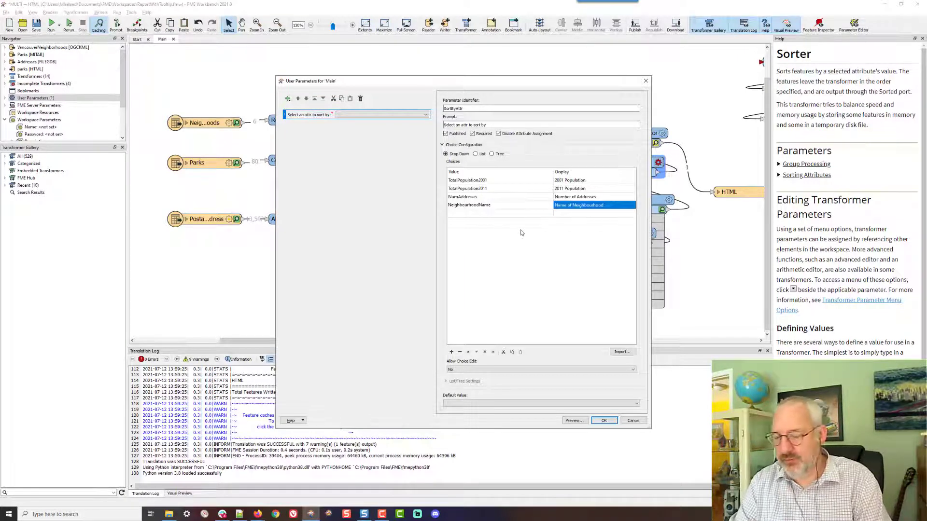
key(Delete)
key(Tab)
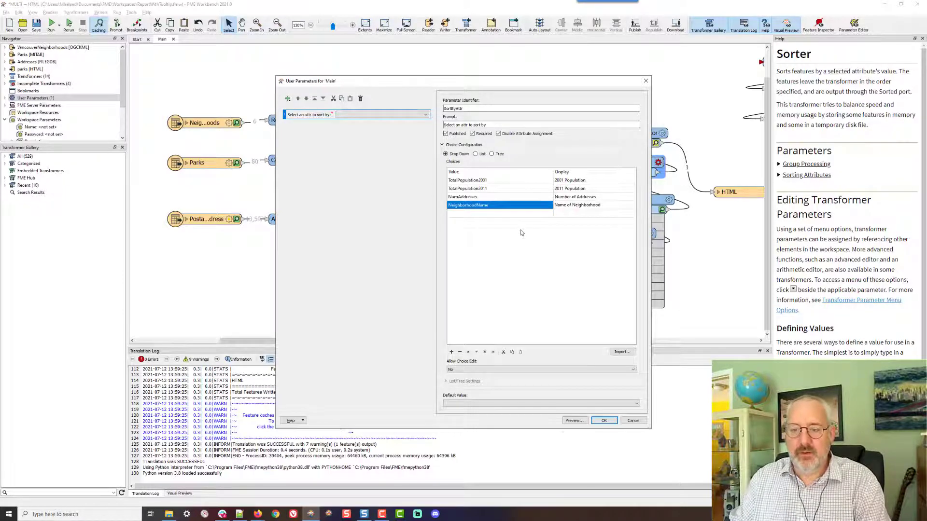
click(603, 421)
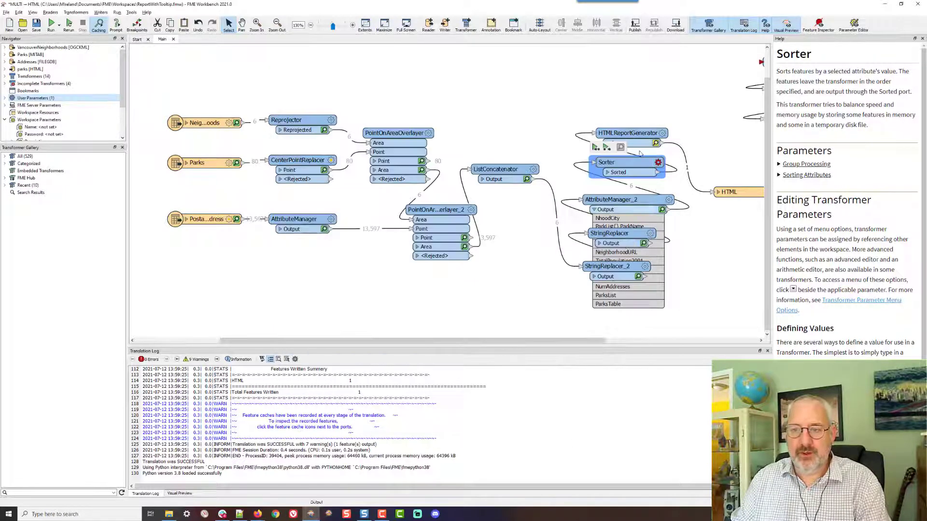
Set the Sorter to sort by the SortByAttr user parameter, natural ascending order
click(658, 163)
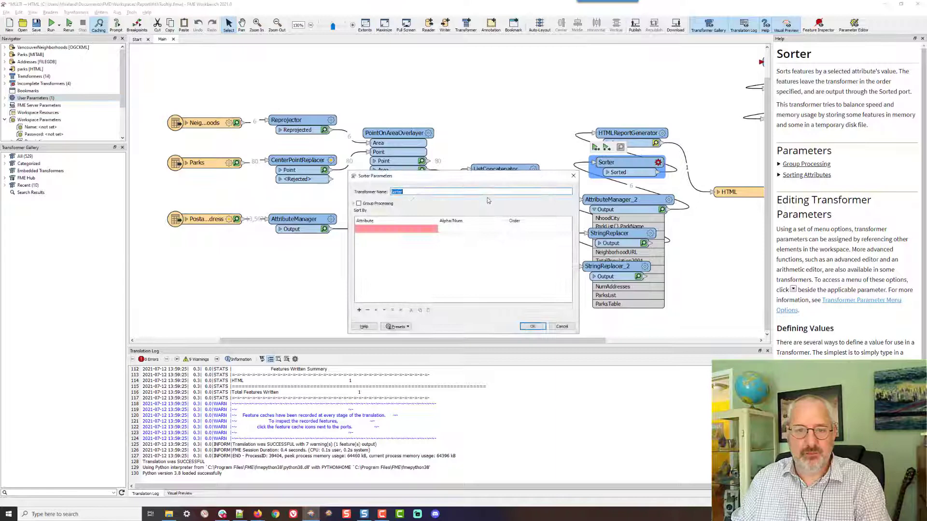
click(430, 230)
click(433, 230)
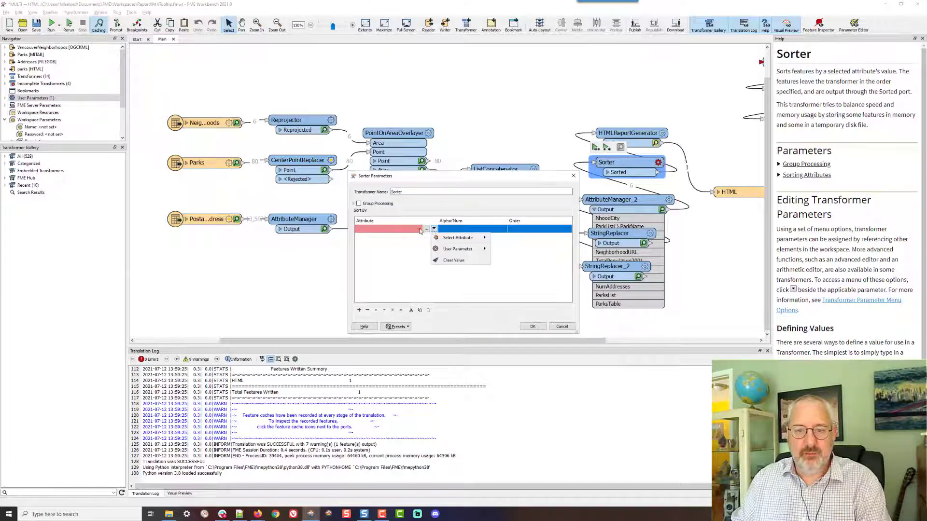
click(420, 231)
click(433, 229)
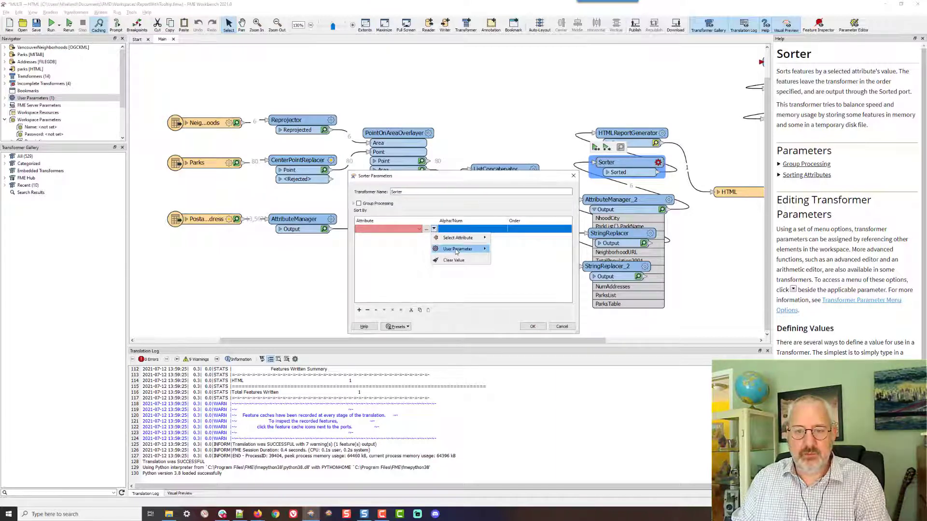
mouse_move(456, 251)
click(507, 261)
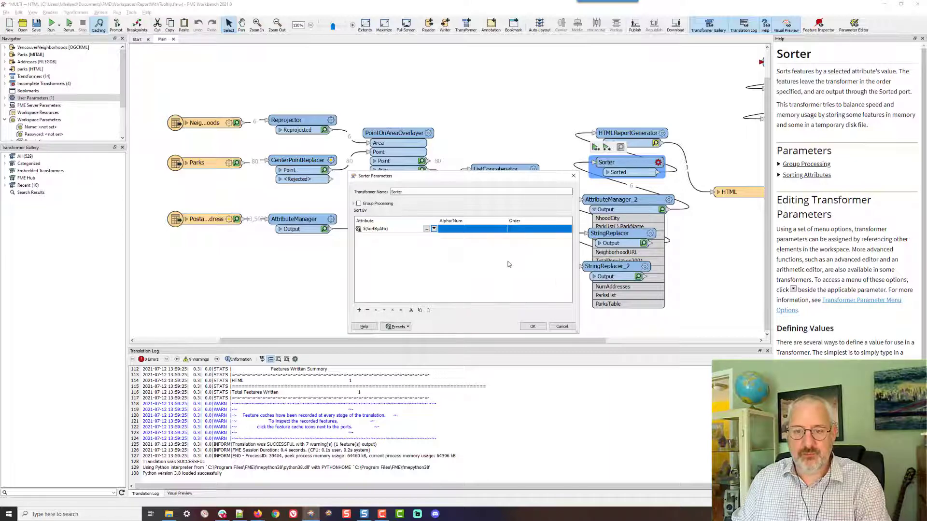
click(495, 231)
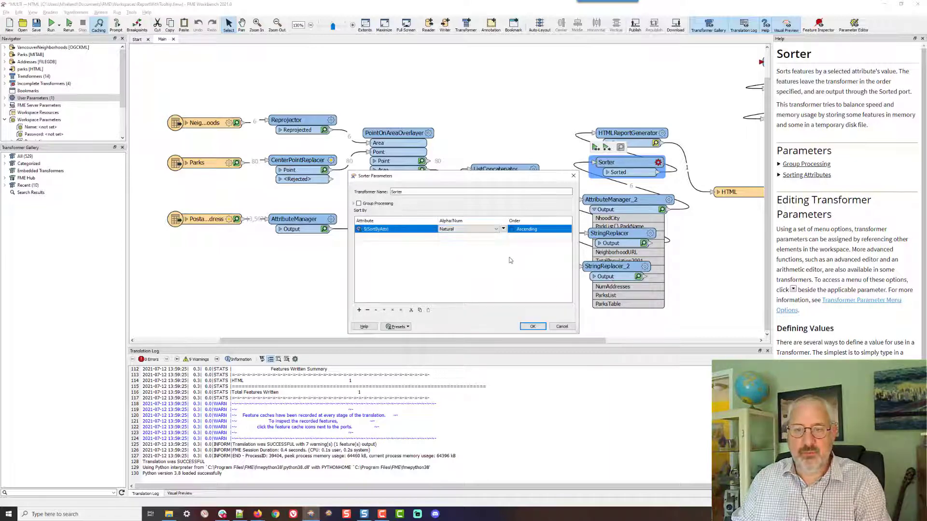
click(532, 327)
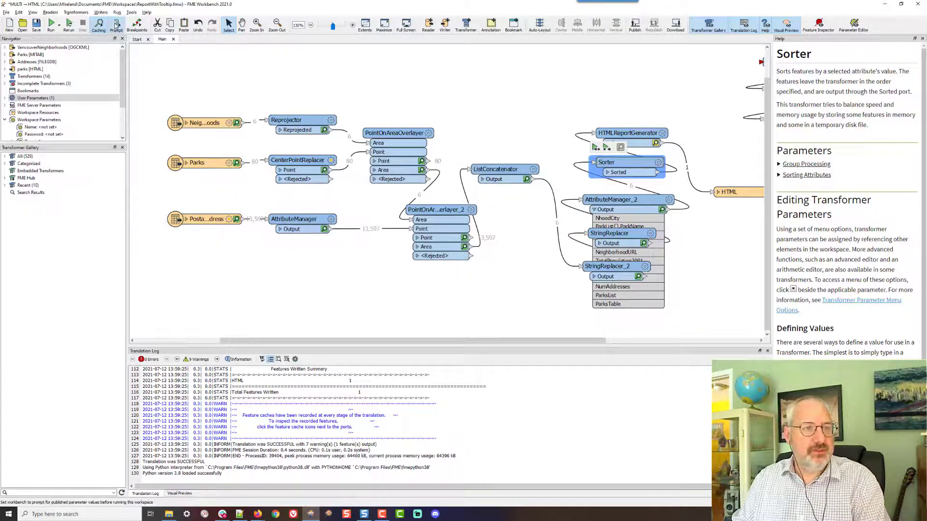
Run the workspace with the sort attribute set to 2001 Population and reload the HTML report in the browser
click(70, 24)
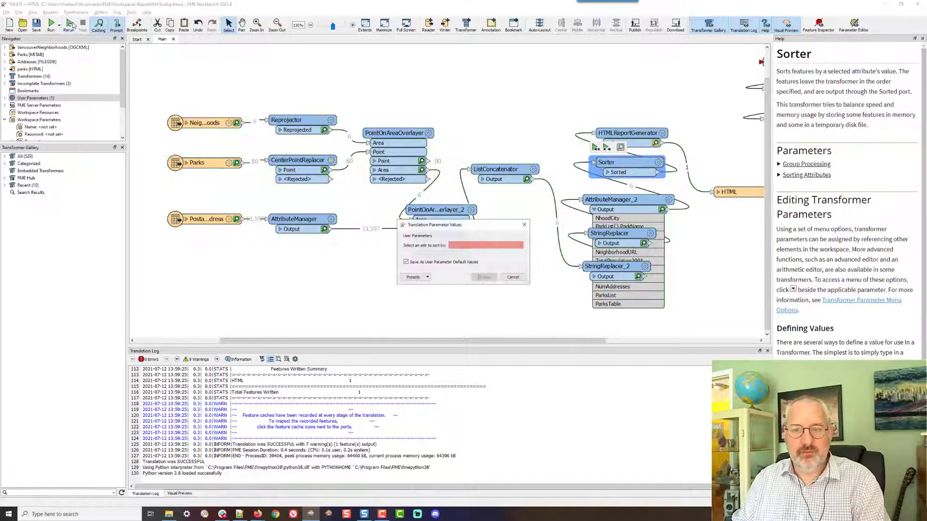
click(521, 246)
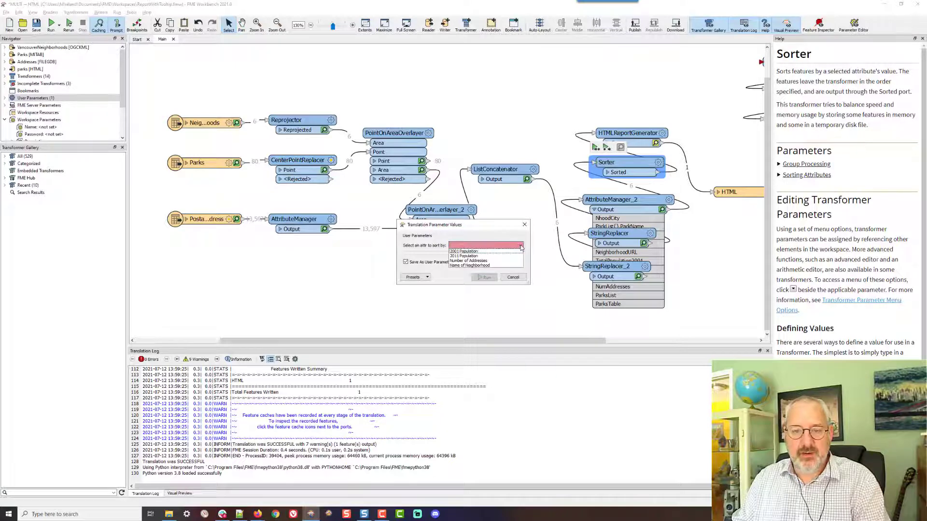
click(503, 251)
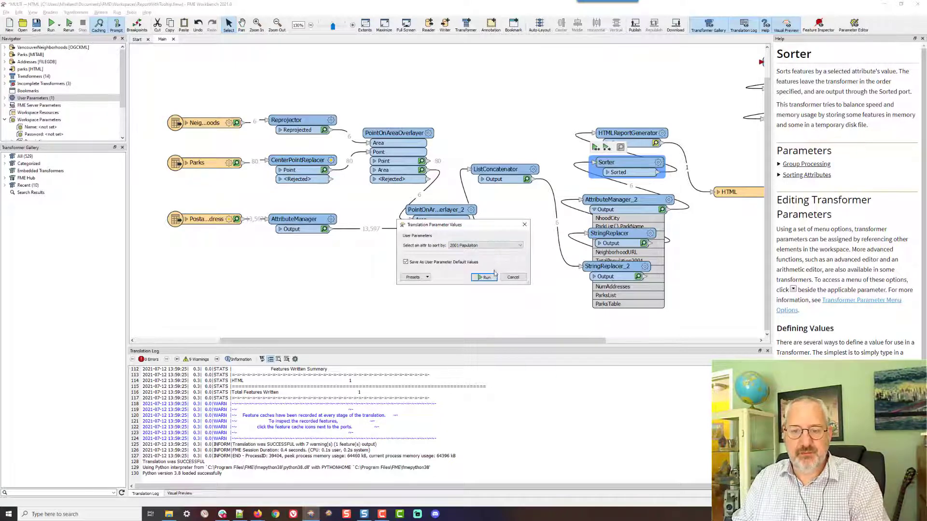
click(485, 277)
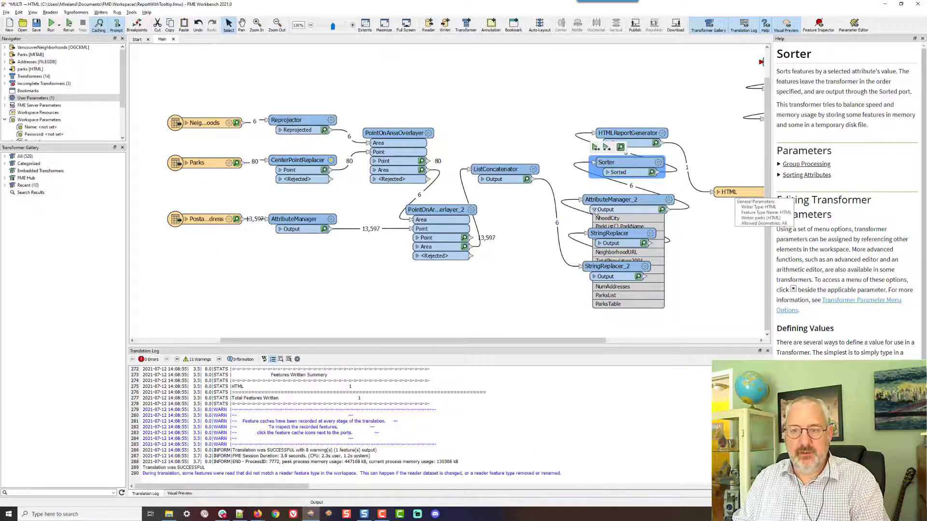
key(alt+Tab)
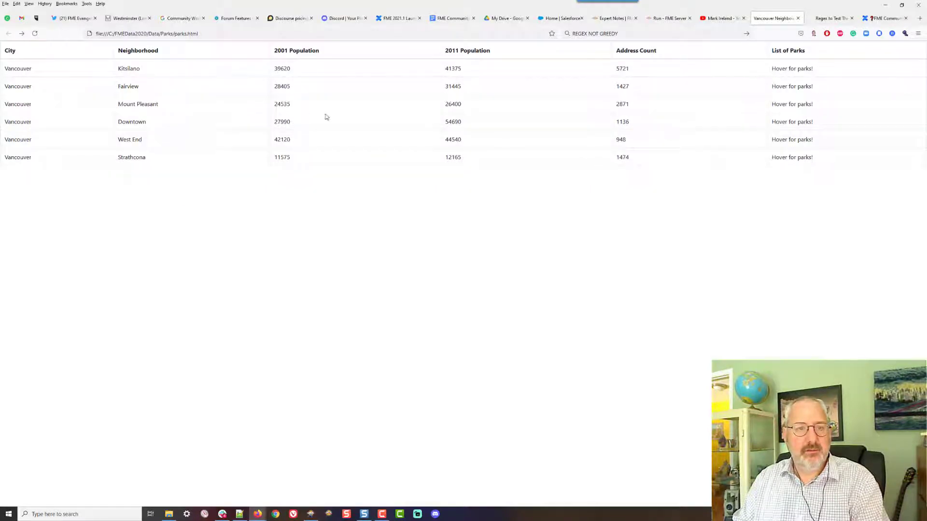
click(39, 37)
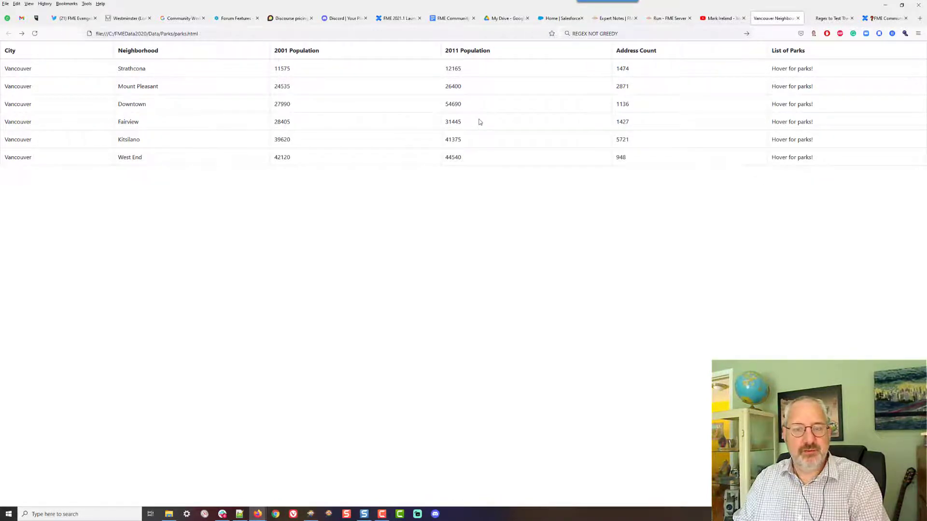
Rerun the workspace sorting by 2011 Population and reload the HTML report to check the order
key(alt+Tab)
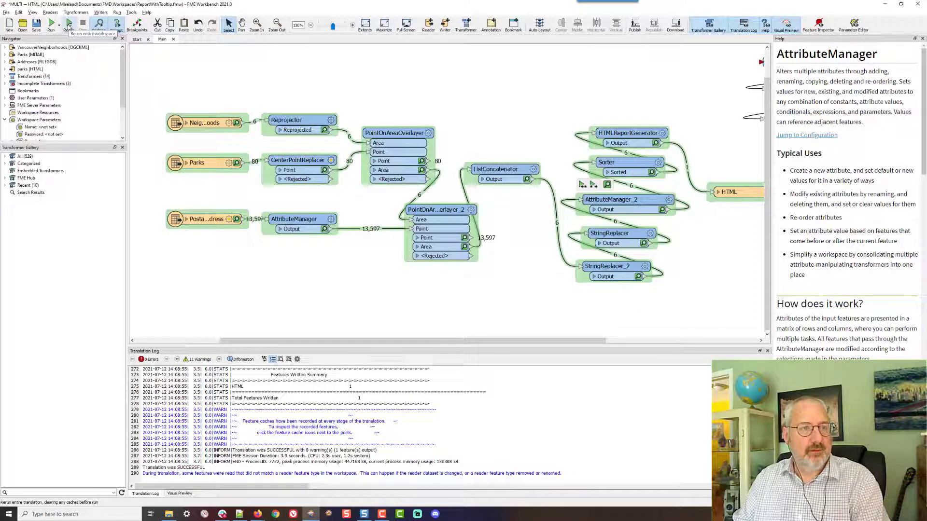
click(69, 24)
click(485, 246)
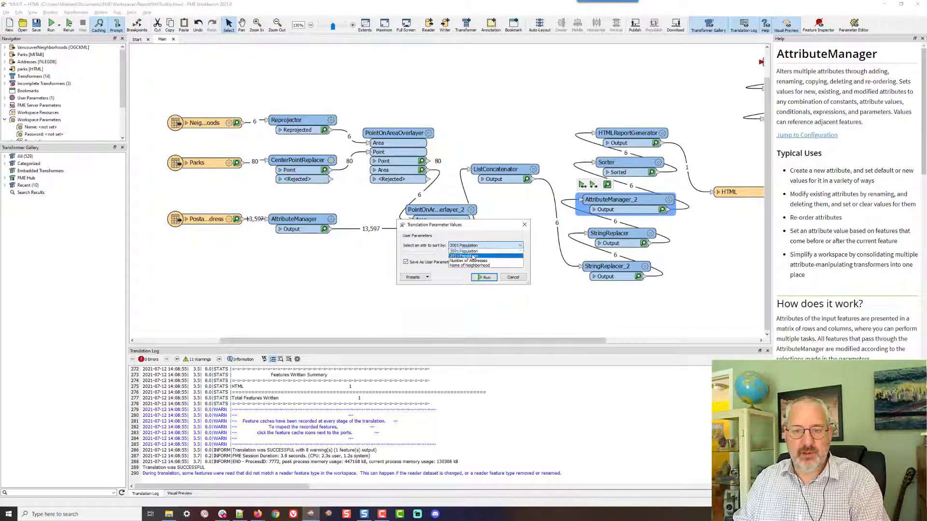
click(483, 255)
click(493, 277)
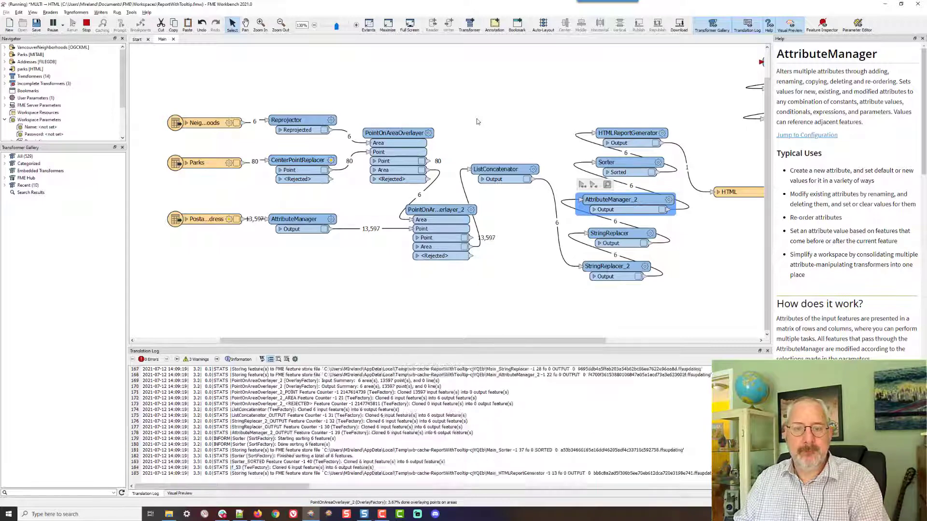
key(alt+Tab)
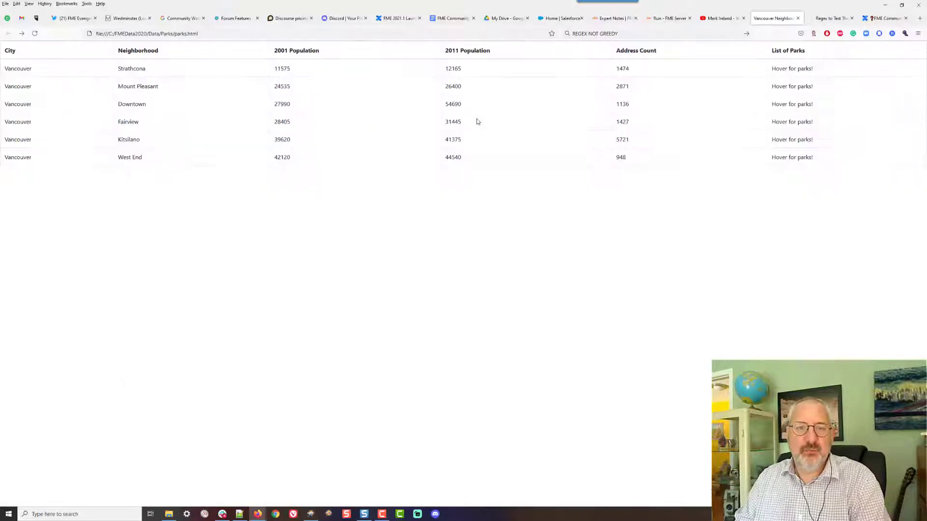
double_click(447, 107)
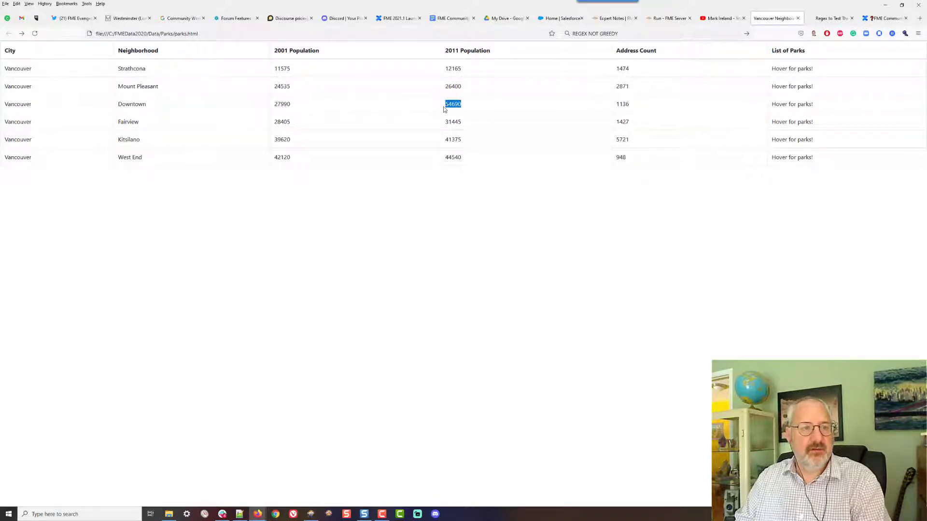
click(35, 34)
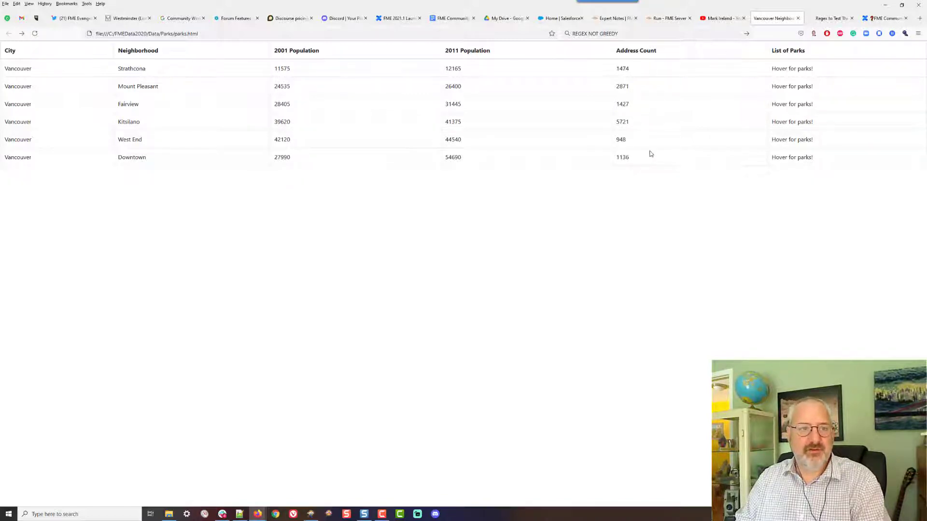
Rerun the workspace sorting by Name of Neighborhood and reload the HTML report
key(alt+Tab)
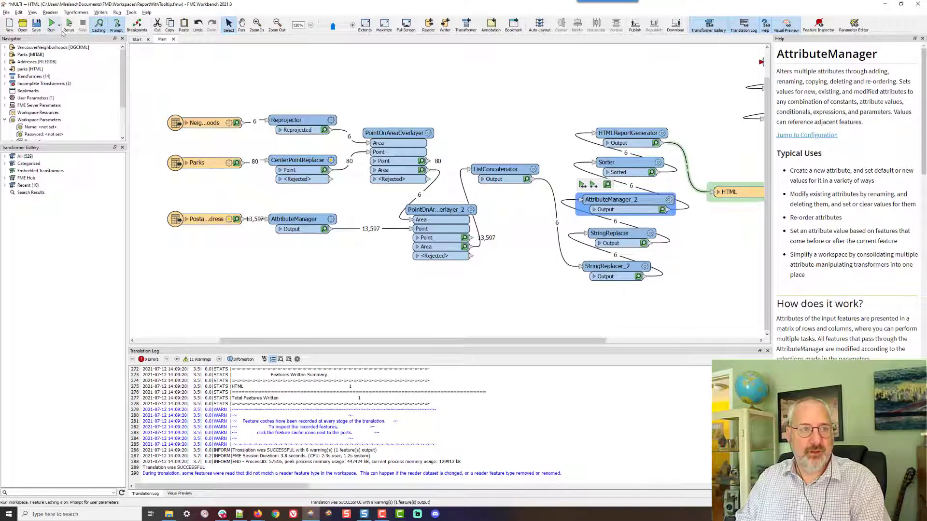
click(68, 23)
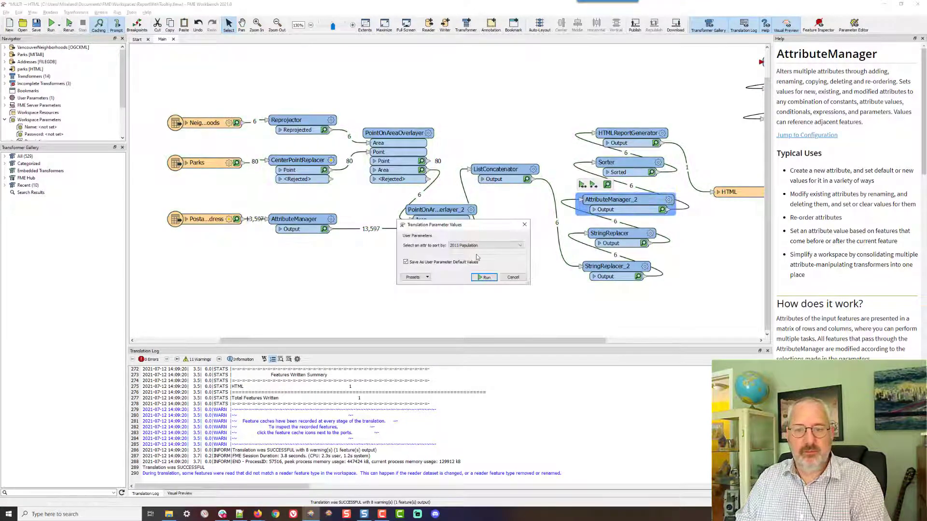
click(477, 246)
click(470, 266)
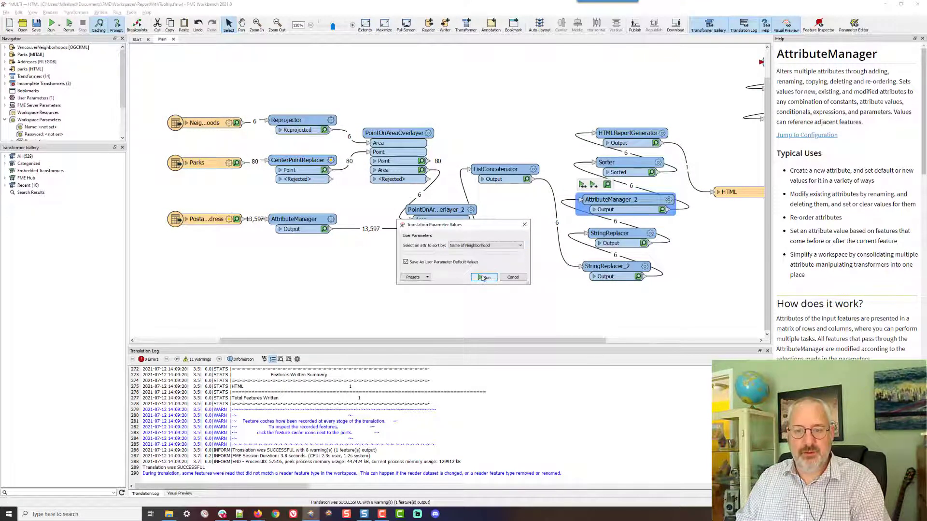
click(485, 278)
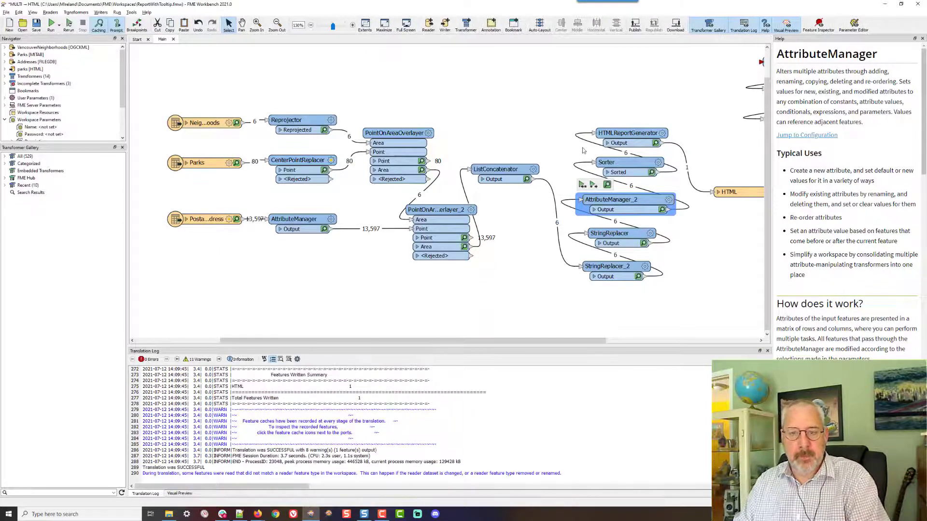
key(alt+Tab)
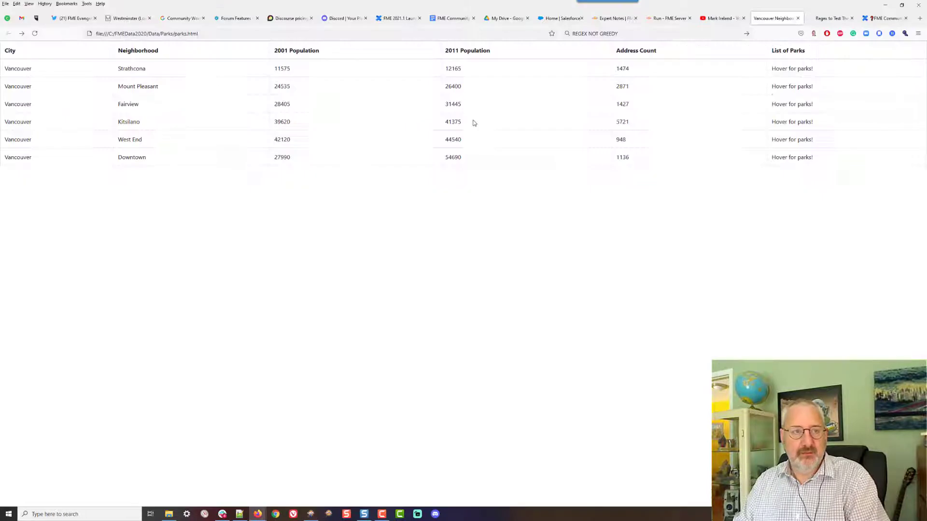
click(35, 33)
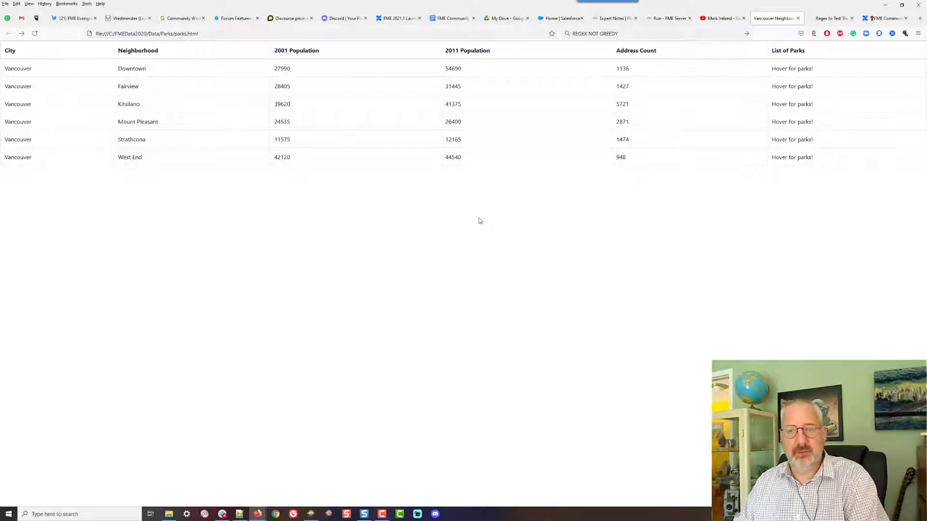
Check the parks tooltips in the report, then save the workspace
key(alt)
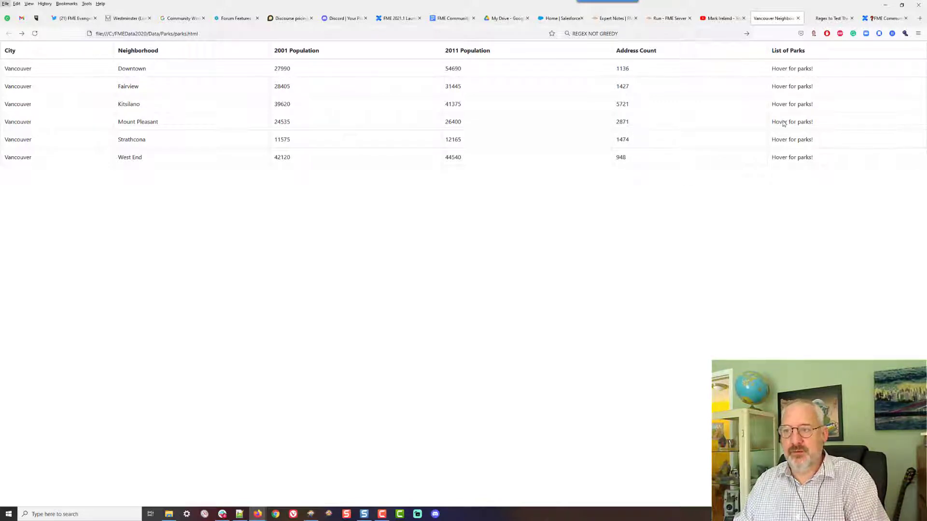
mouse_move(806, 77)
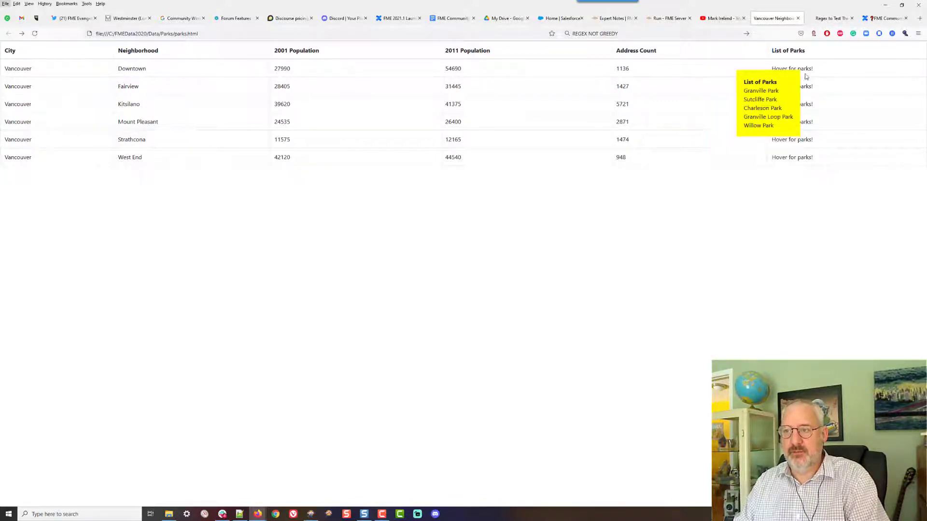
mouse_move(806, 156)
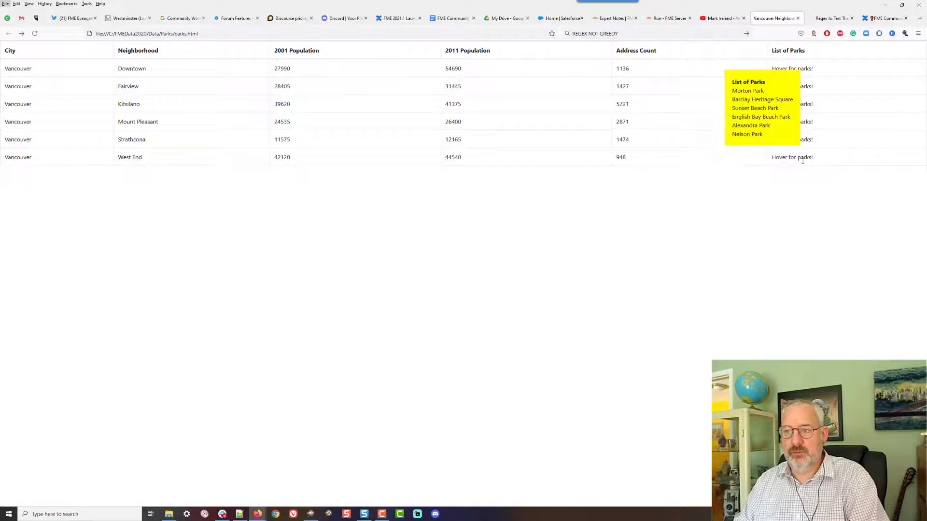
key(alt+Tab)
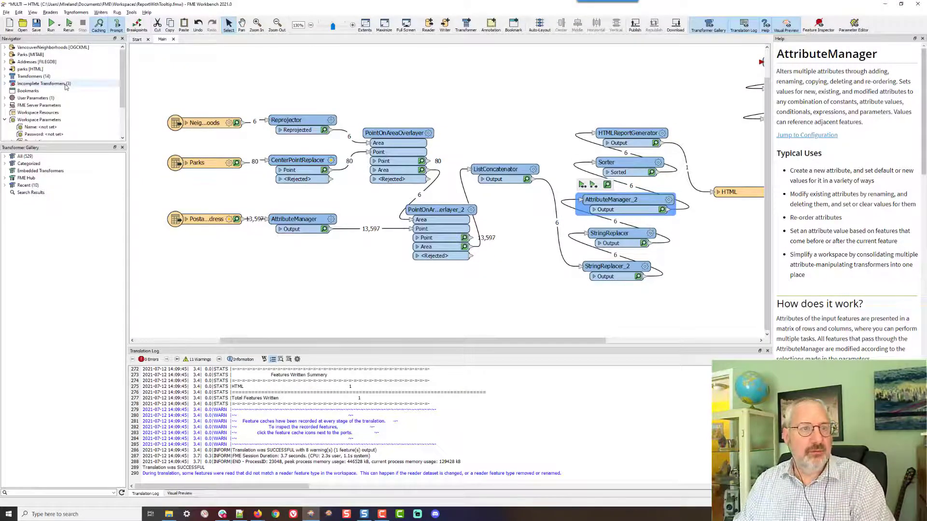
click(36, 25)
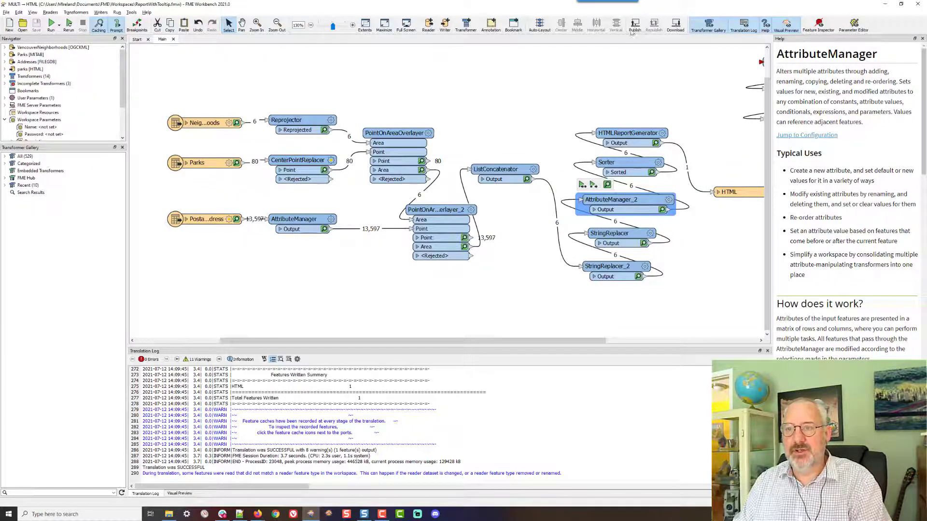
Publish the workspace to FME Server, registering the Data Streaming service
click(634, 25)
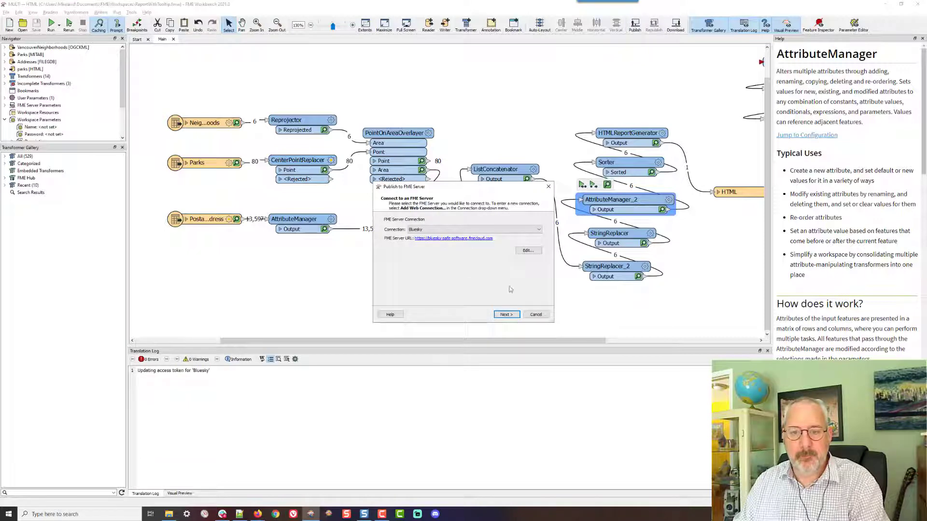
click(506, 315)
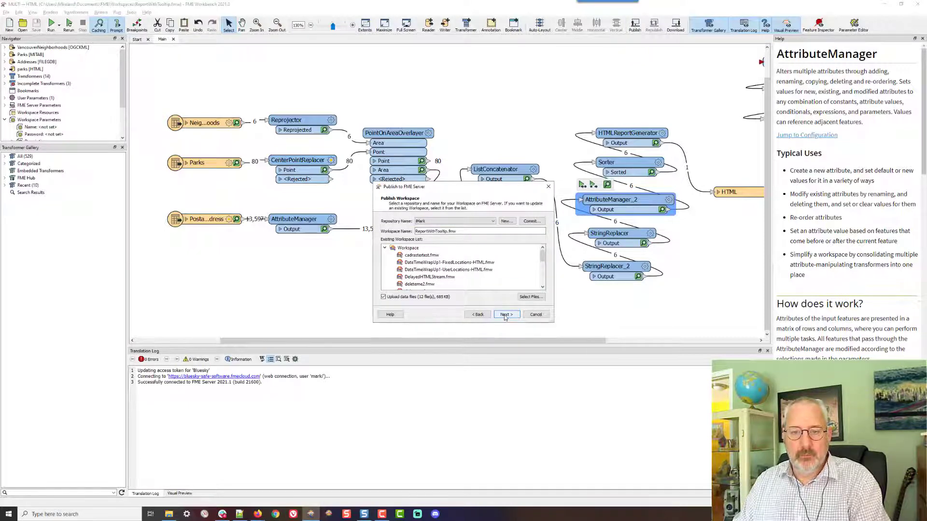
click(506, 314)
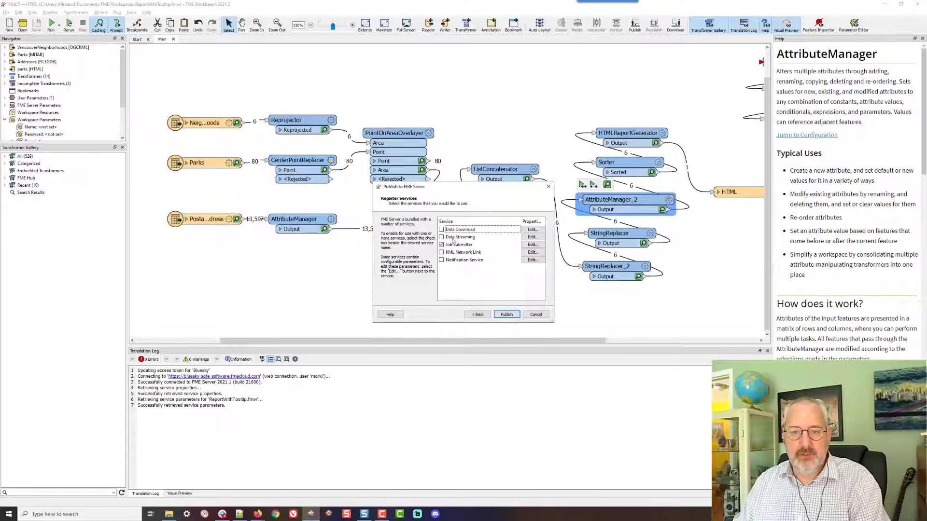
click(449, 238)
click(442, 238)
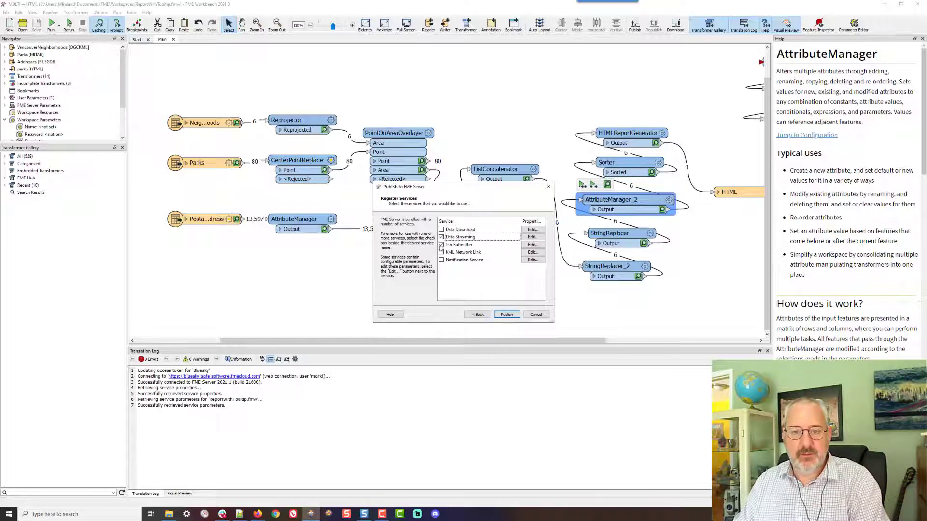
click(507, 314)
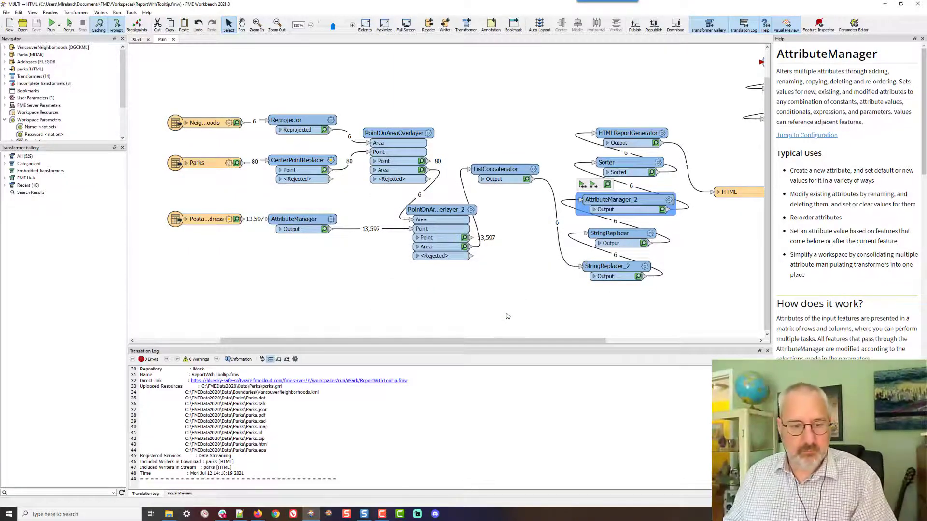
Open the published ReportWithTooltip.fmw workspace from the FME Server home page in the browser
key(alt+Tab)
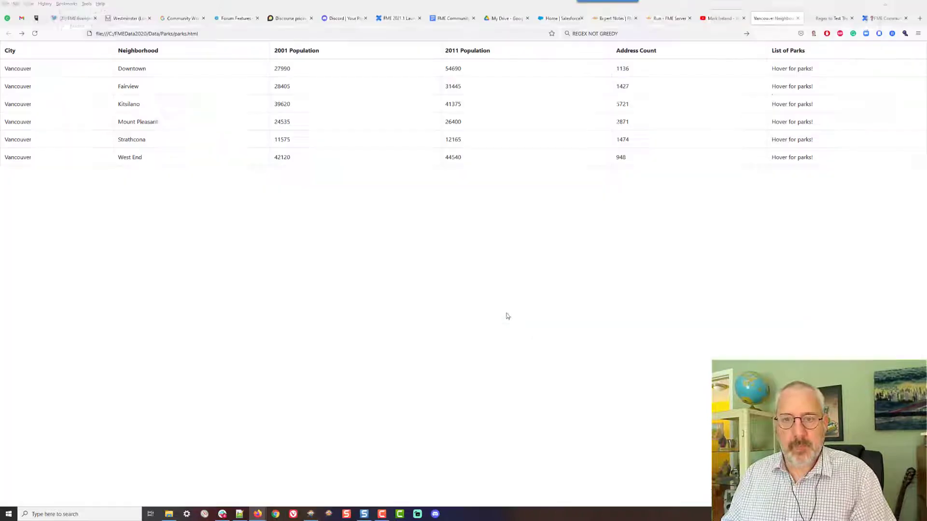
click(667, 18)
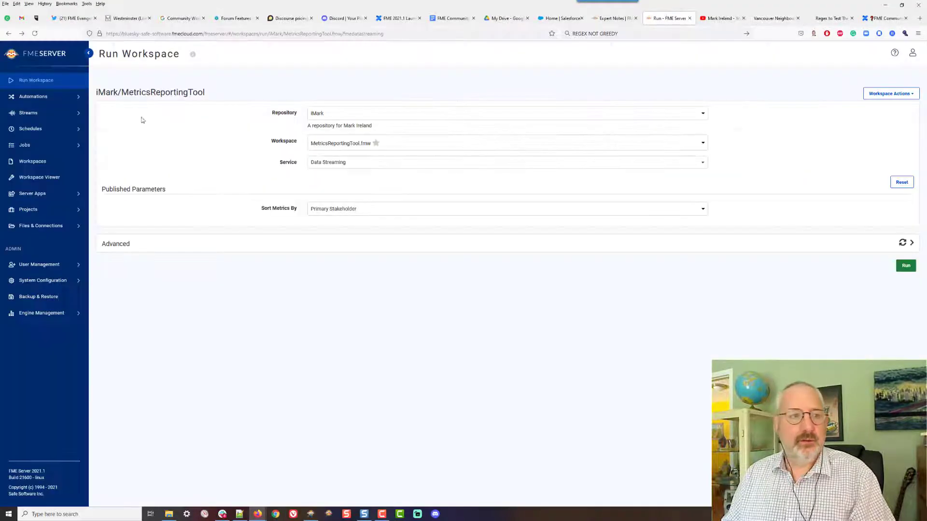
click(39, 58)
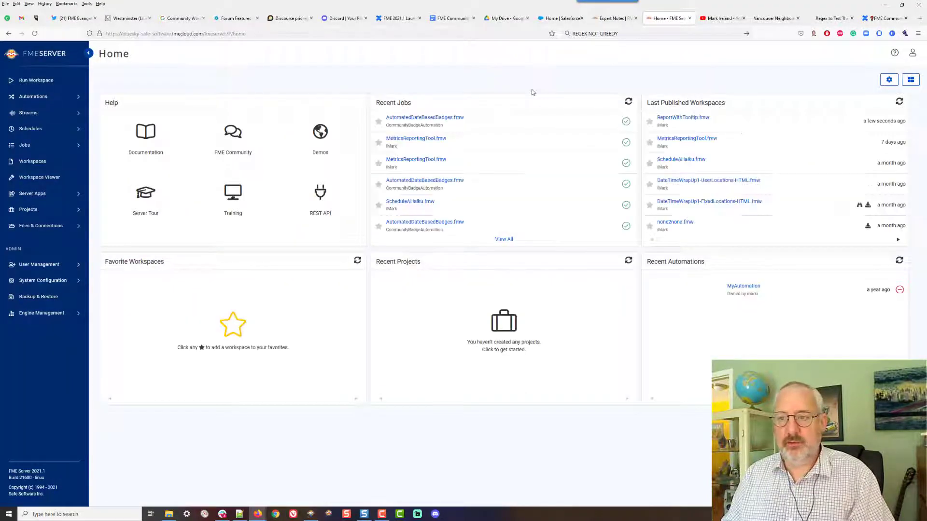
click(682, 124)
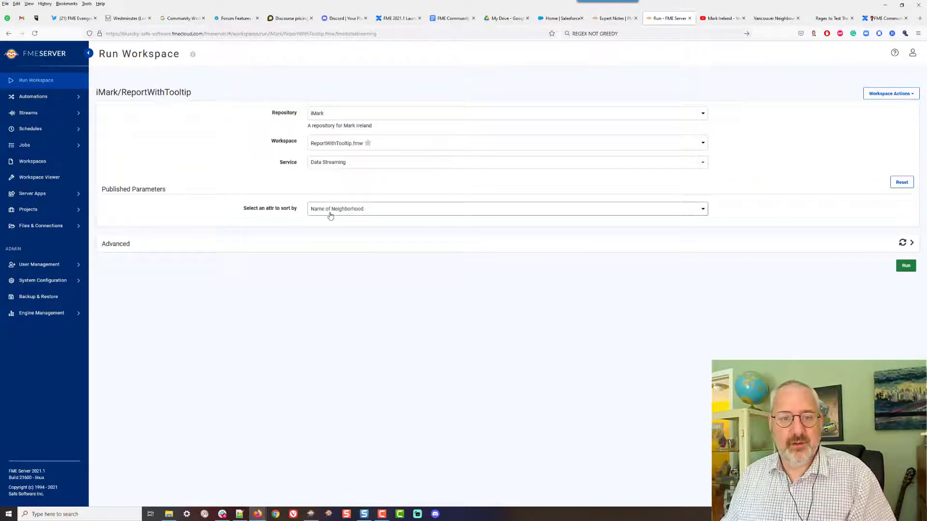
Run the workspace on FME Server sorting by 2011 Population and open the job's details
click(430, 209)
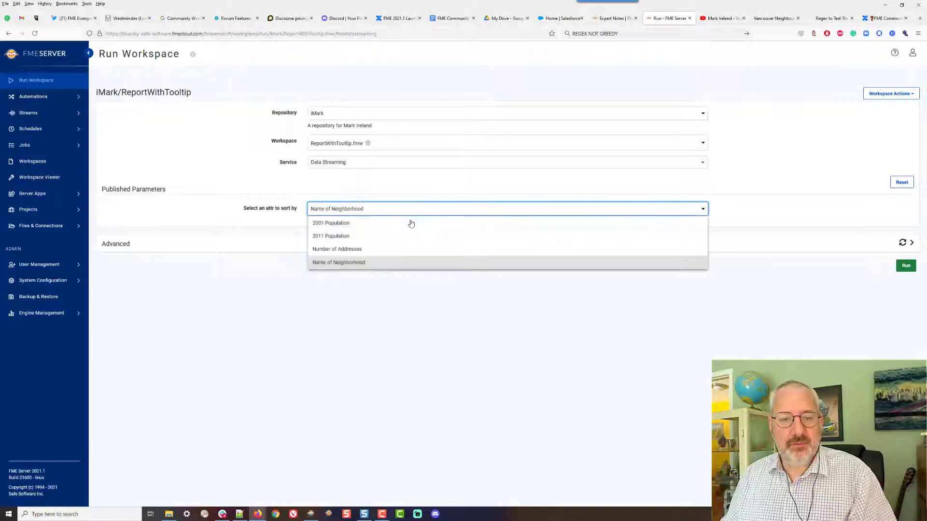
click(331, 236)
click(902, 267)
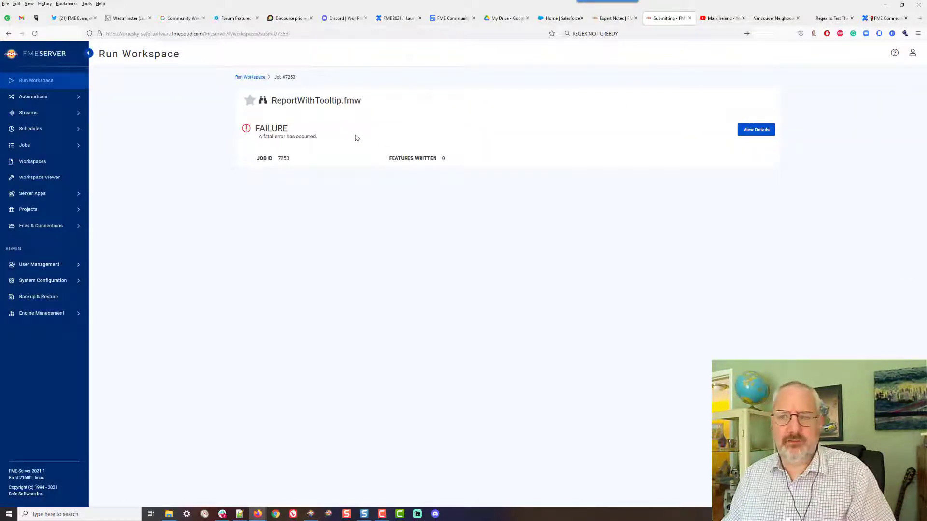
click(752, 129)
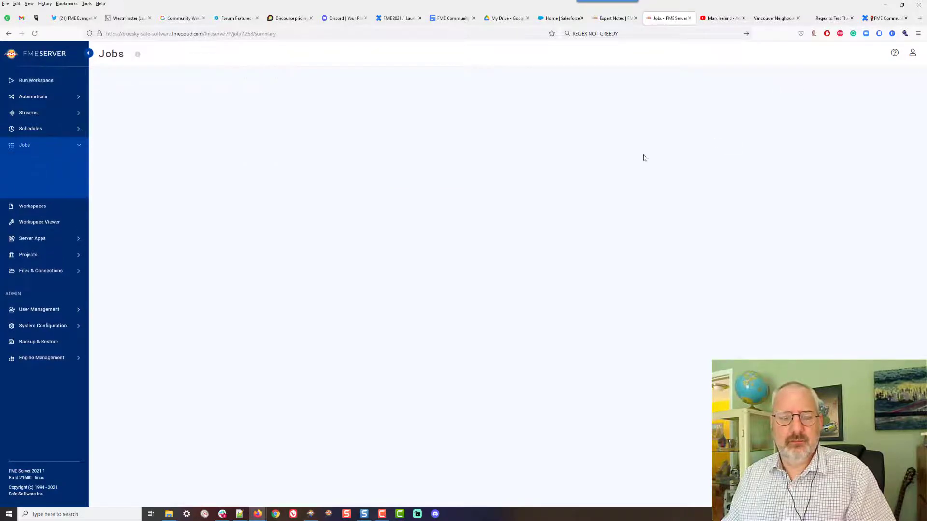
Scroll through the failed job's translation log on FME Server to find the error
scroll(383, 309, down, 10)
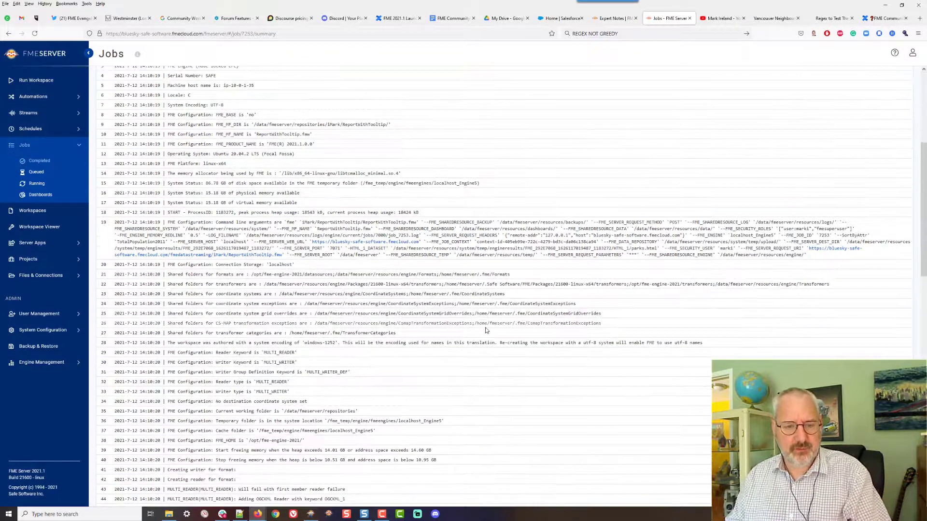
scroll(487, 330, down, 8)
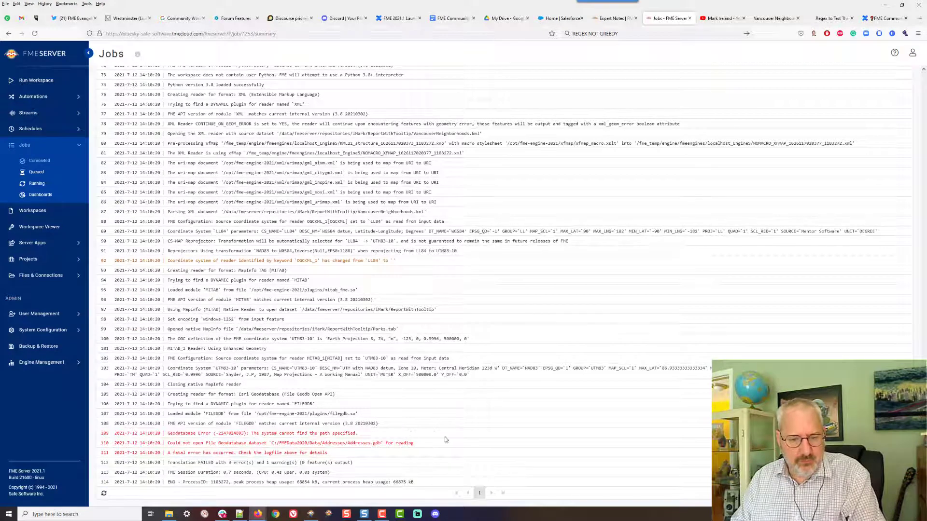
key(alt+Tab)
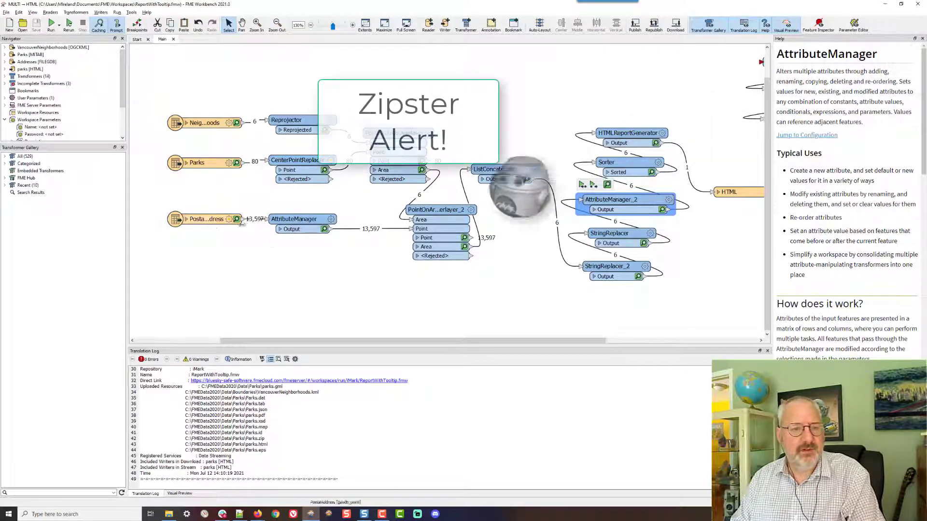
Change the Addresses reader's file geodatabase dataset to Addresses.gdb.zip
click(211, 222)
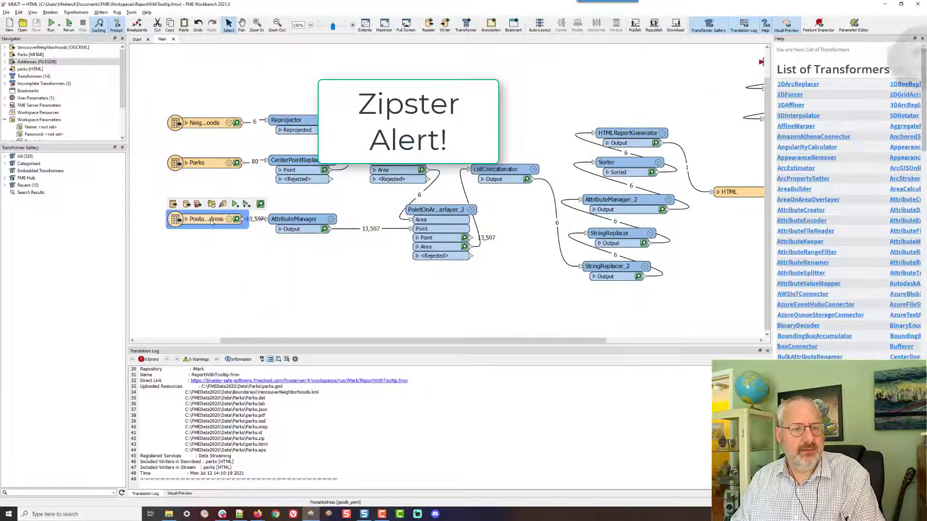
right_click(209, 218)
key(Escape)
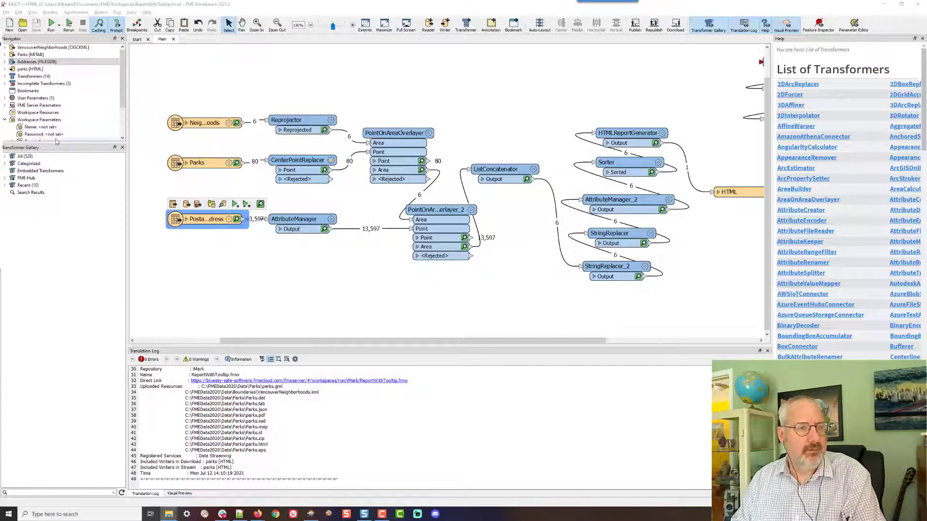
double_click(32, 63)
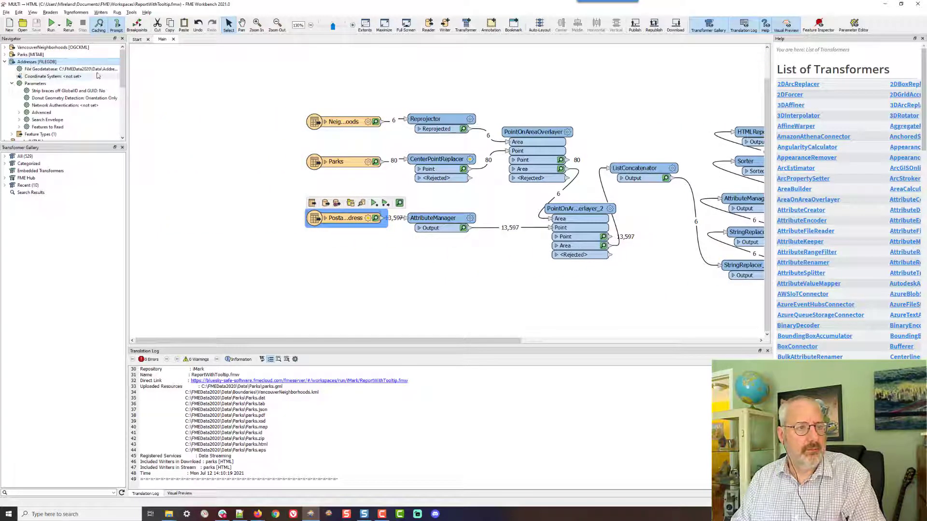
double_click(34, 69)
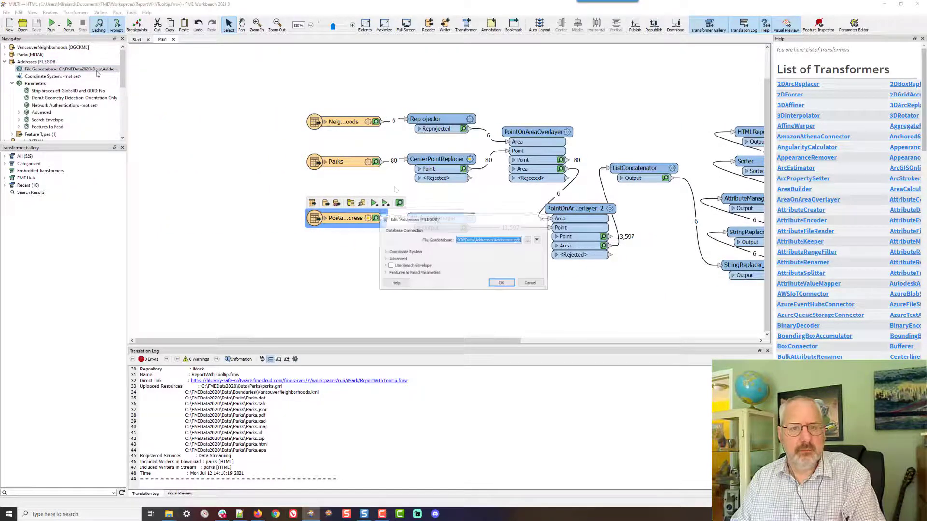
click(516, 240)
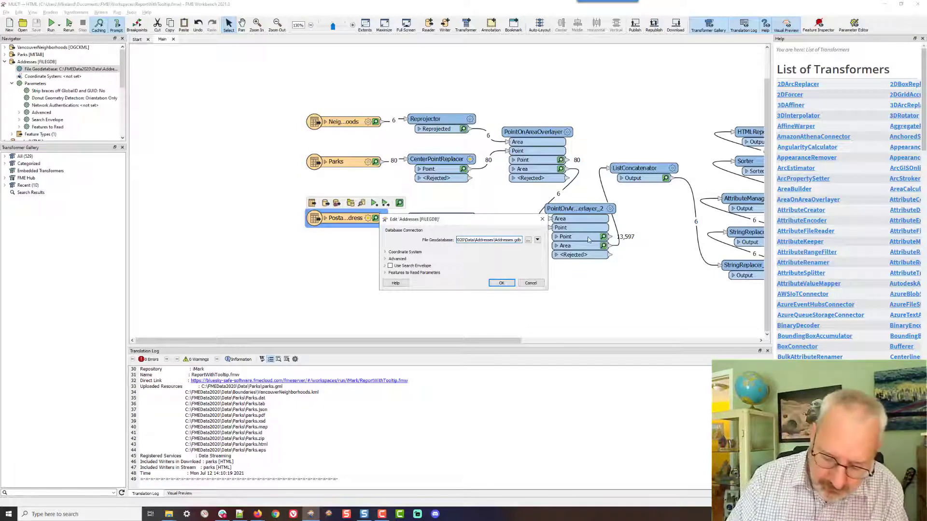
text(.zip)
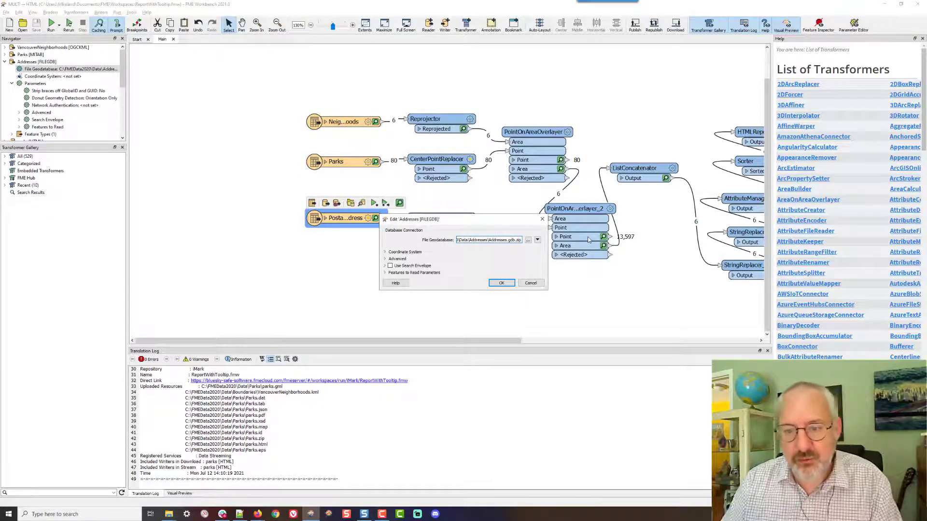
click(501, 283)
Rerun the workspace locally with the Name of Neighborhood sort option
click(53, 24)
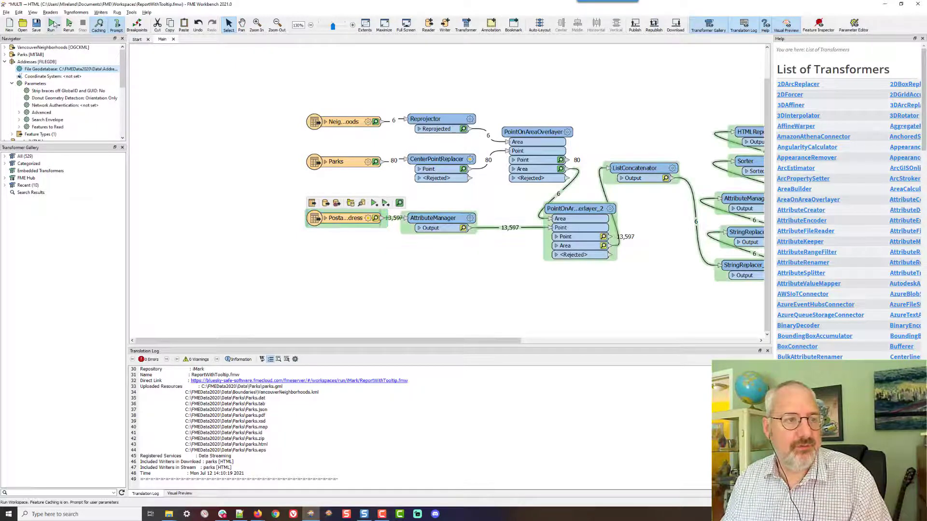
click(54, 24)
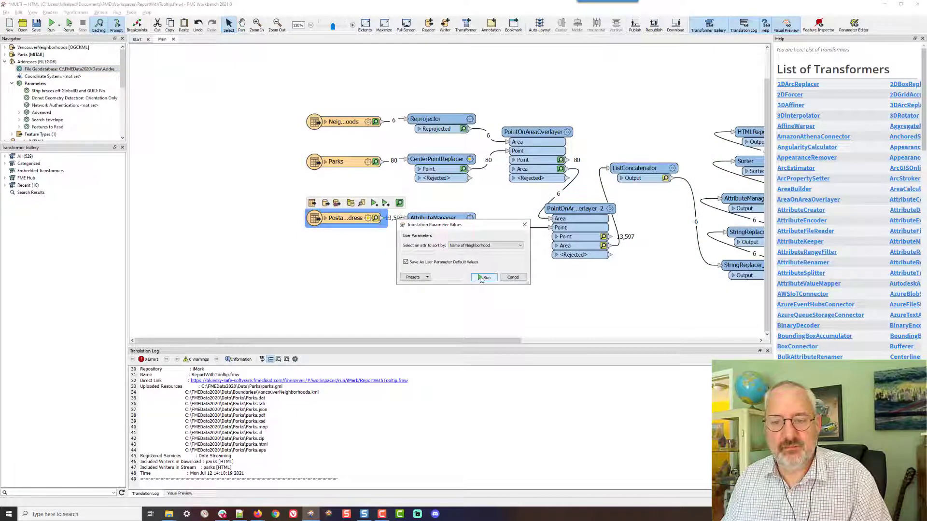
click(484, 277)
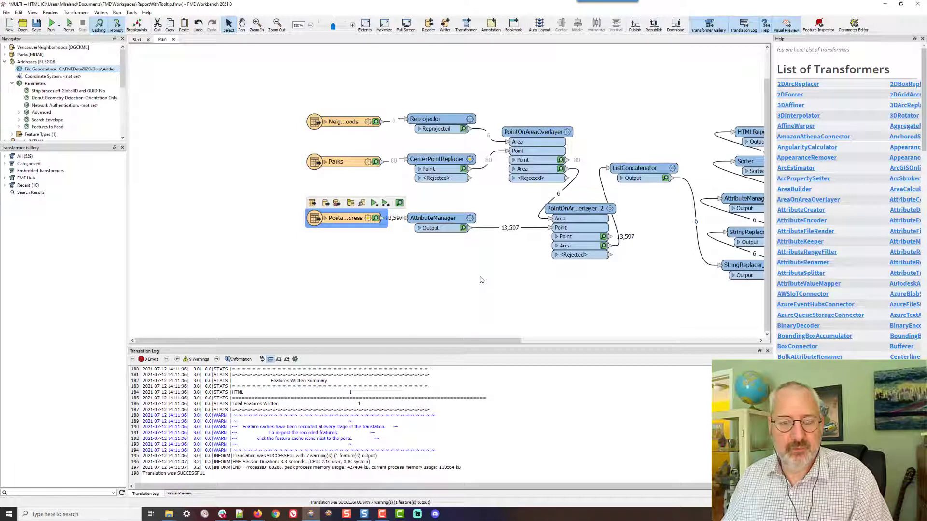
drag(476, 341, 501, 341)
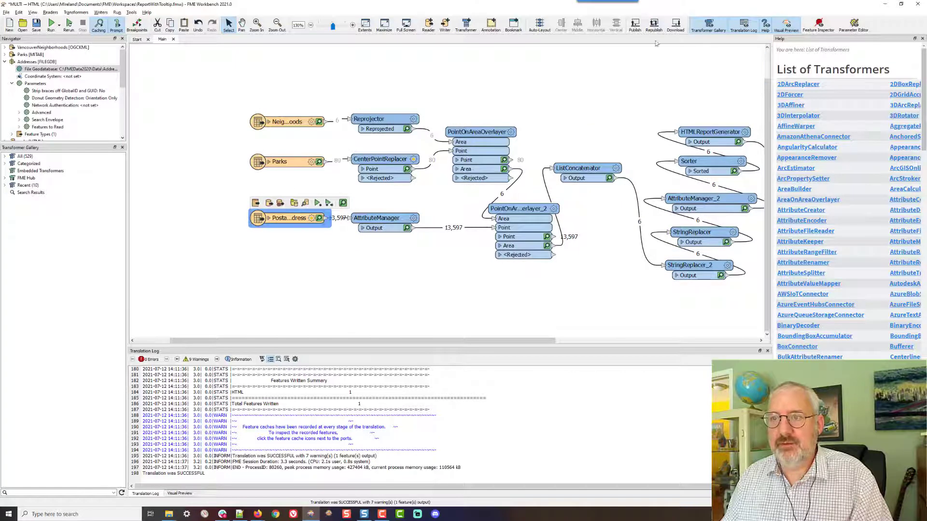
Start publishing the workspace to FME Server and return to the repository page of the wizard
click(635, 25)
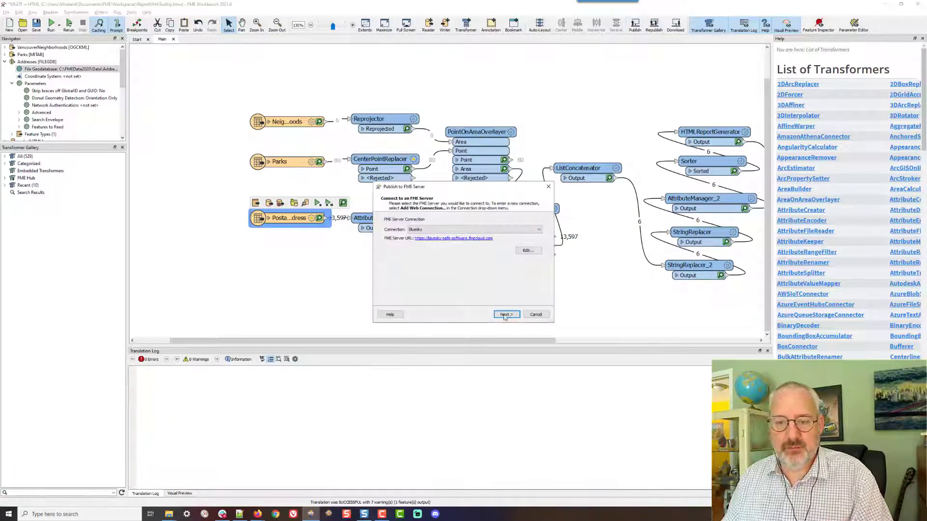
click(504, 315)
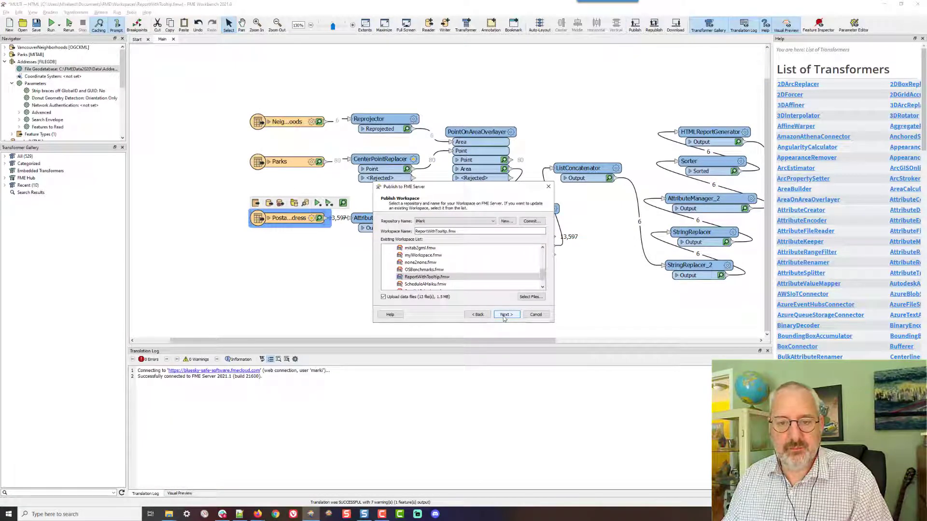
click(504, 314)
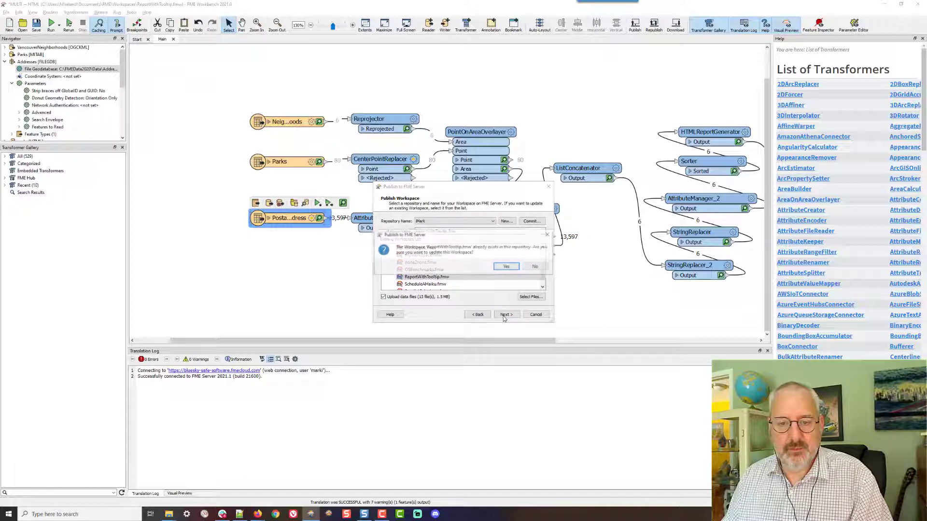
click(504, 270)
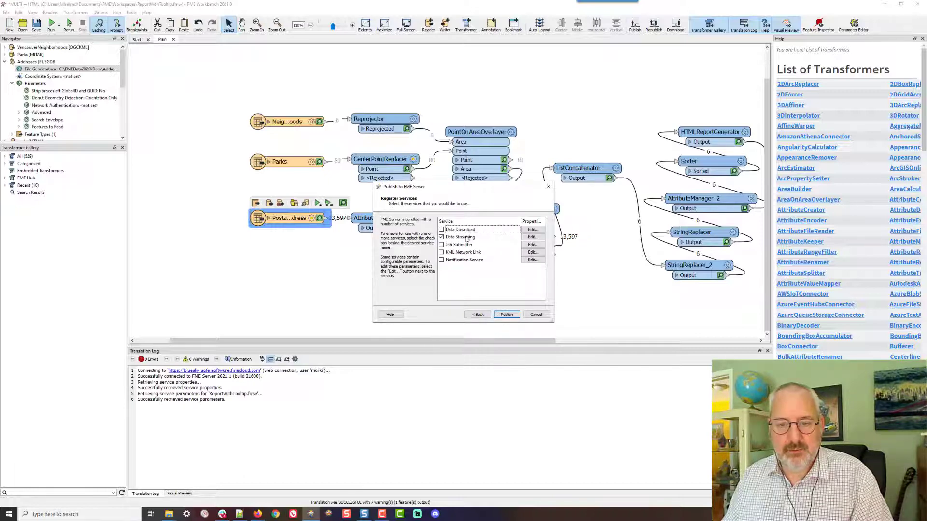
click(481, 315)
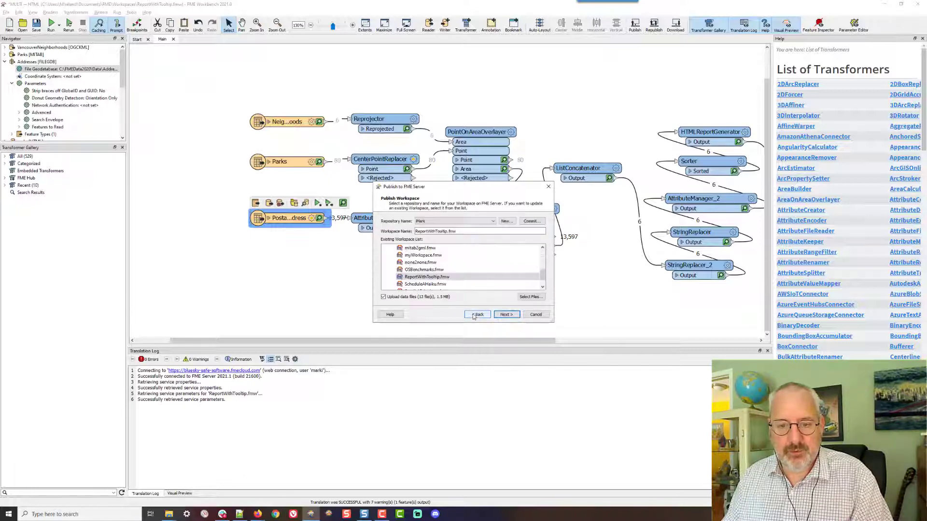
Deselect unneeded Parks data files, such as Parks.eps and parks.html, from the files to upload
click(531, 297)
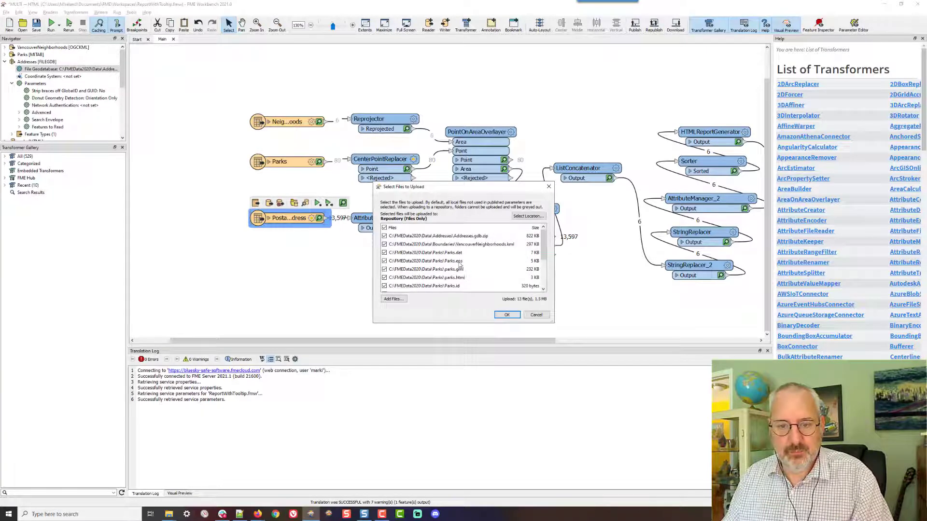
click(384, 261)
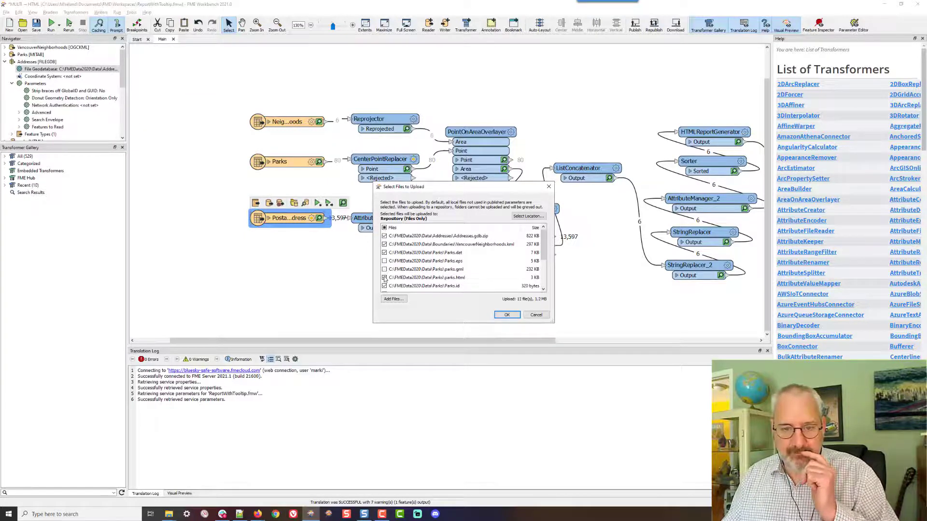
click(385, 278)
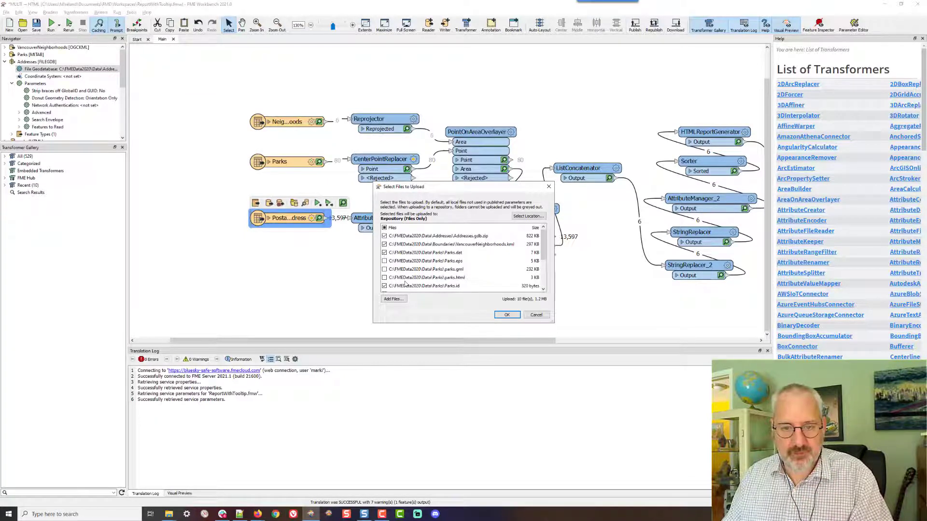
scroll(403, 285, down, 1)
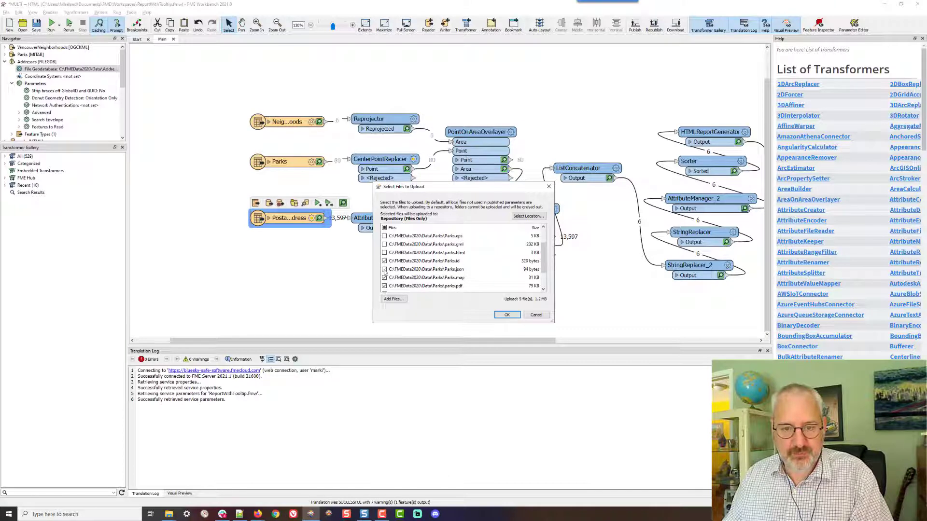
scroll(398, 277, down, 1)
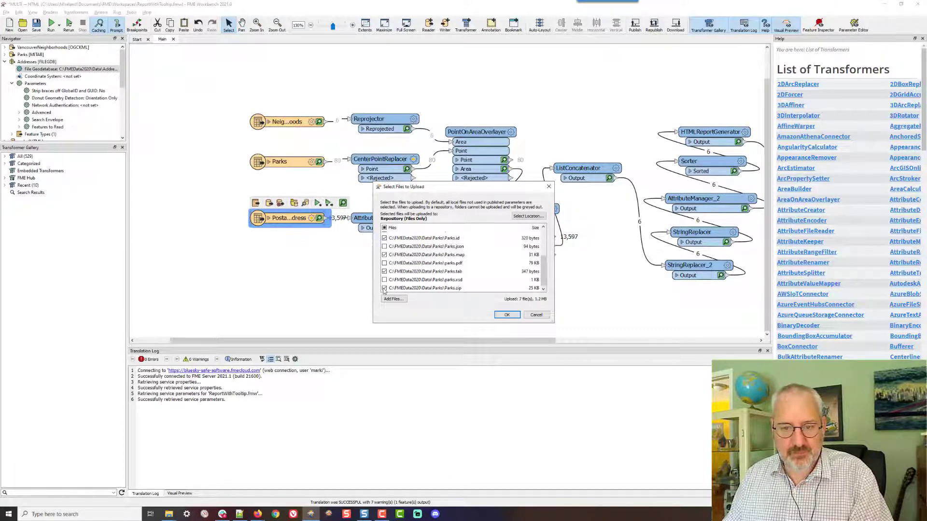
click(507, 315)
Finish publishing, confirming the update of ReportWithTooltip.fmw on FME Server
click(505, 315)
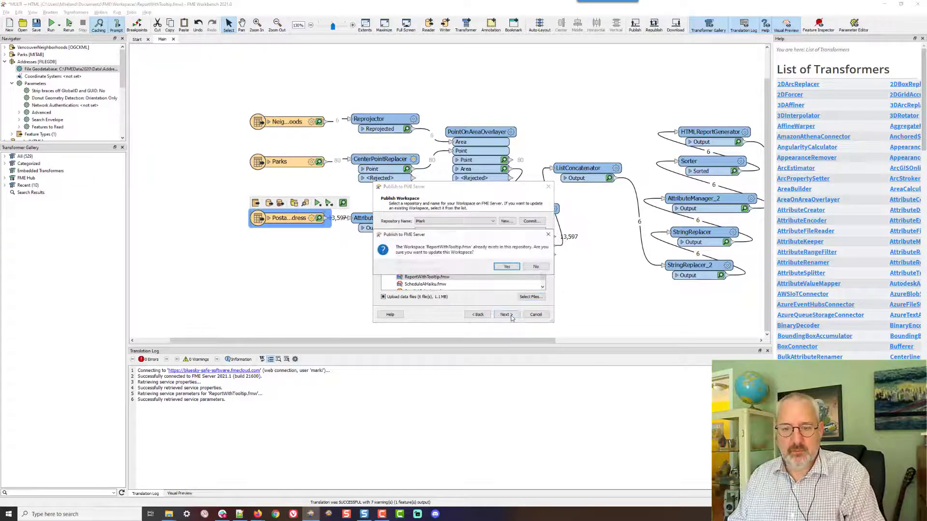
click(507, 269)
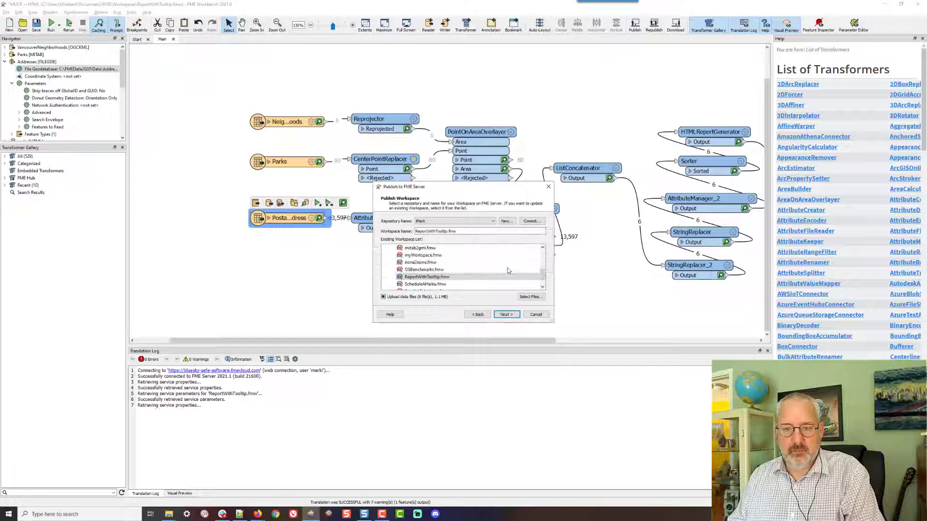
click(506, 315)
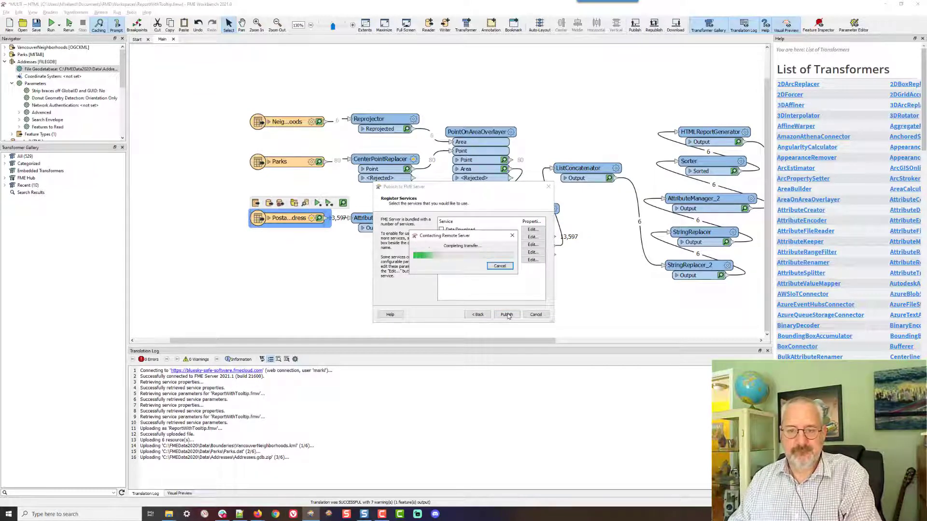
Open the newly published ReportWithTooltip.fmw from the FME Server home page
key(alt+Tab)
key(alt+Tab)
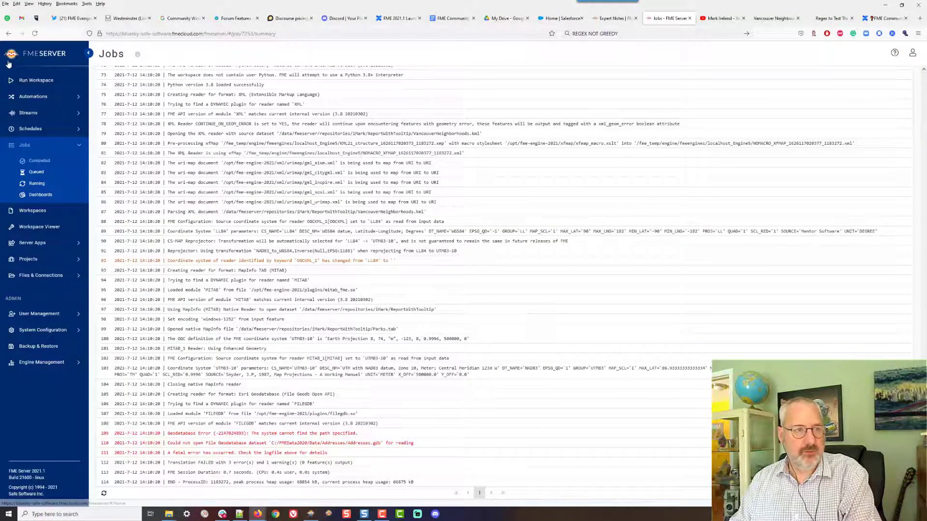
click(36, 58)
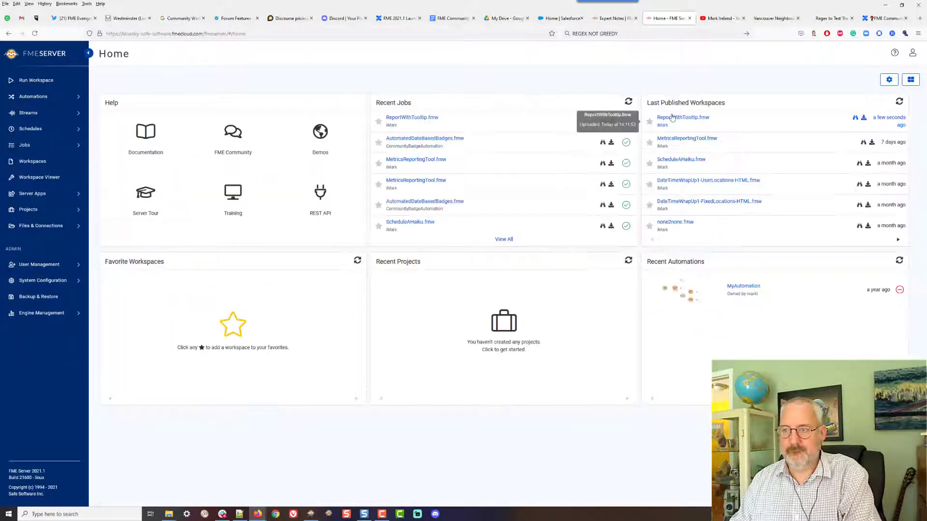
click(673, 121)
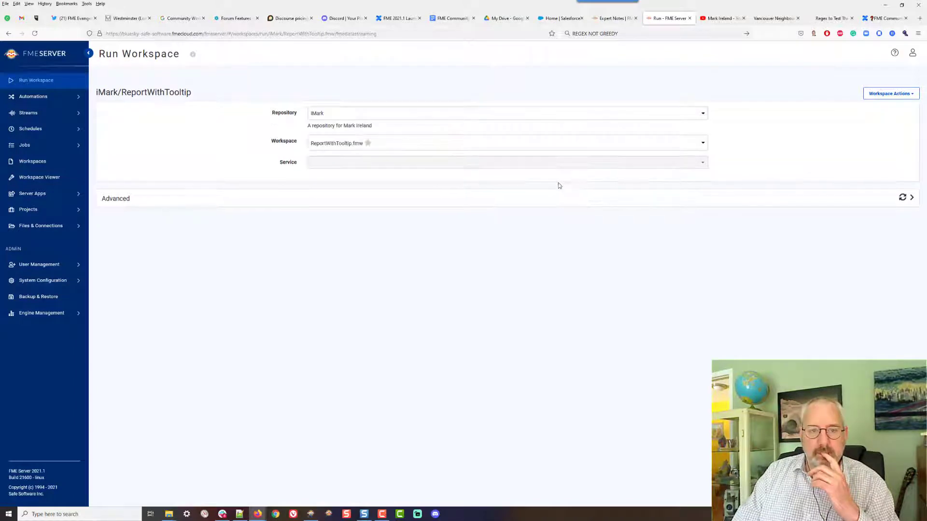
Run the workspace with the Data Streaming service, sorting by 2011 Population
click(398, 213)
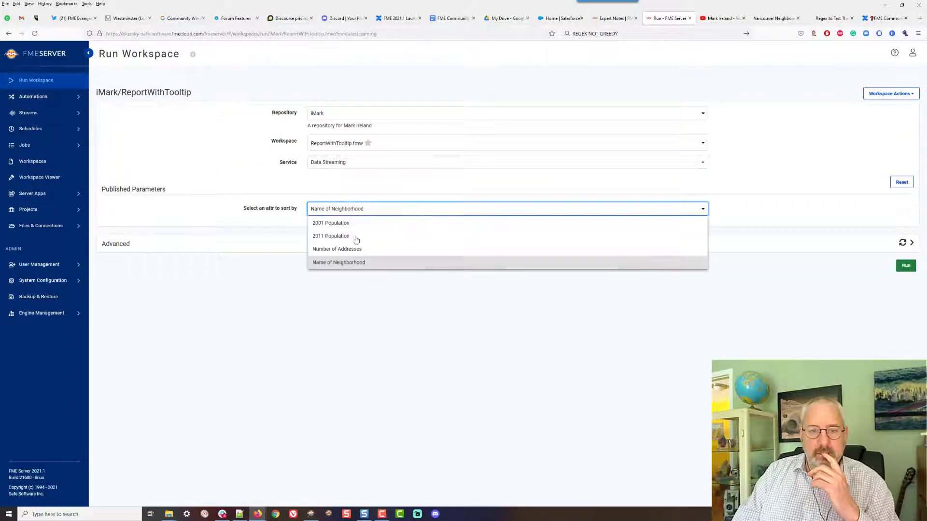
click(340, 239)
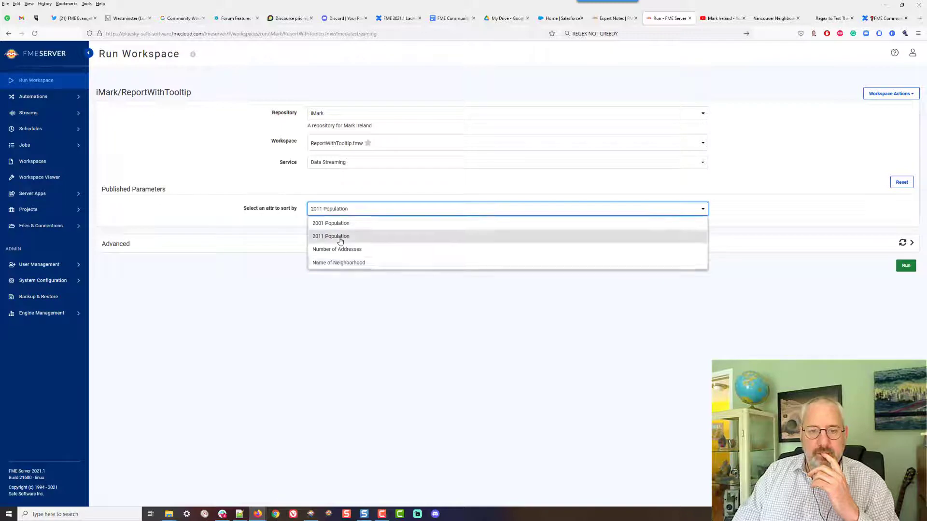
click(906, 266)
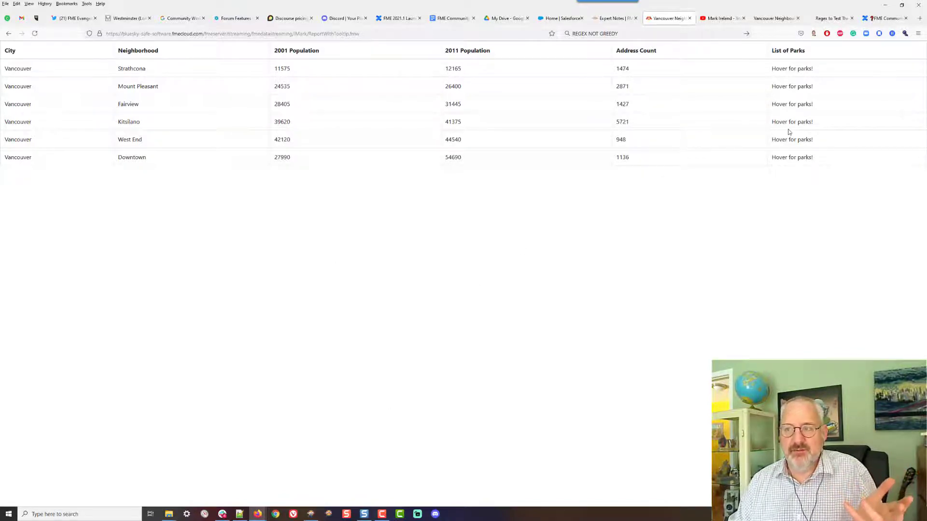
Return to the Run Workspace page and review the available sort options
click(9, 35)
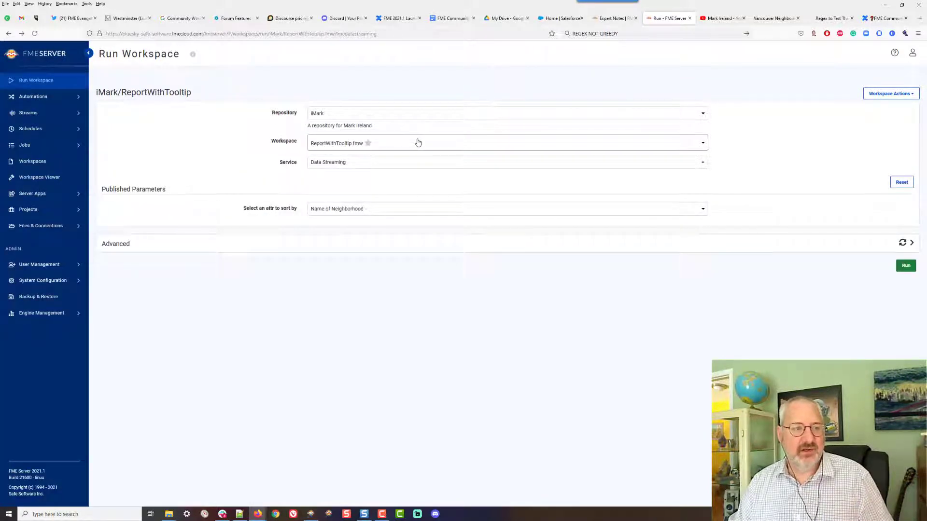
click(383, 213)
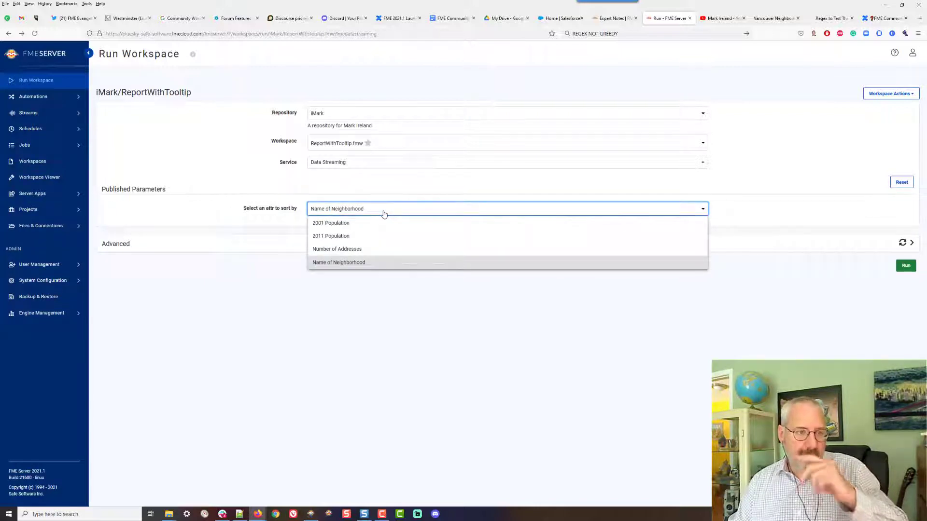
click(259, 334)
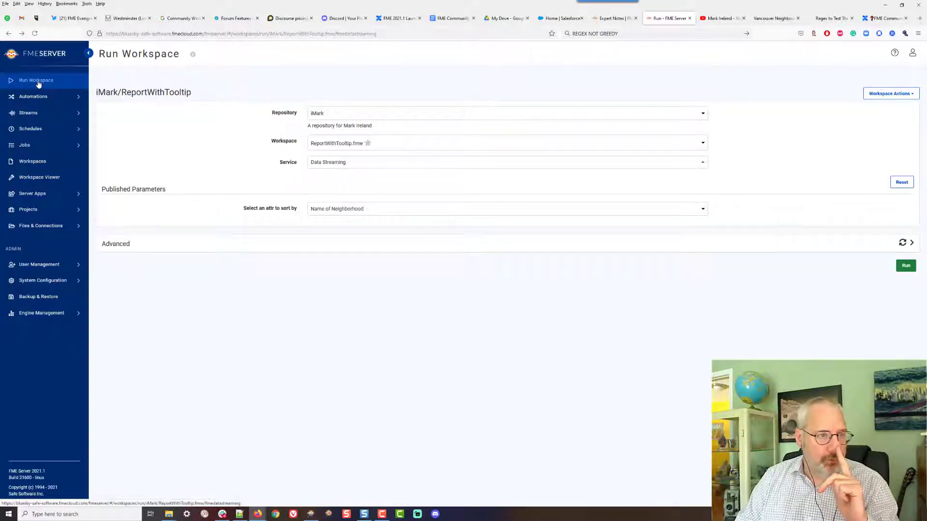
Create a webhook for the ReportWithTooltip workspace, keeping Name of Neighborhood as the sort parameter
click(912, 246)
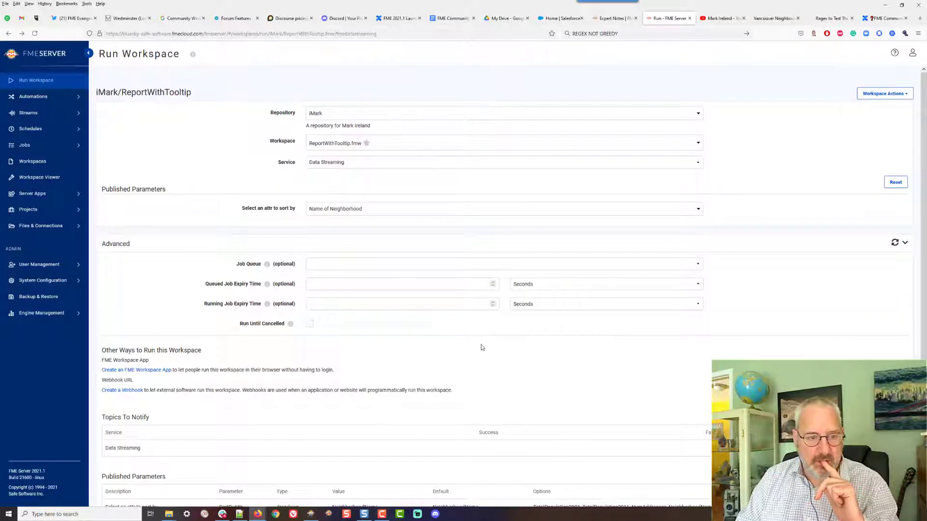
scroll(482, 347, down, 1)
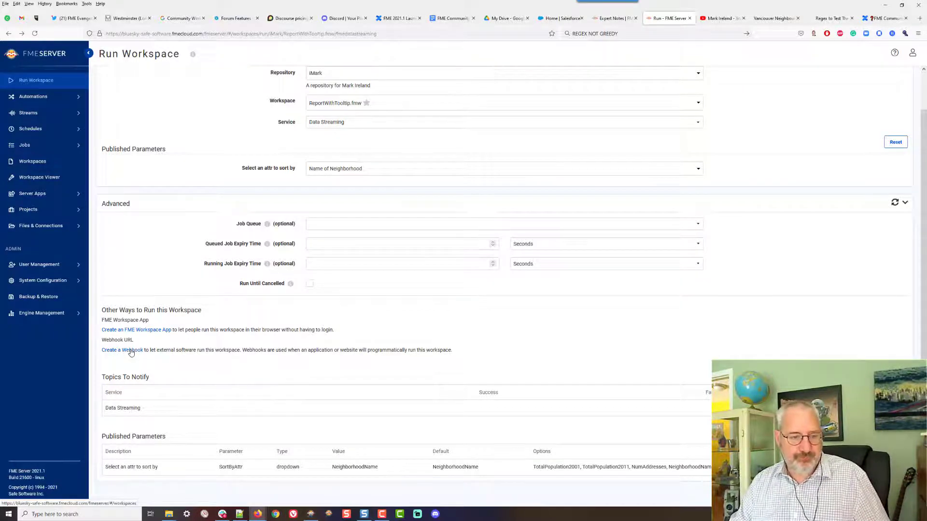
click(130, 350)
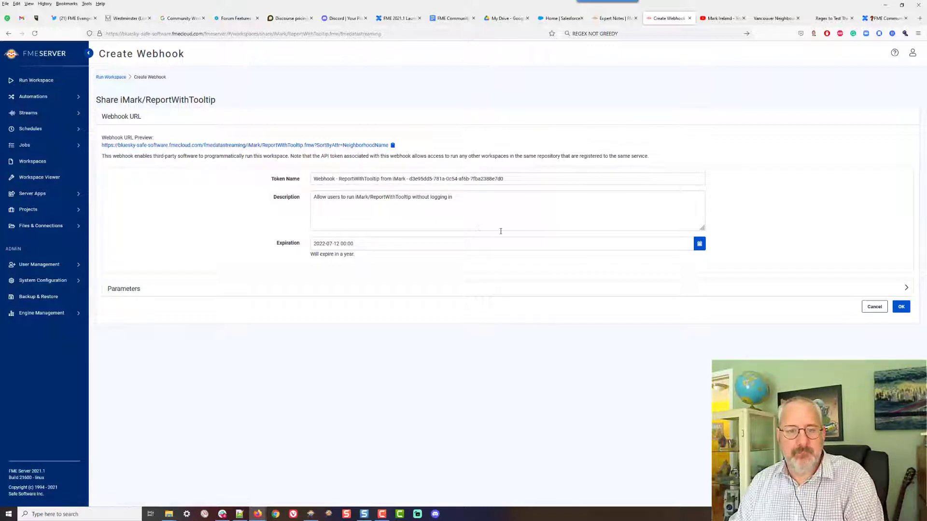
click(905, 289)
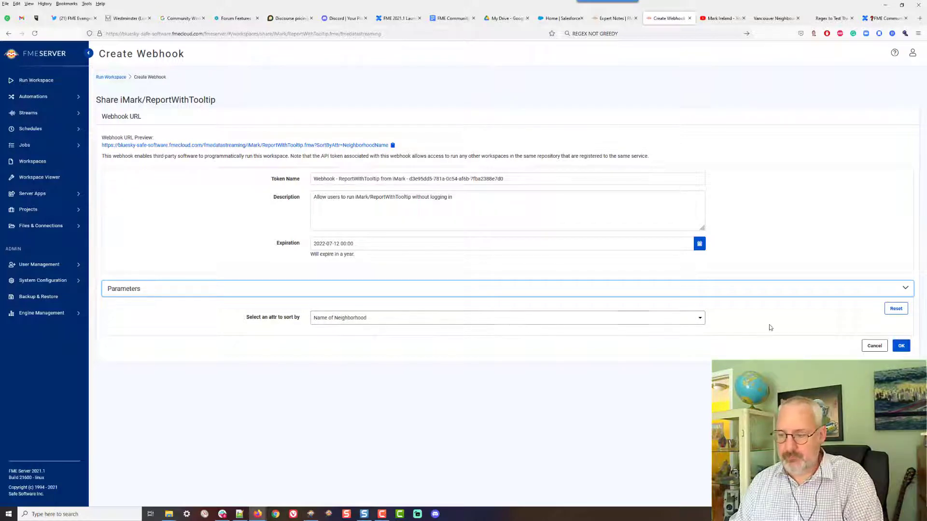
click(901, 347)
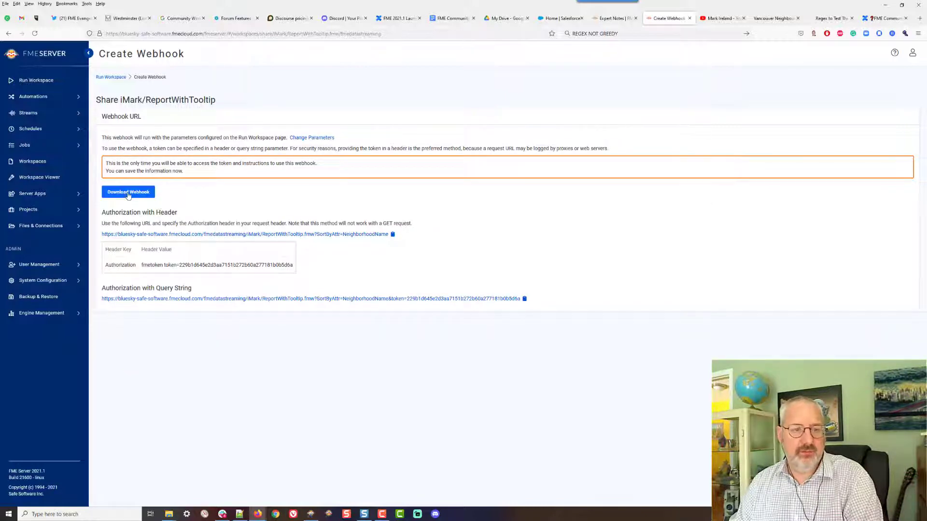
Copy the webhook URL that uses query-string token authorization
double_click(204, 267)
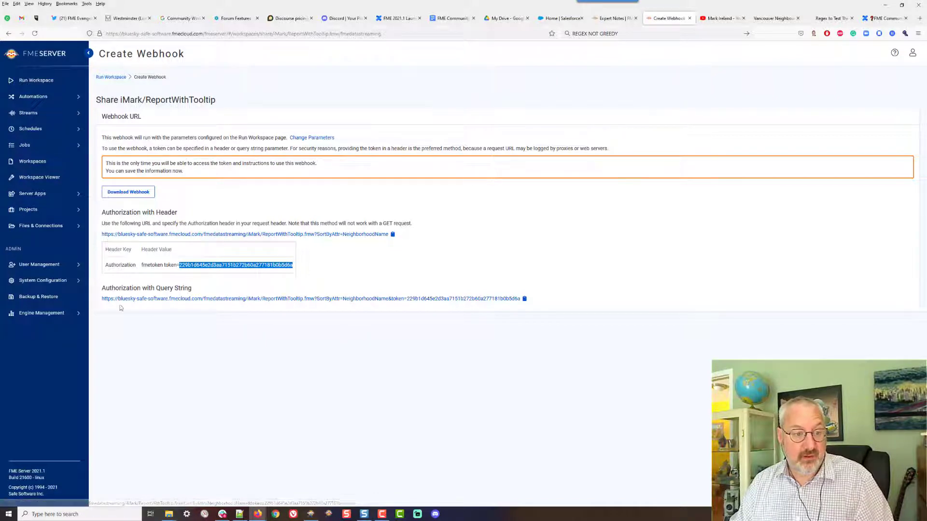
drag(102, 300, 458, 312)
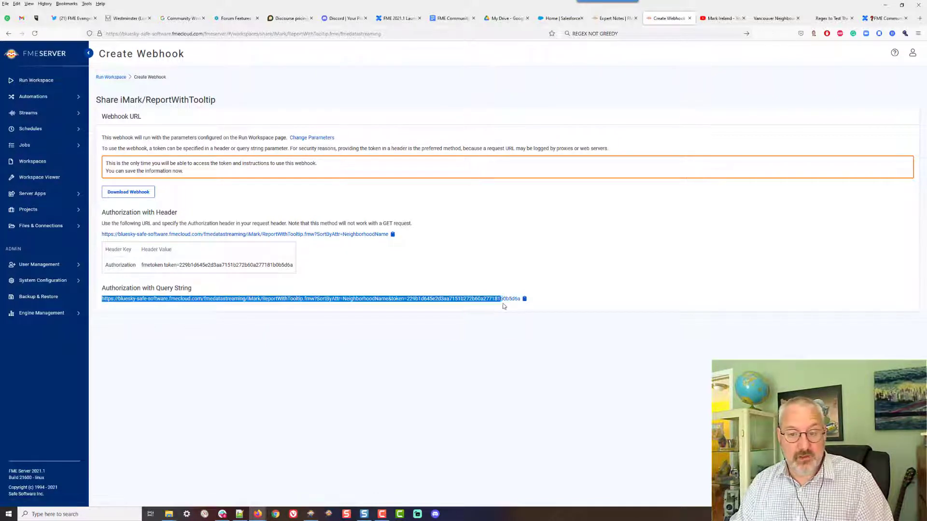
click(548, 298)
click(525, 300)
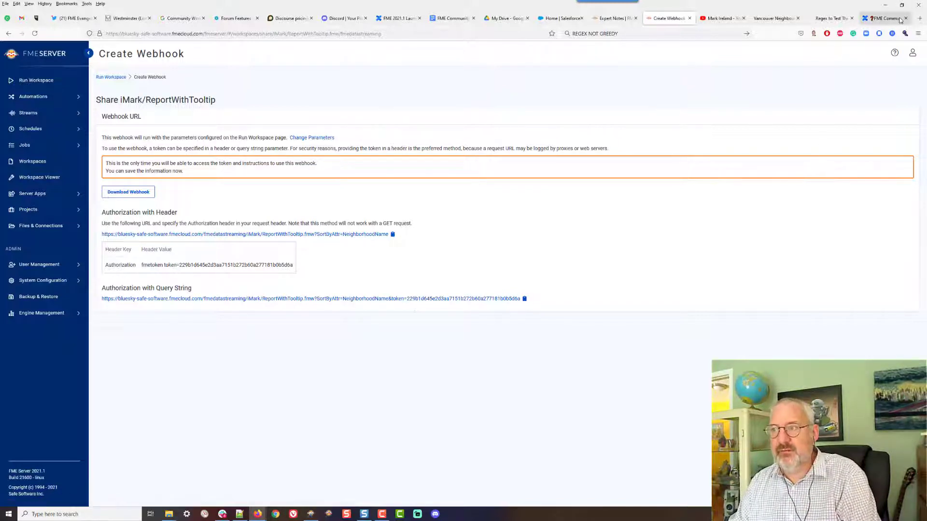
Open the copied webhook URL, including its token, in a new browser tab
click(921, 20)
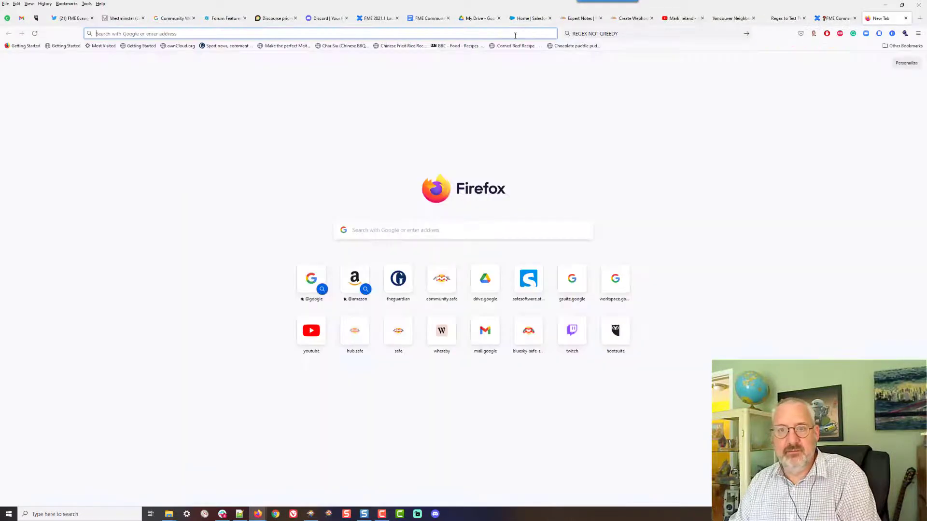
right_click(516, 34)
click(531, 100)
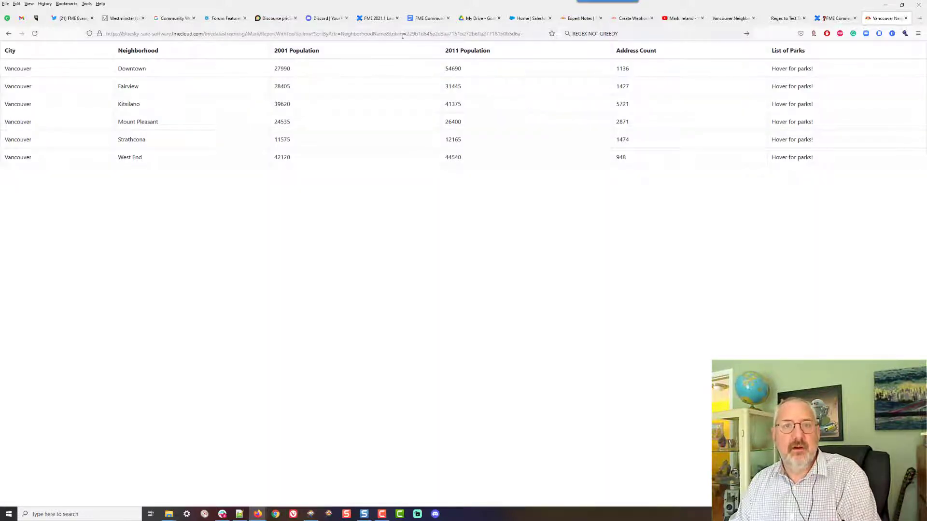
Change the URL's SortByAttr value to Population2011 and load the report
drag(342, 34, 384, 32)
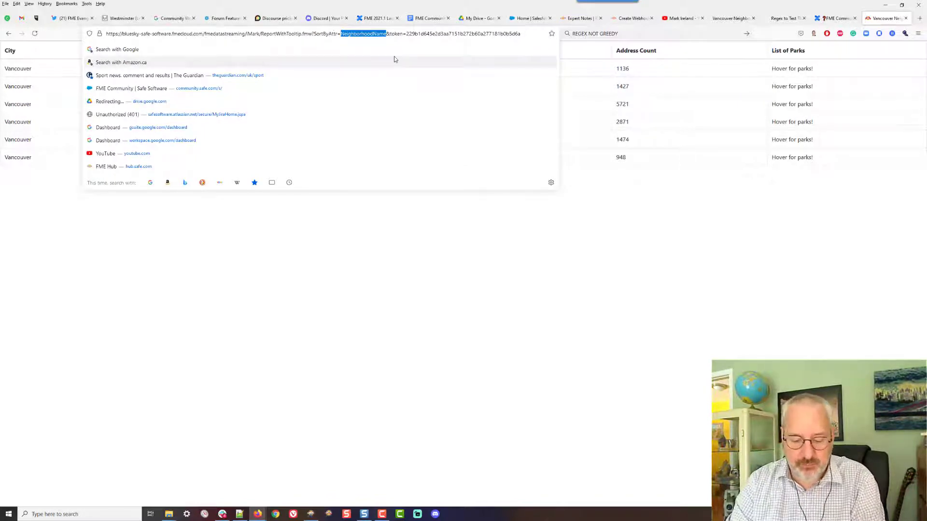
text(Population2011)
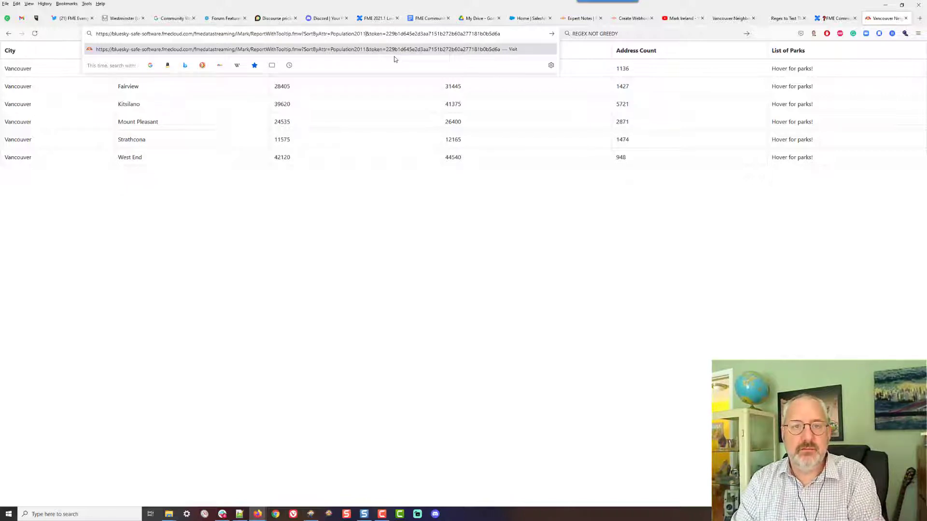
key(Return)
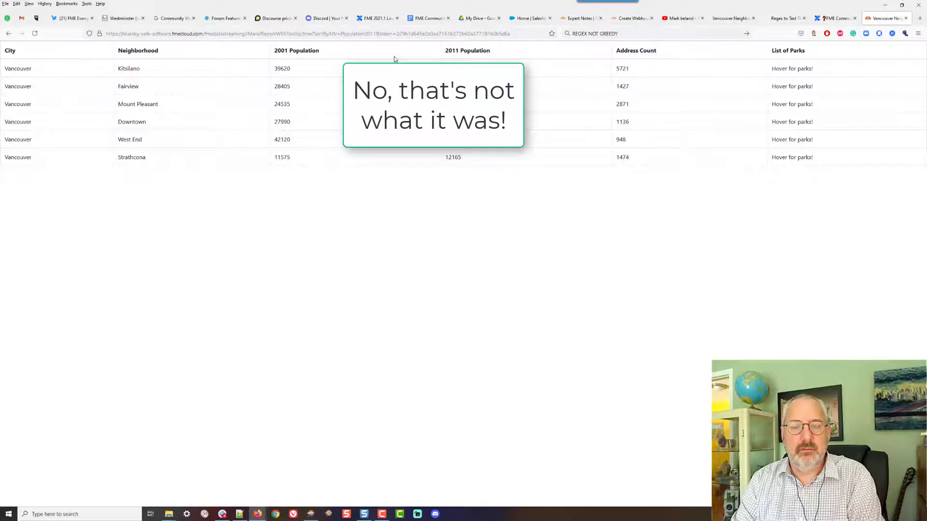
Examine the choice values of the SortByAttr user parameter in the workspace
key(alt+Tab)
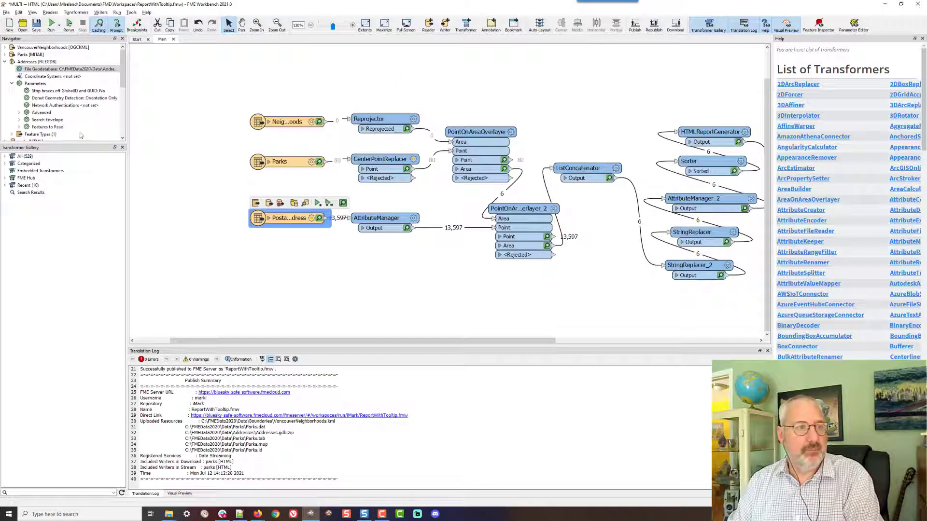
scroll(58, 110, down, 1)
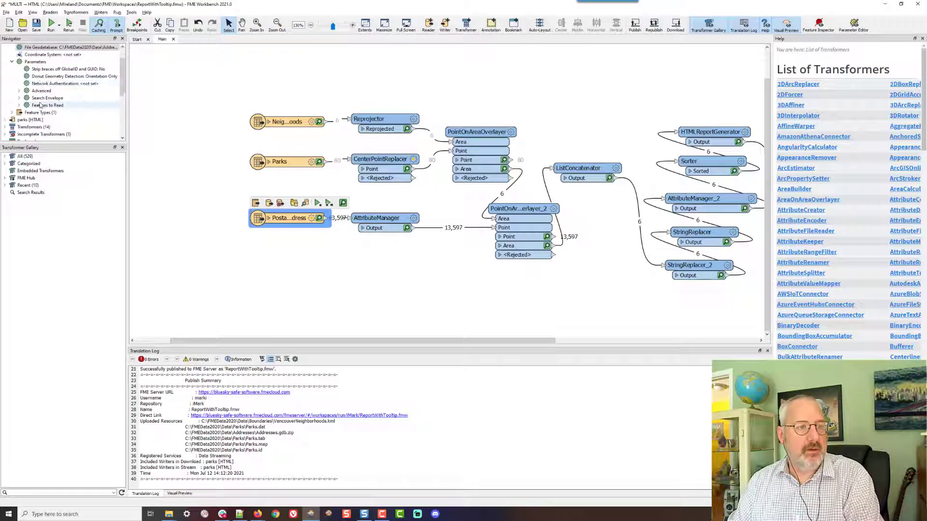
scroll(30, 119, down, 1)
double_click(29, 127)
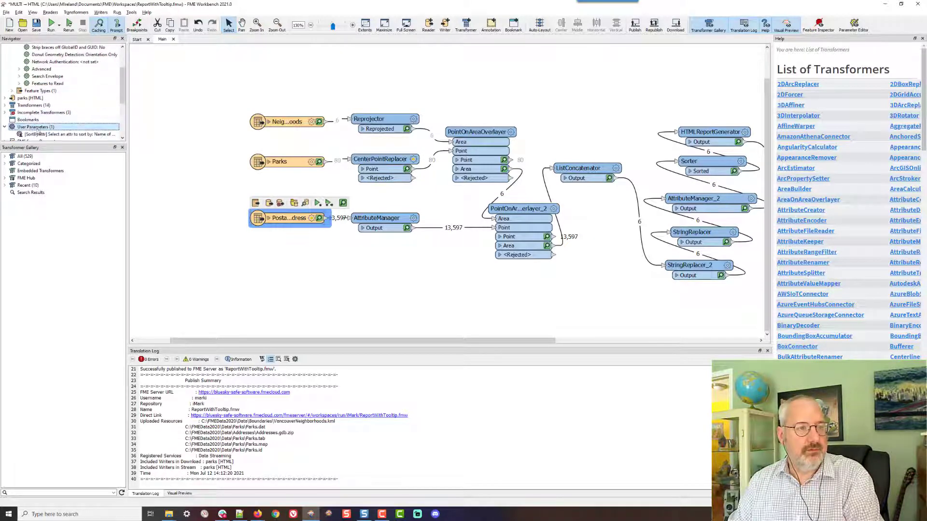
right_click(35, 128)
click(83, 131)
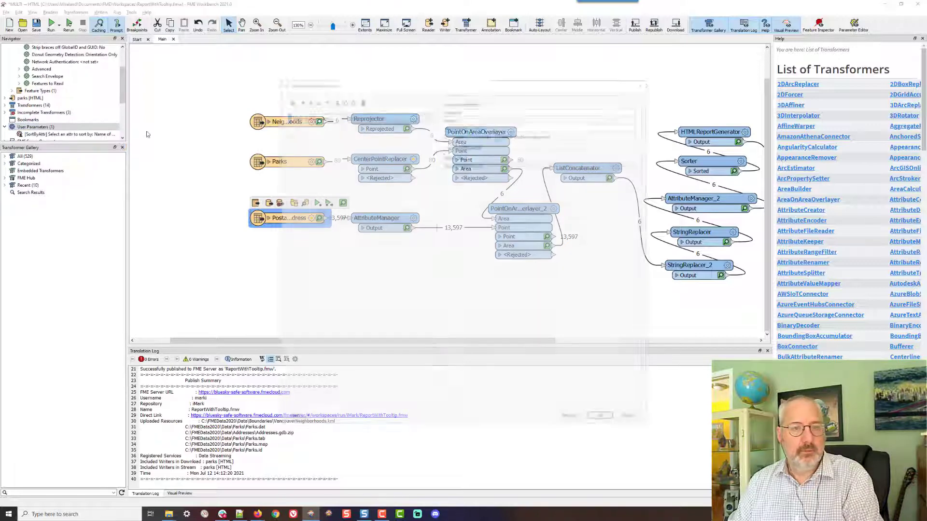
click(463, 145)
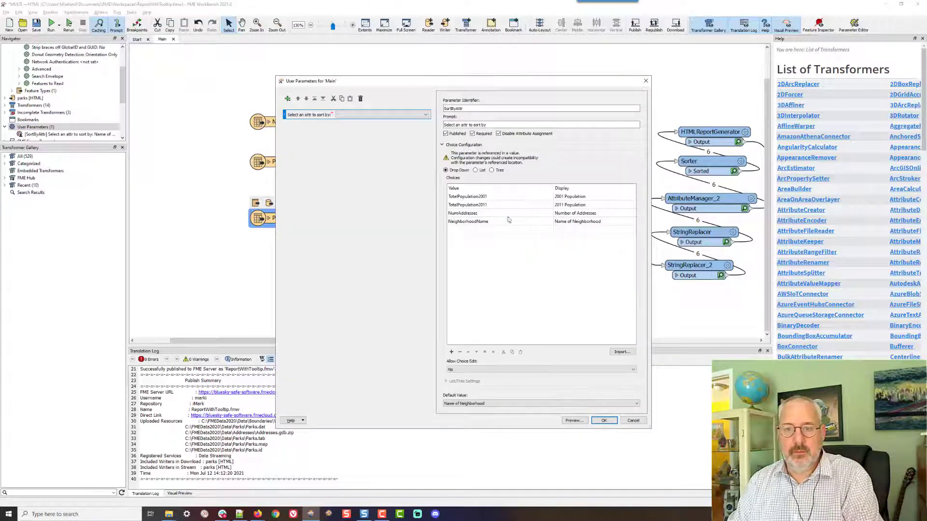
Change the URL's SortByAttr value to TotalPopulation2011 and reload the report
key(alt+Tab)
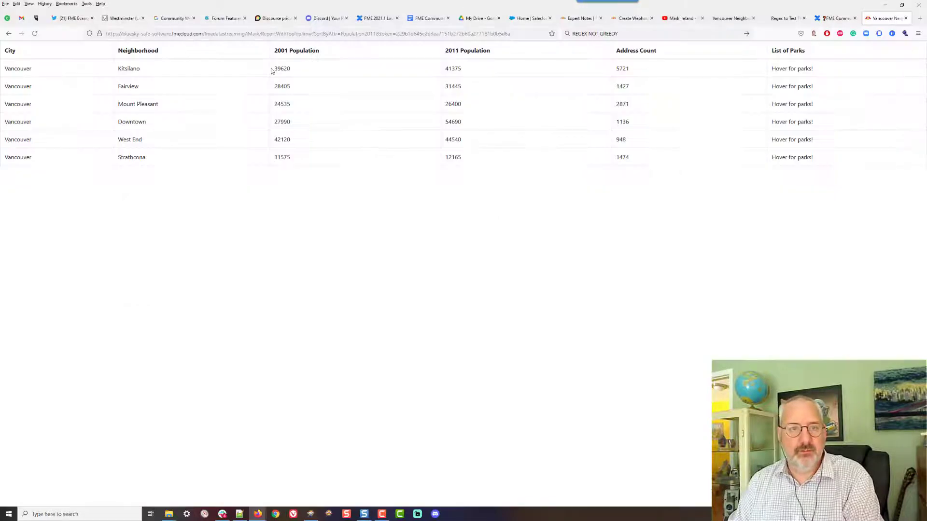
click(342, 34)
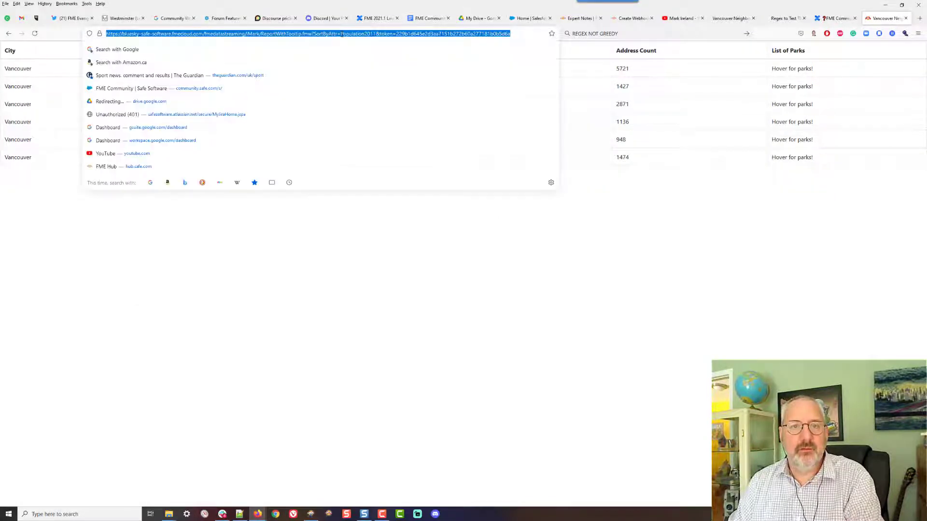
click(333, 34)
text(Total)
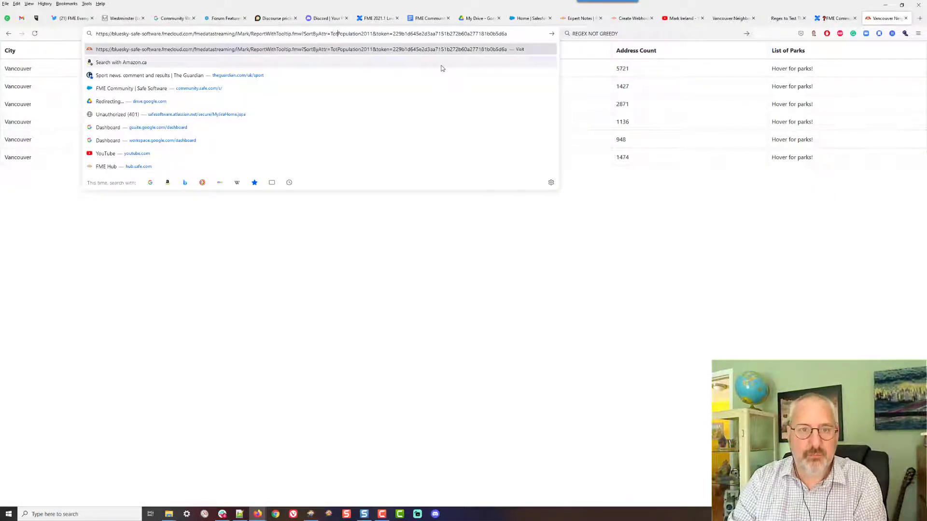
key(Return)
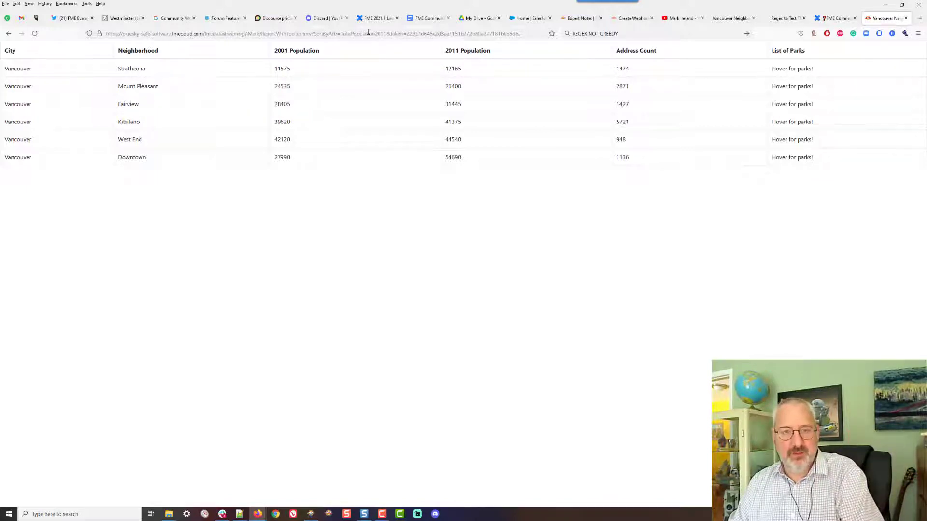
In the HTMLReportGenerator table, set the Neighborhood column name to <a href="webhook URL with token">Neighborhood</a>
key(alt+Tab)
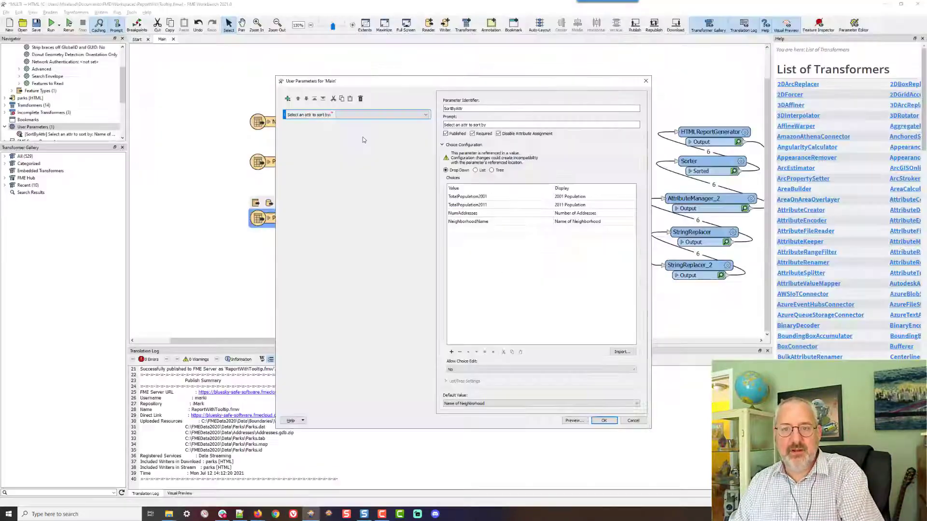
click(604, 420)
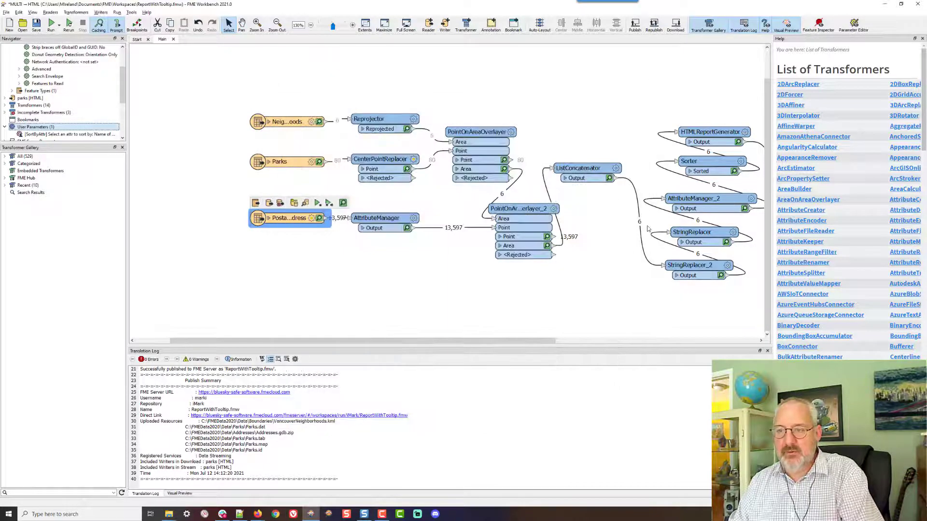
click(745, 131)
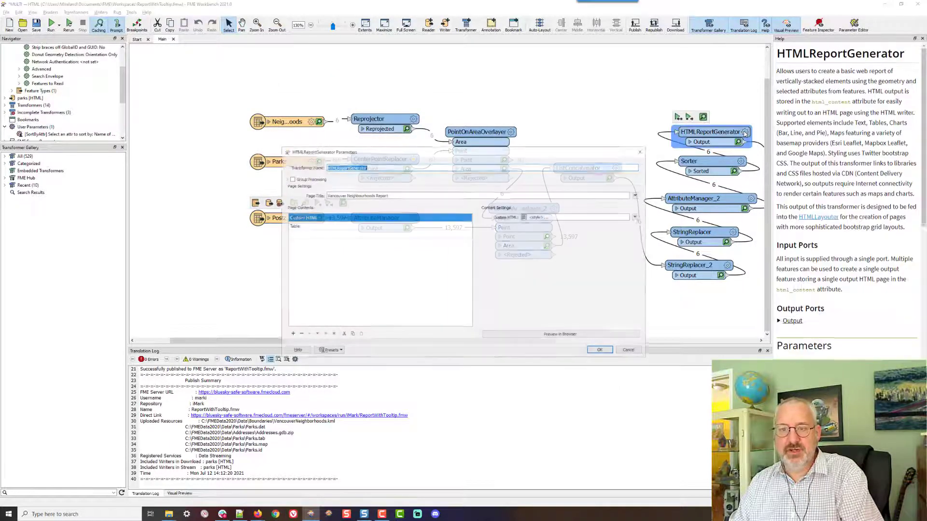
click(333, 230)
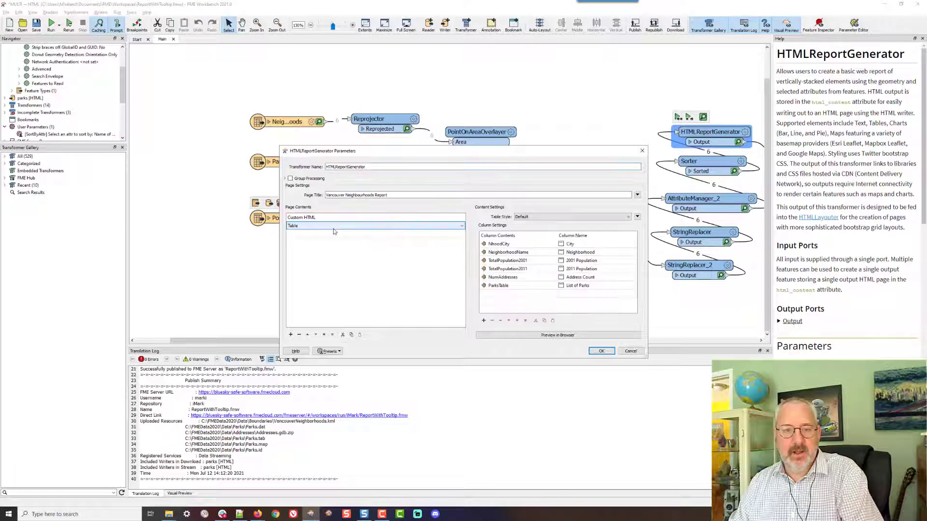
click(607, 252)
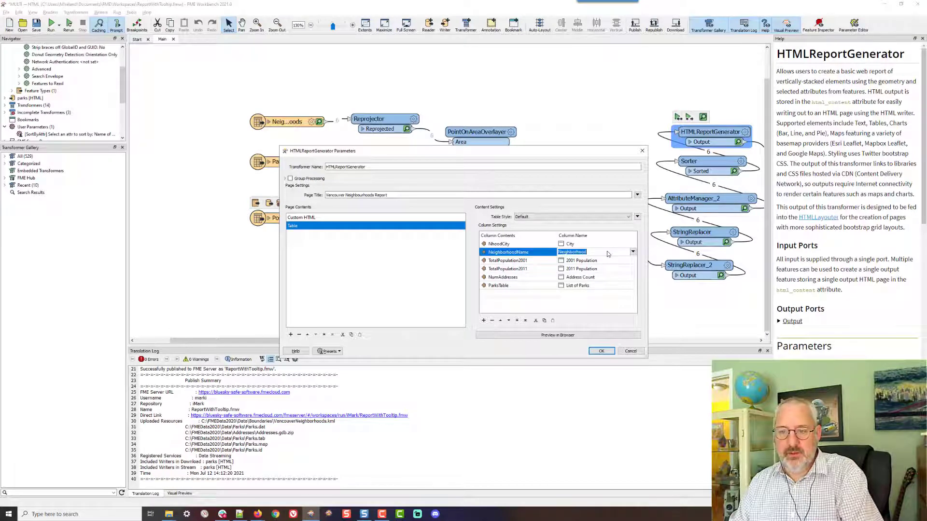
click(633, 251)
click(658, 272)
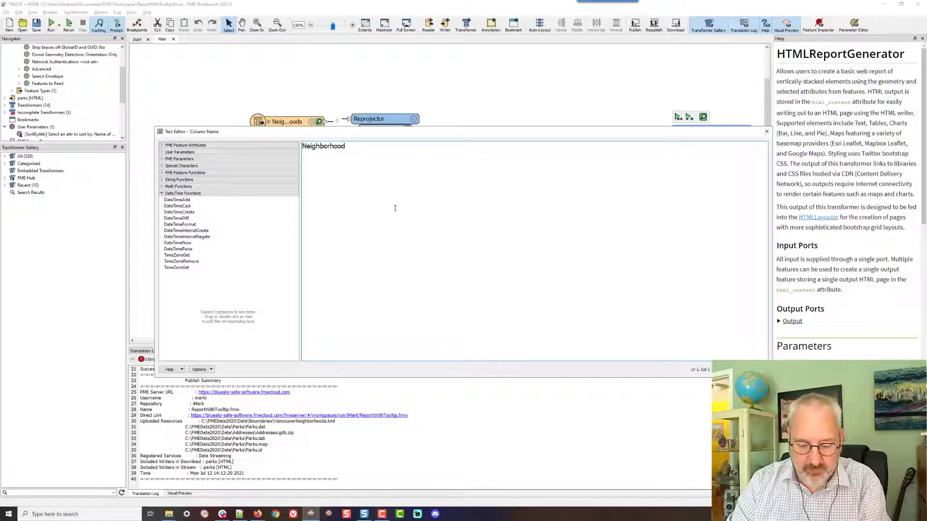
text(<a )
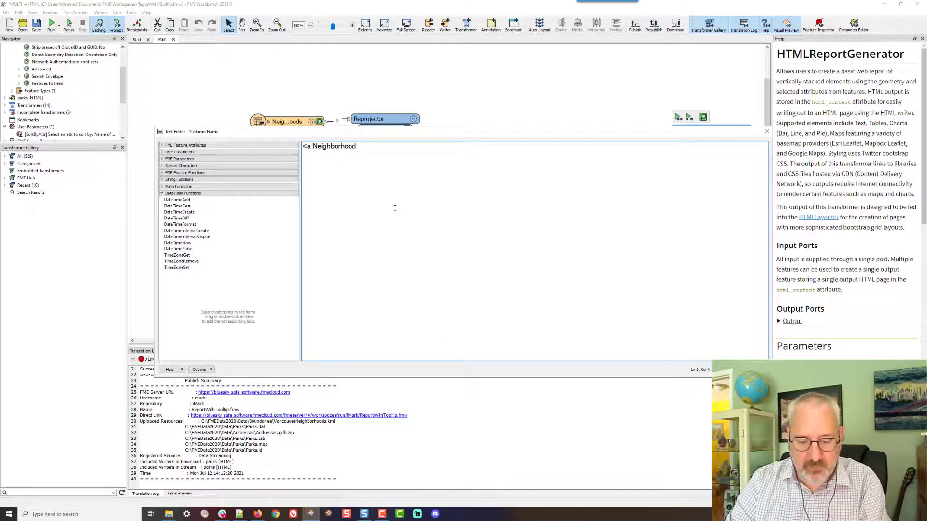
text(href=)
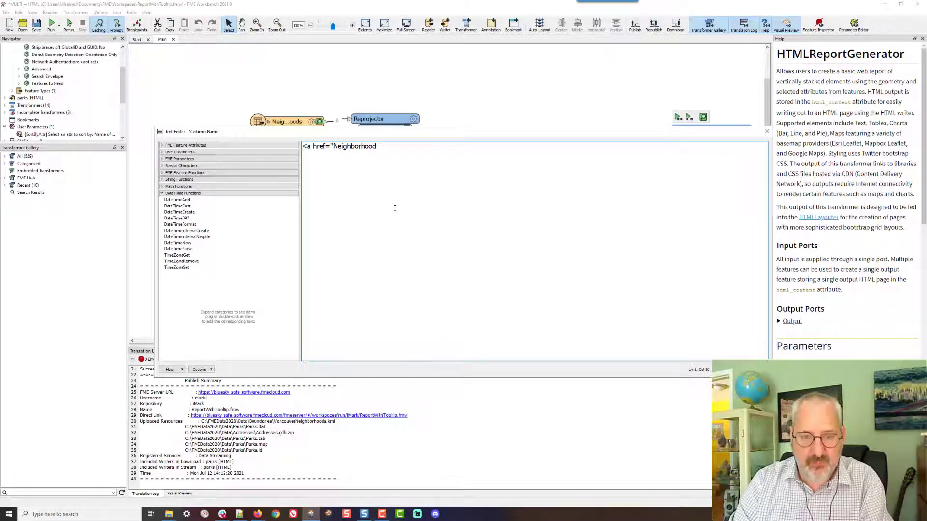
key(ctrl+v)
text(")
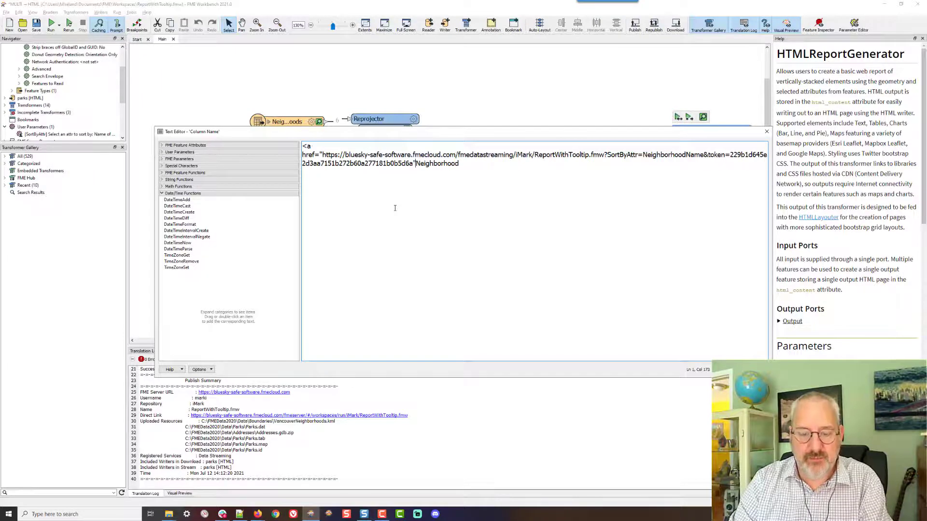
text(>)
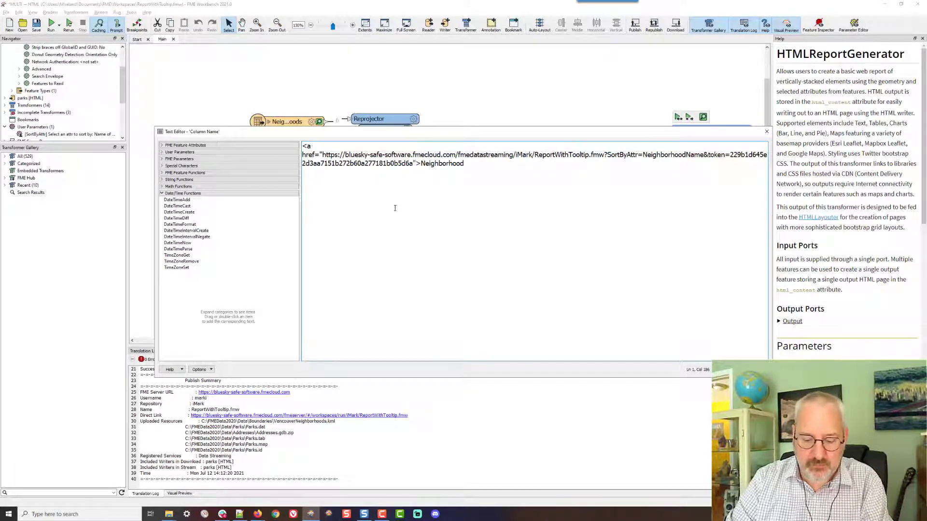
text(</a>)
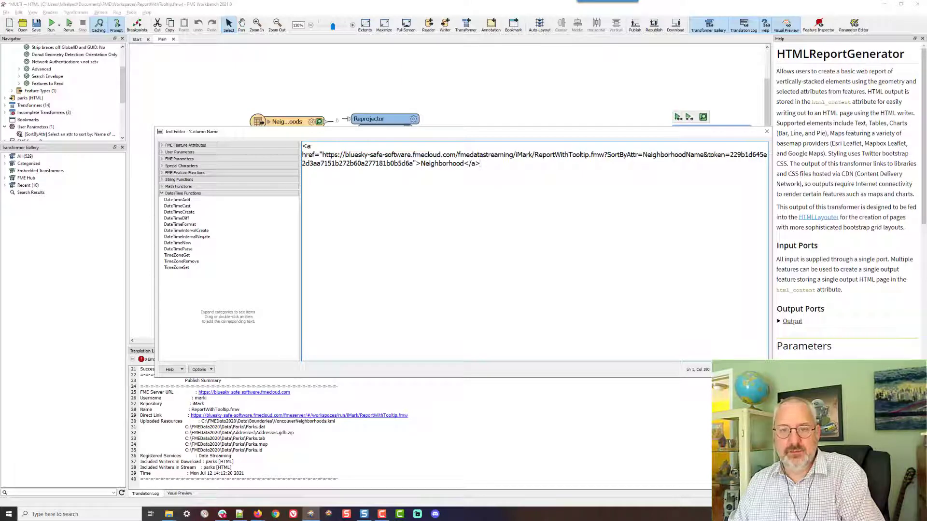
click(725, 369)
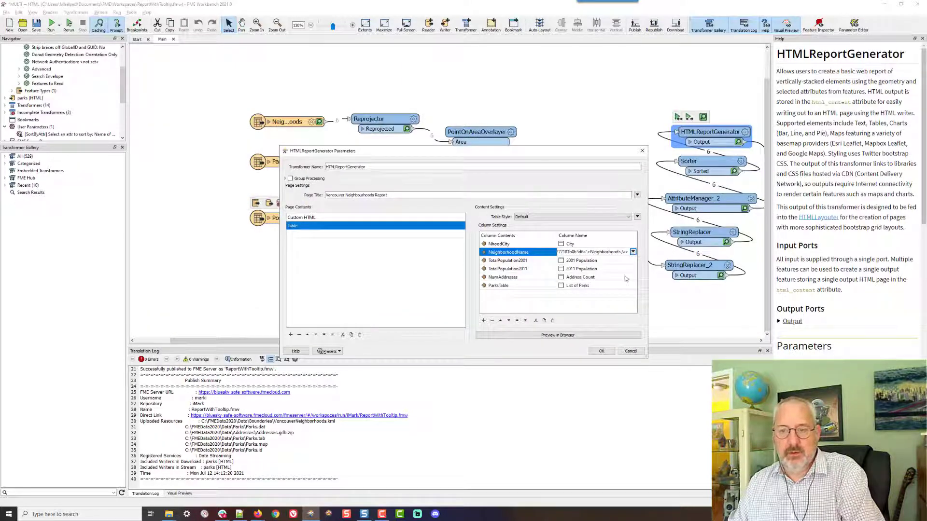
Set the 2001 Population column name to the pasted webhook URL with SortByAttr=TotalPopulation2001 before its heading text
click(633, 262)
click(633, 260)
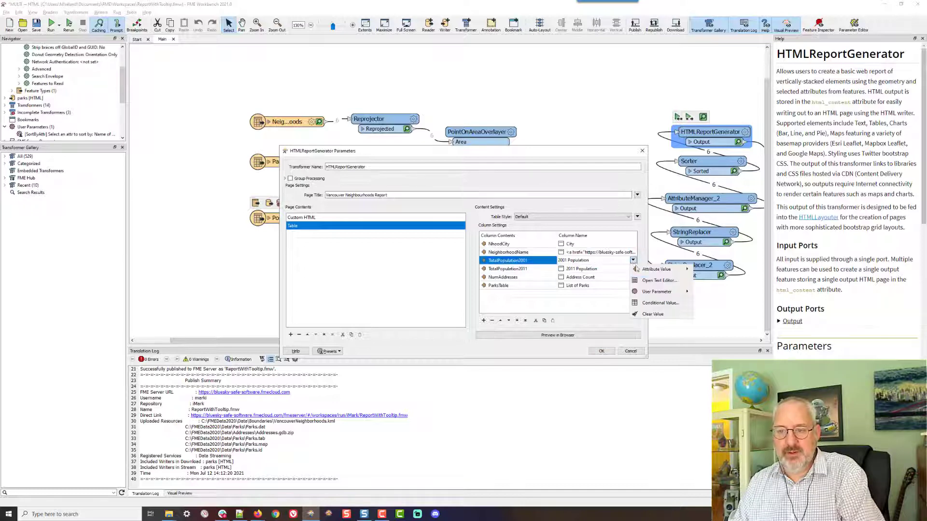
click(659, 280)
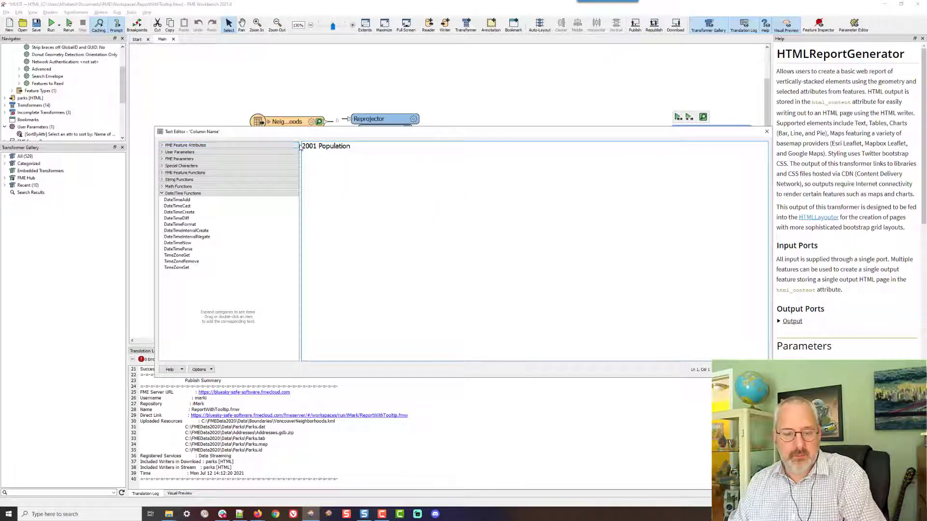
key(ctrl+v)
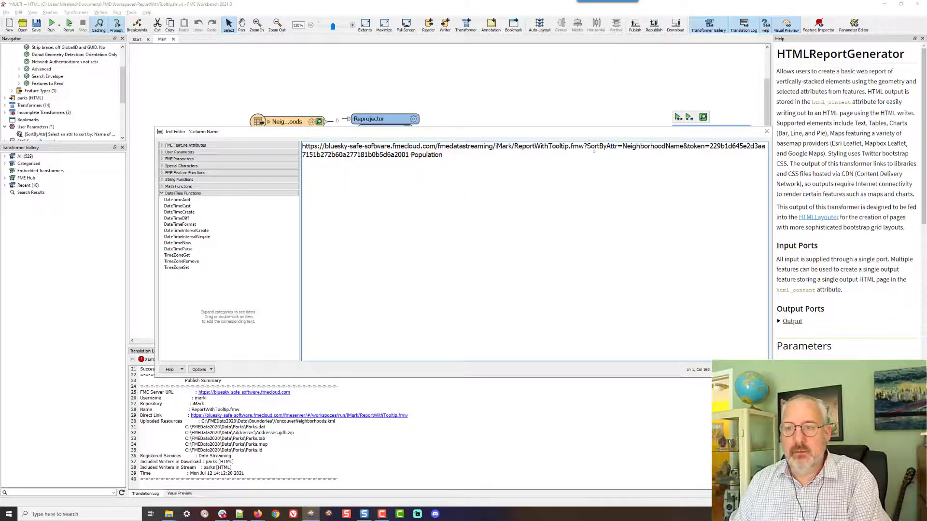
drag(623, 146, 684, 146)
text(TotalPopulatio)
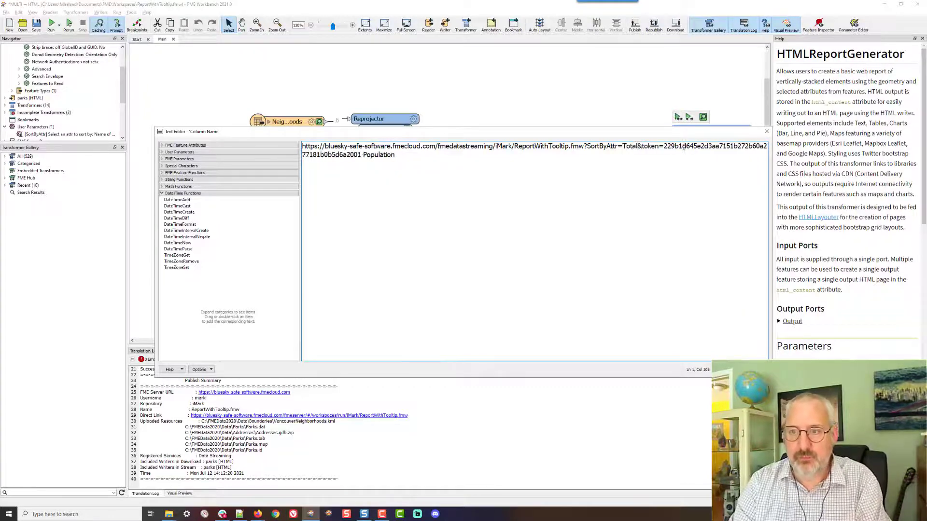
text(n20)
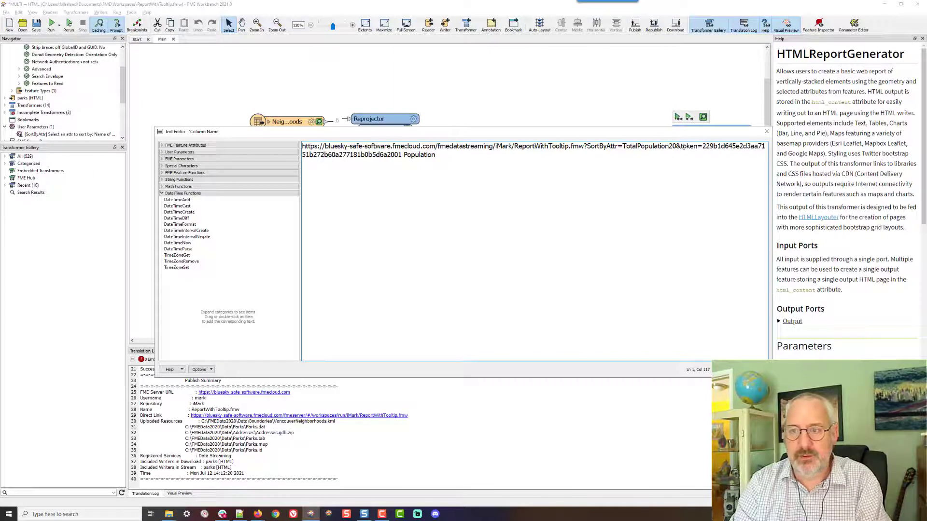
text(01)
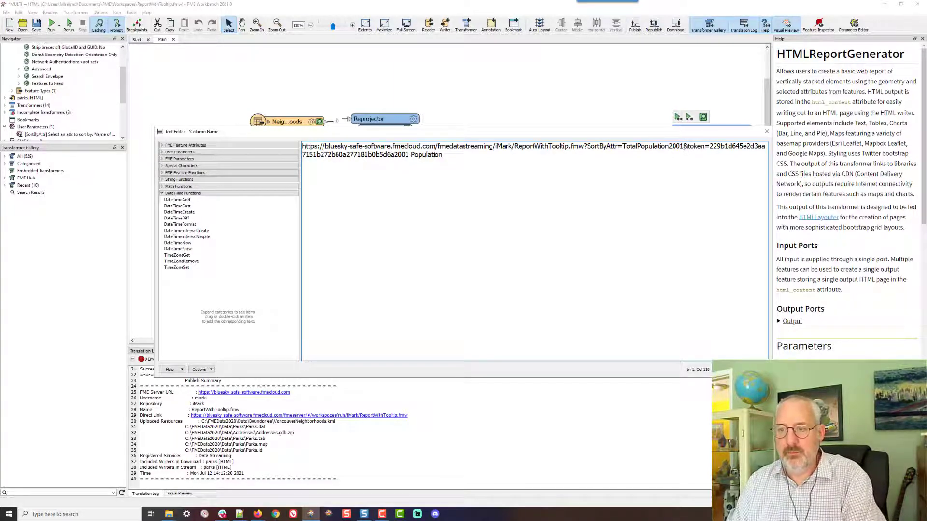
double_click(629, 146)
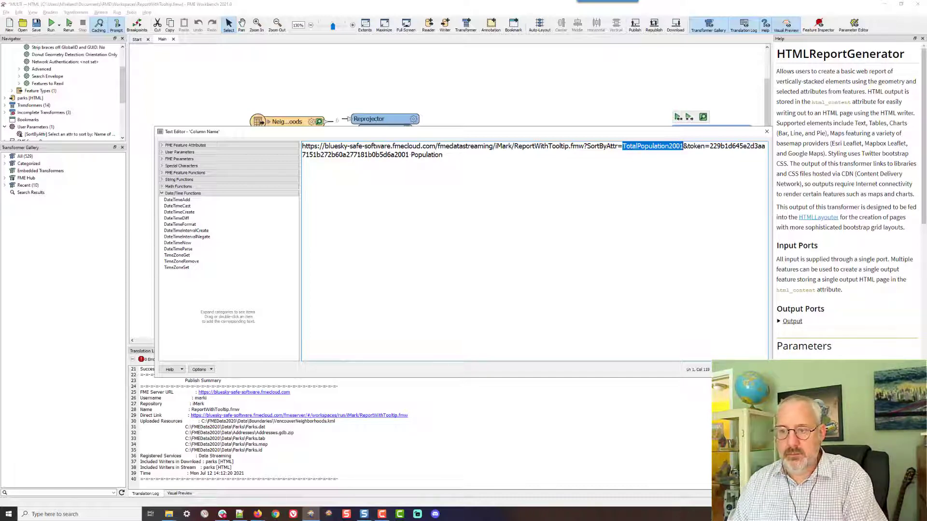
click(727, 370)
Set the 2011 Population column name to <a href="webhook URL with SortByAttr=TotalPopulation2011 and token">2011 Population</a>
click(630, 270)
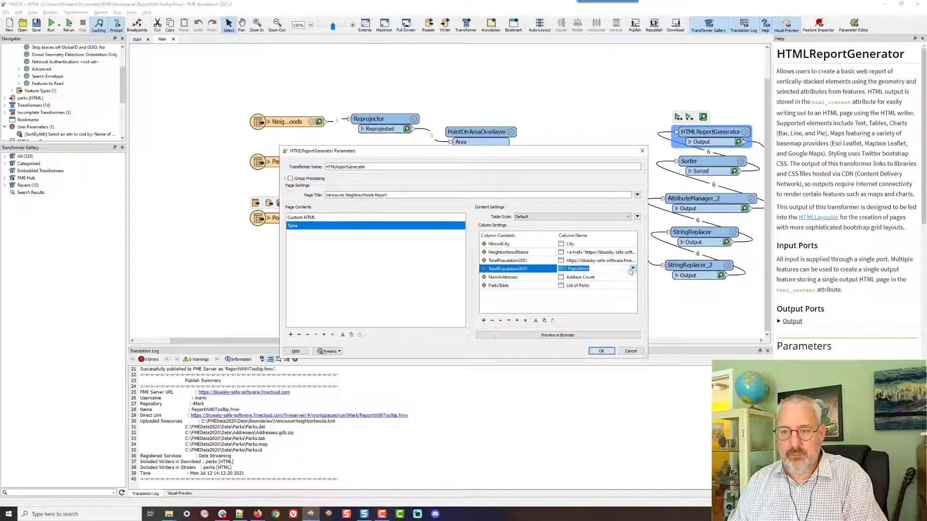
click(632, 269)
click(659, 290)
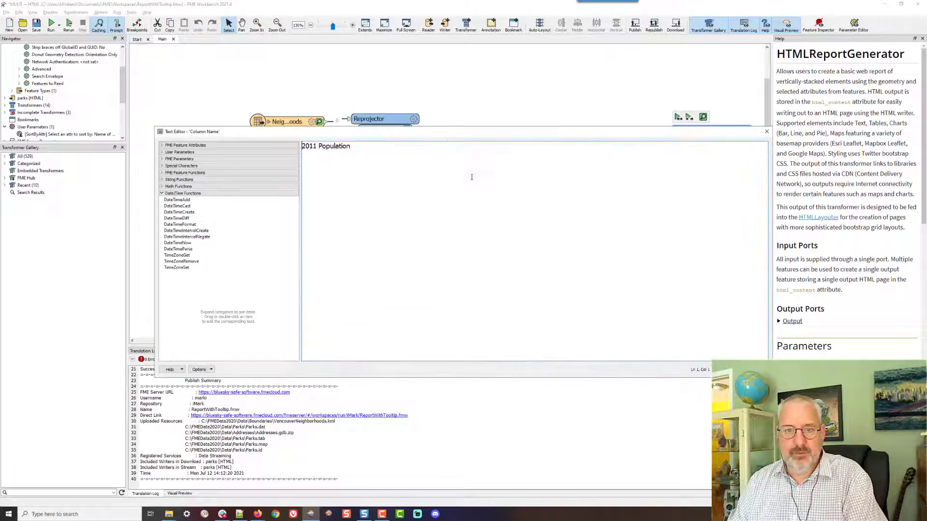
key(ctrl+v)
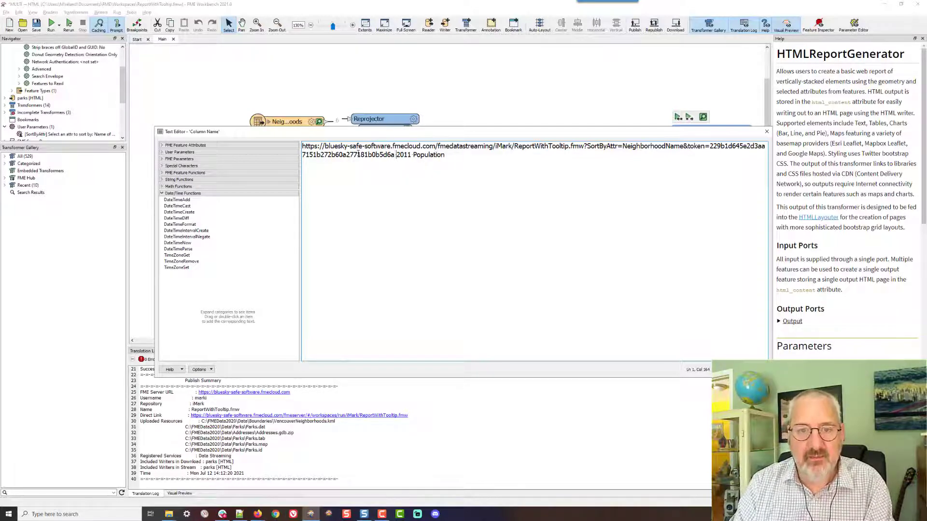
text(<a href=)
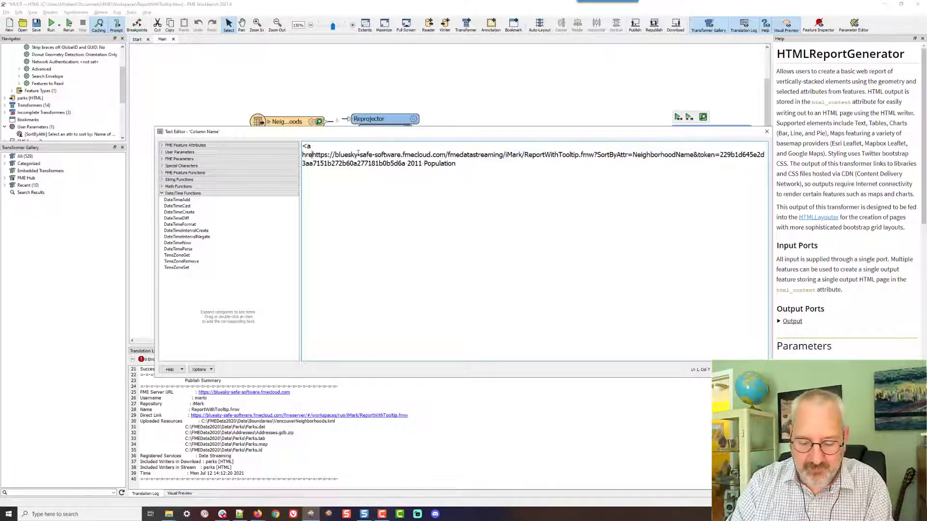
key(Down)
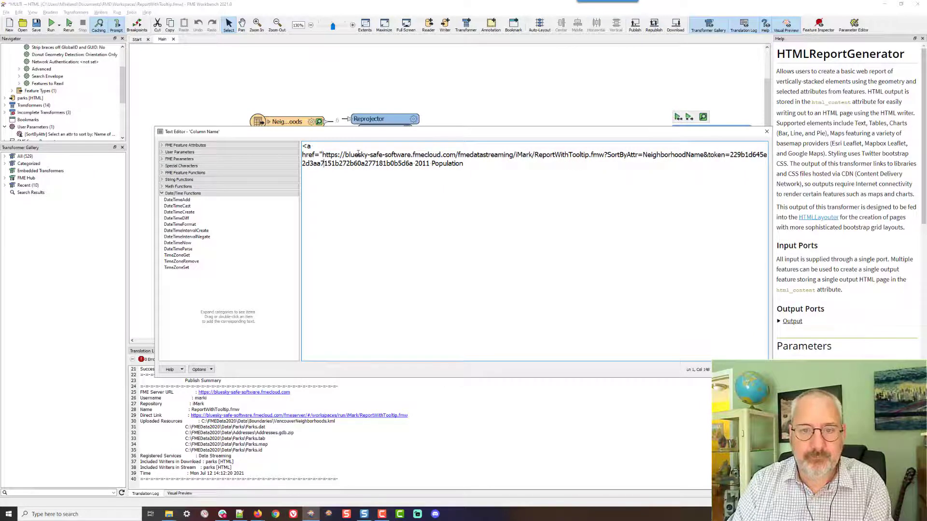
key(ctrl+Left)
key(ctrl+Left)
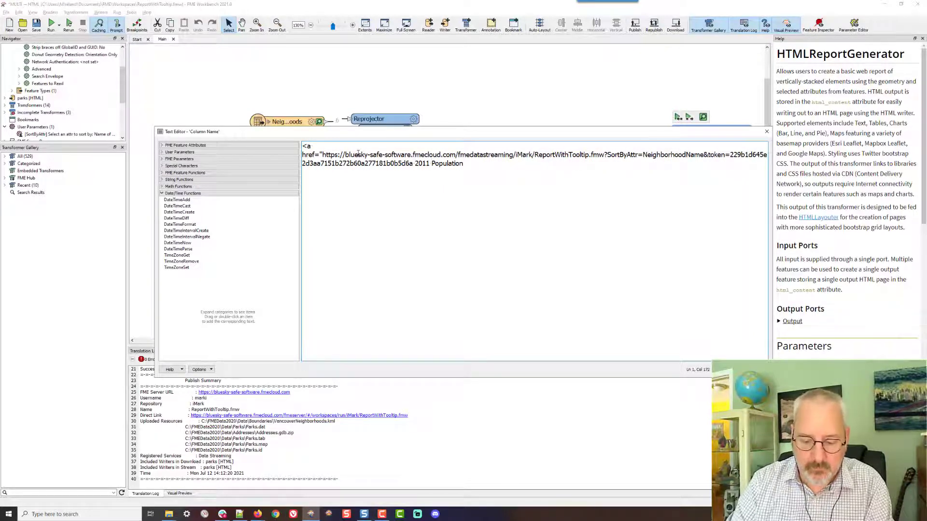
text(">)
key(End)
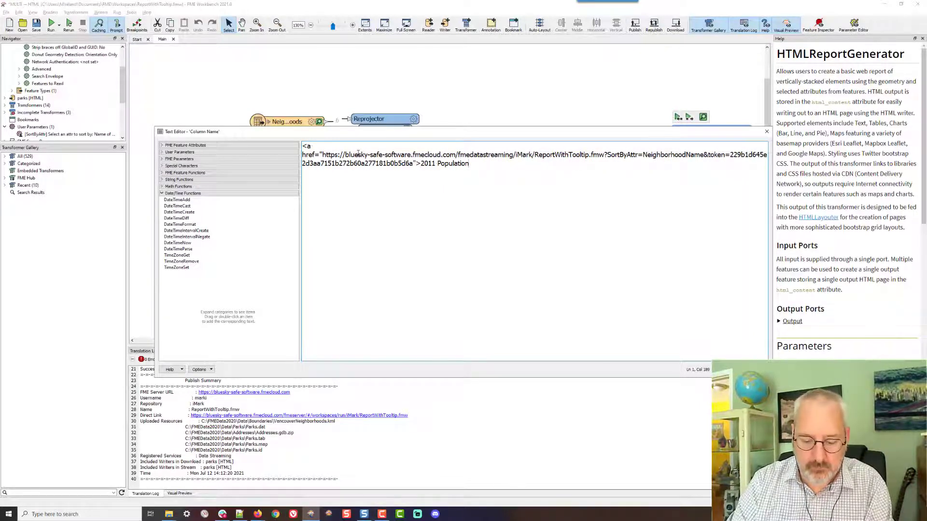
text(</a>)
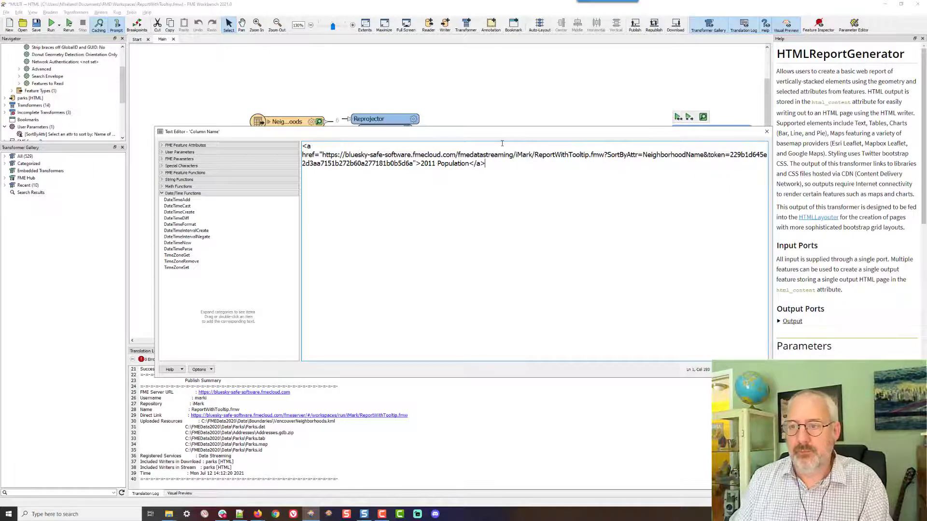
double_click(665, 155)
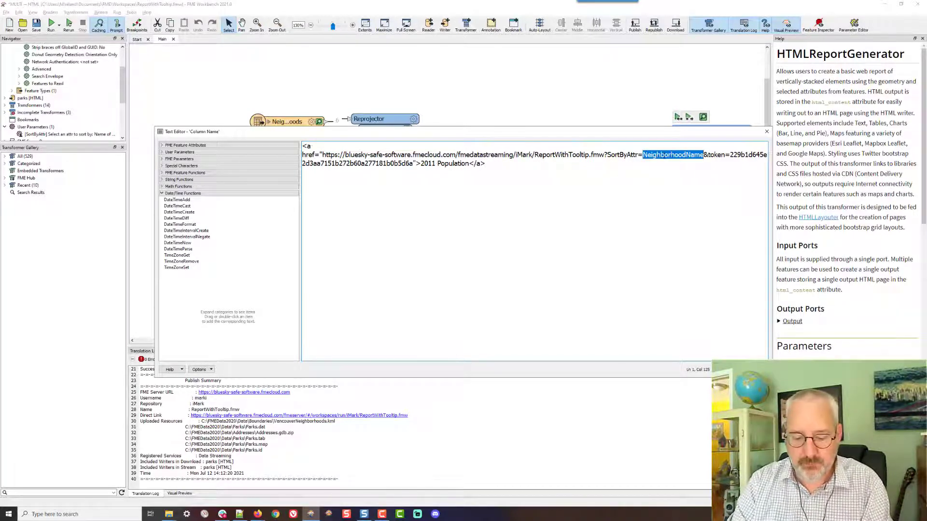
text(TotalPop)
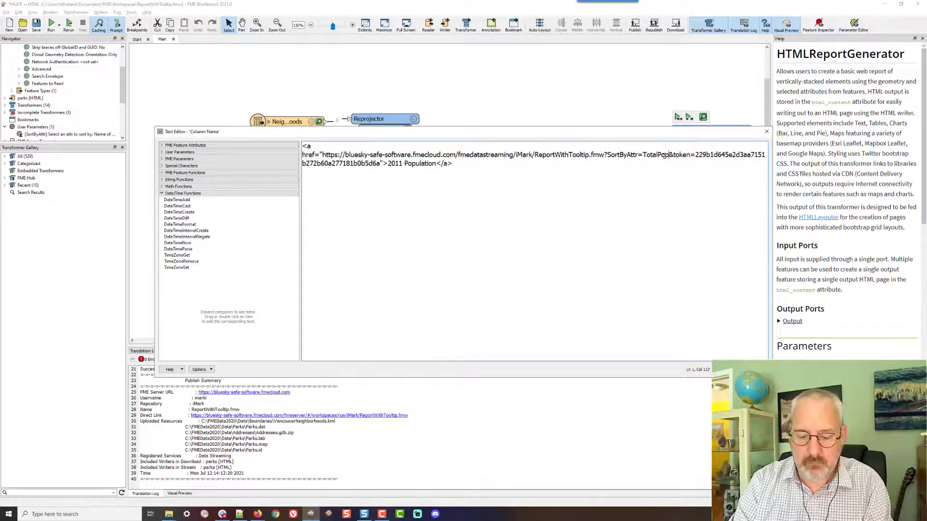
text(ulation2011)
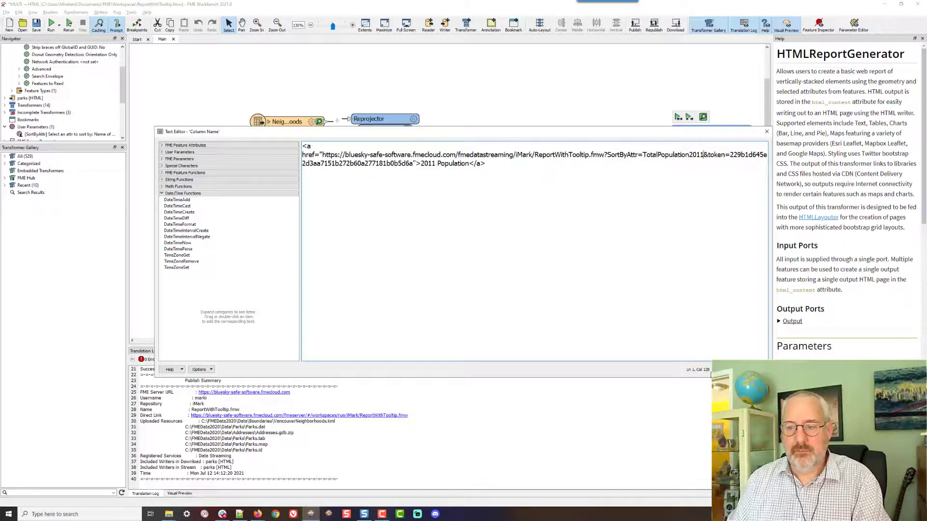
click(718, 370)
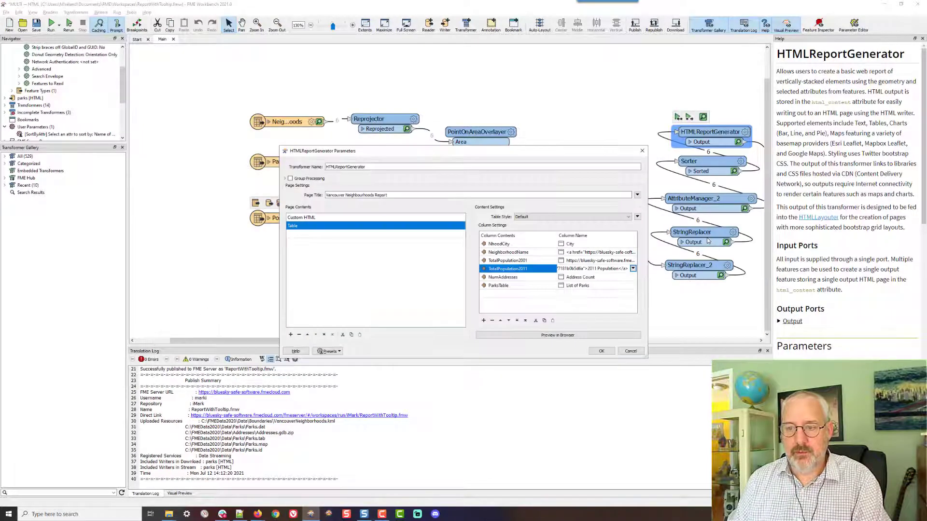
Wrap the 2001 Population column name as <a href="webhook URL">2001 Population</a> and apply the HTMLReportGenerator parameters
click(633, 260)
click(655, 280)
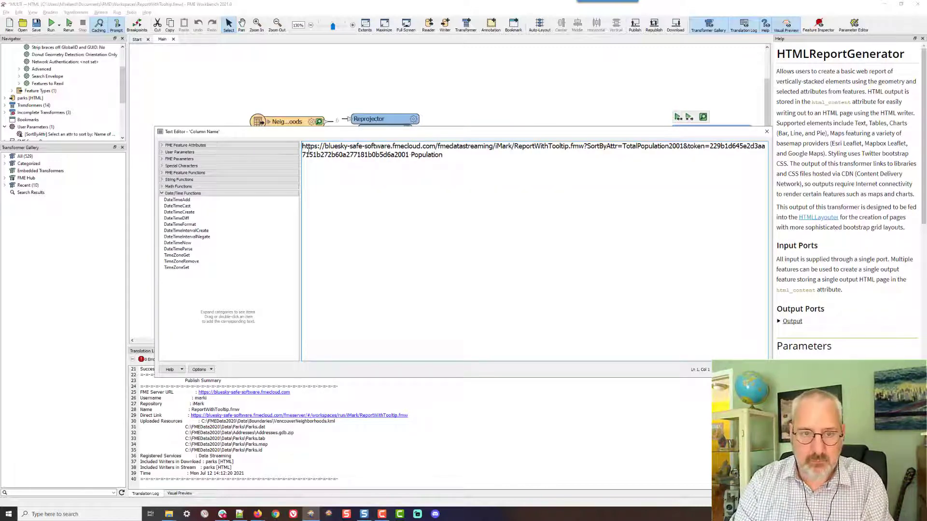
text(<a href)
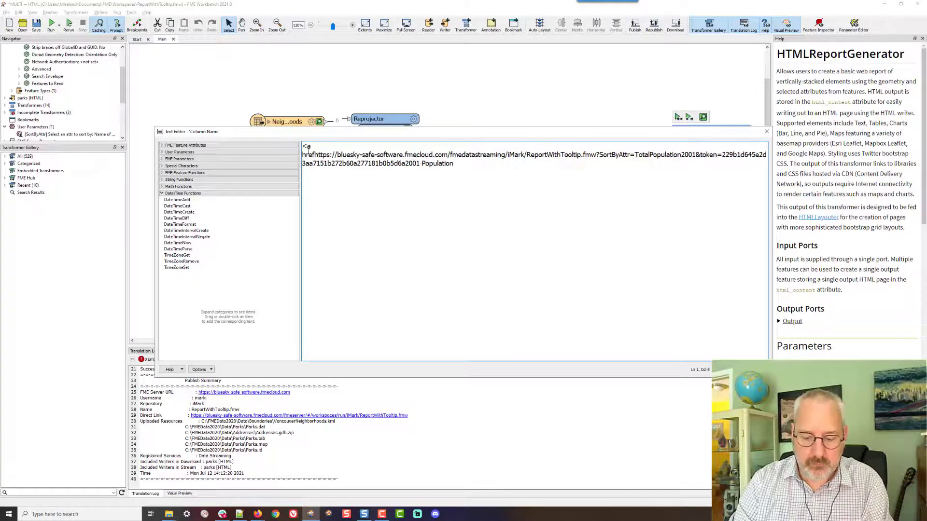
text(=")
key(End)
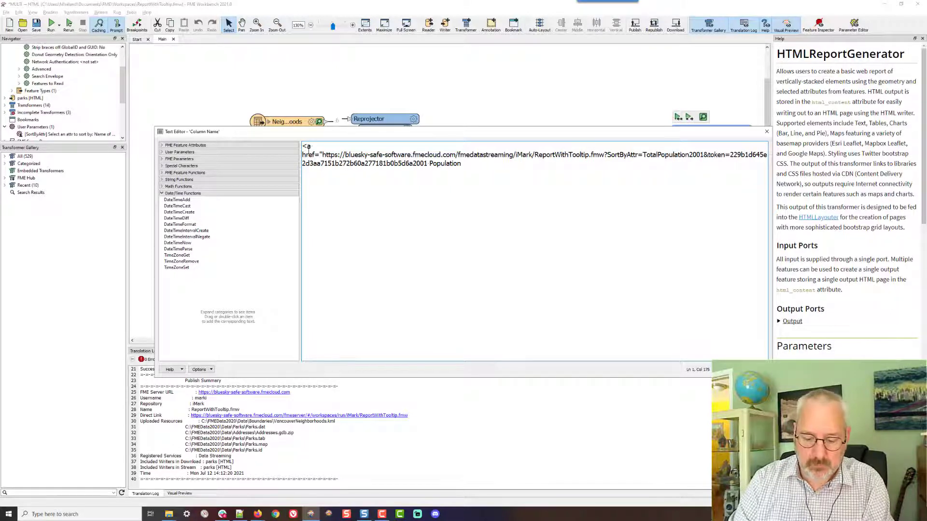
text(">)
text(</a>)
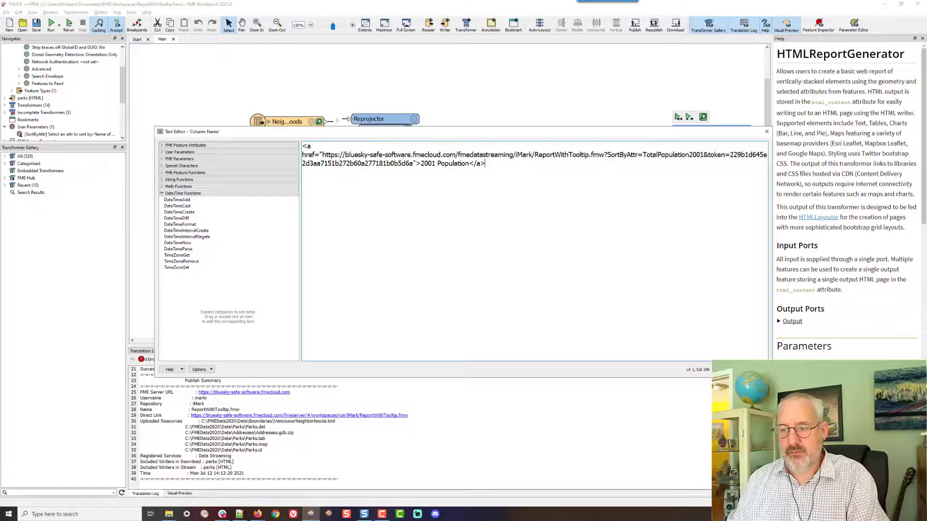
click(728, 370)
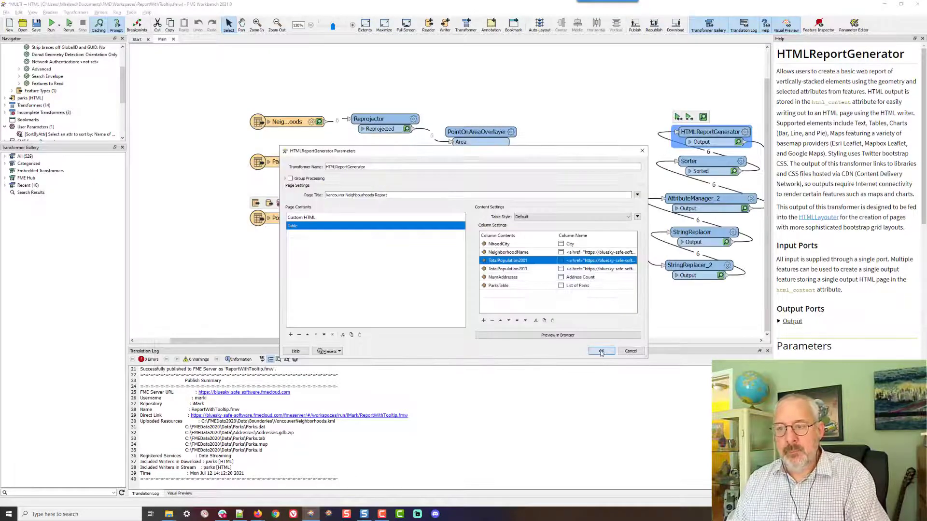
click(601, 352)
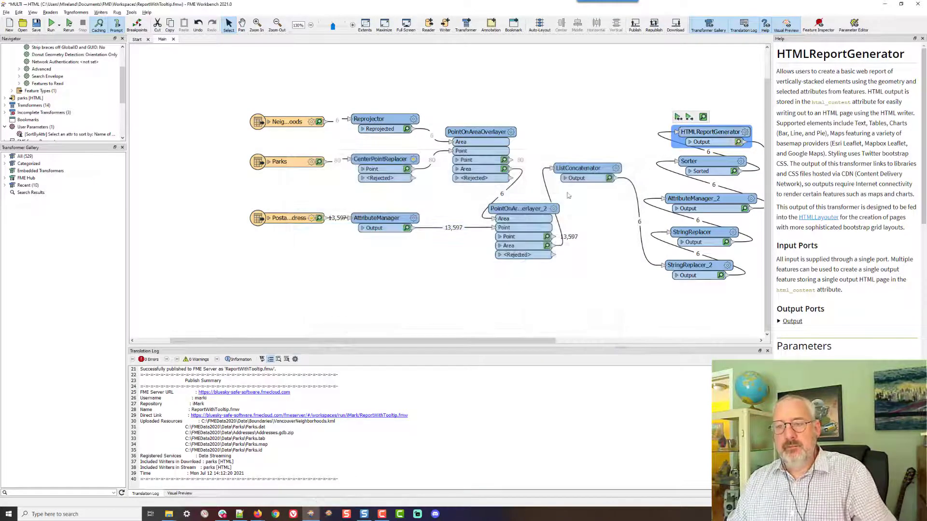
Run the workspace and reload the local parks.html report in the browser
click(50, 24)
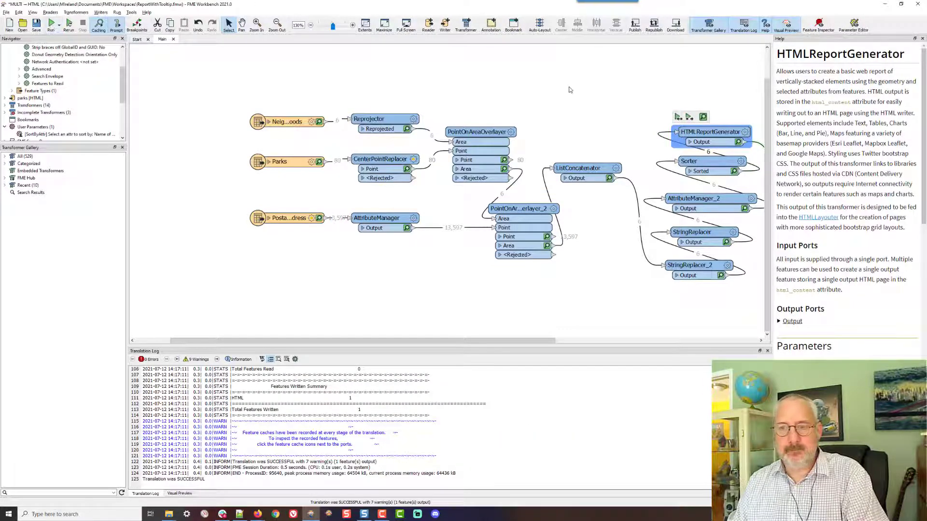
key(alt+Tab)
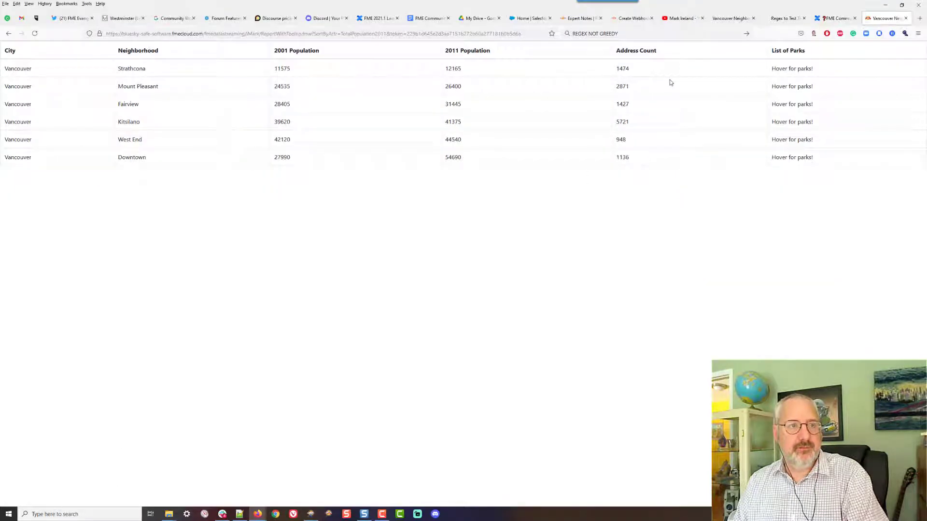
click(730, 19)
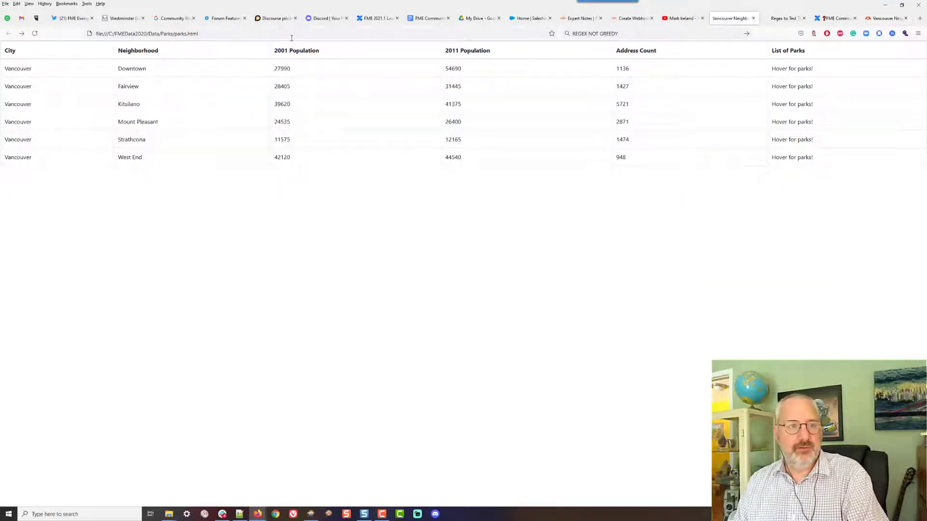
click(35, 33)
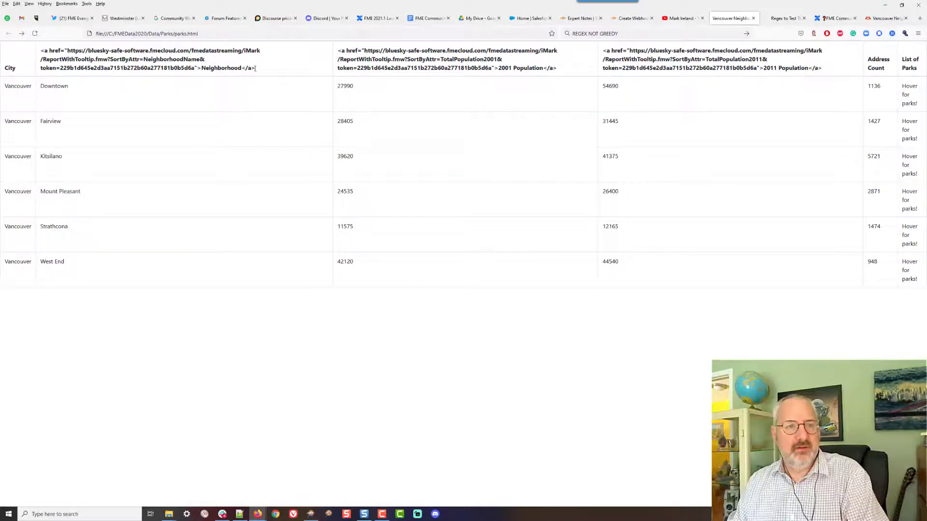
Inspect the HTML source of the Neighborhood column heading in the local report
drag(255, 68, 37, 50)
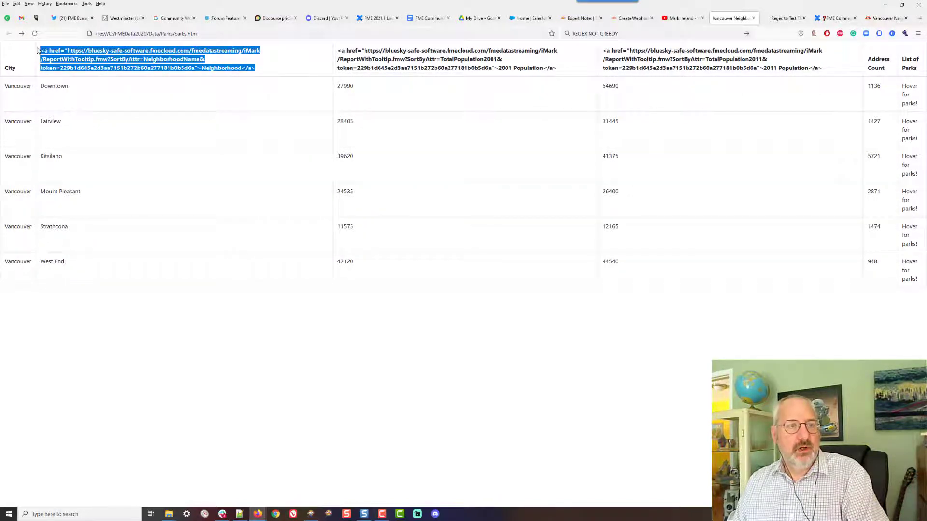
click(273, 63)
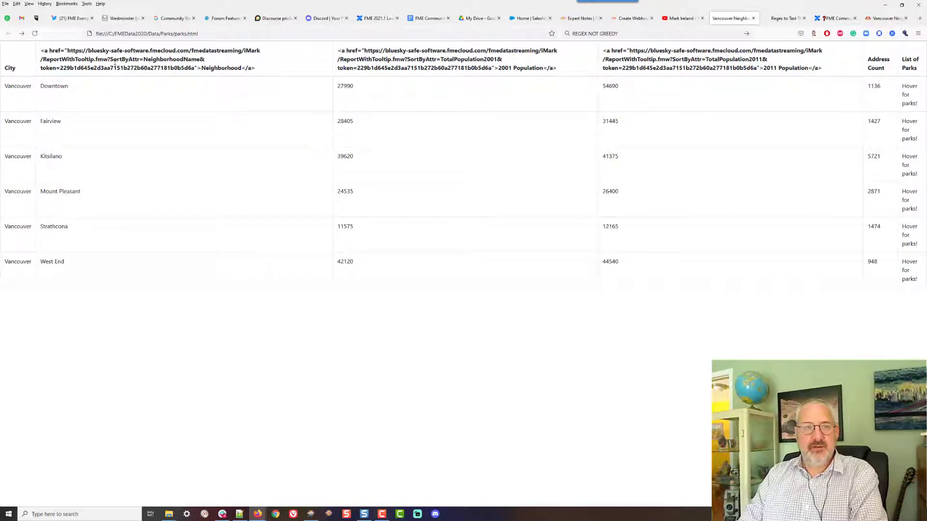
triple_click(68, 50)
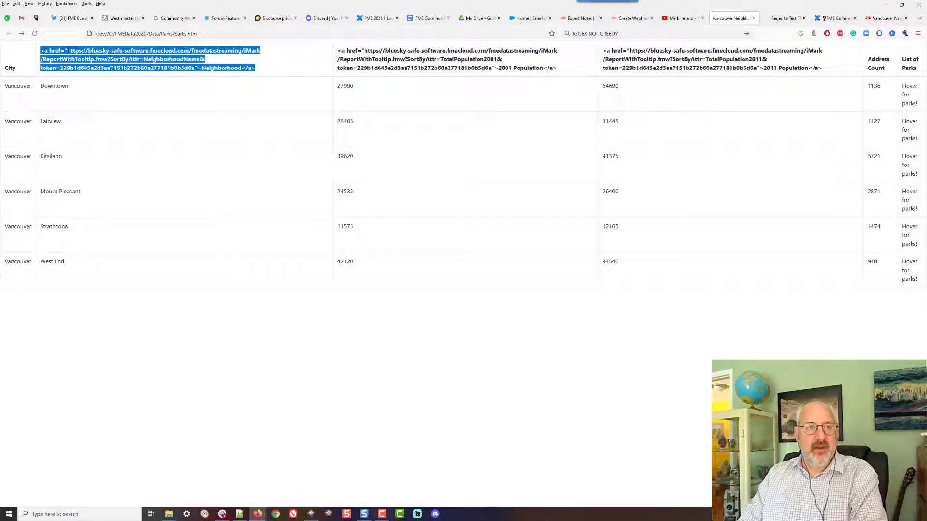
right_click(84, 48)
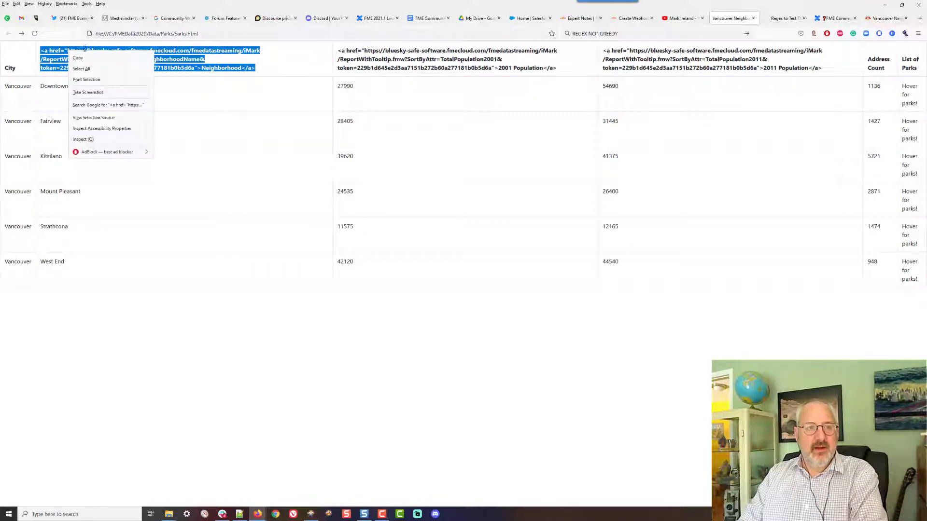
click(109, 118)
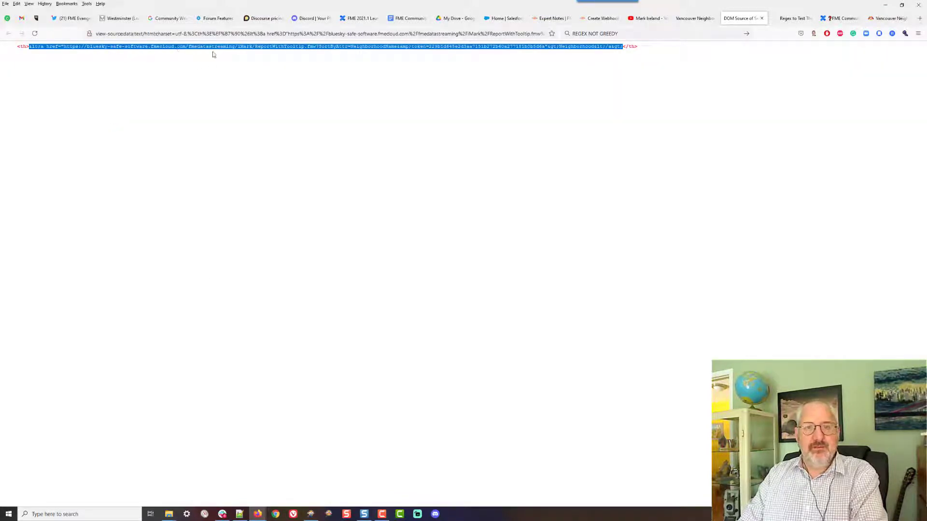
click(394, 53)
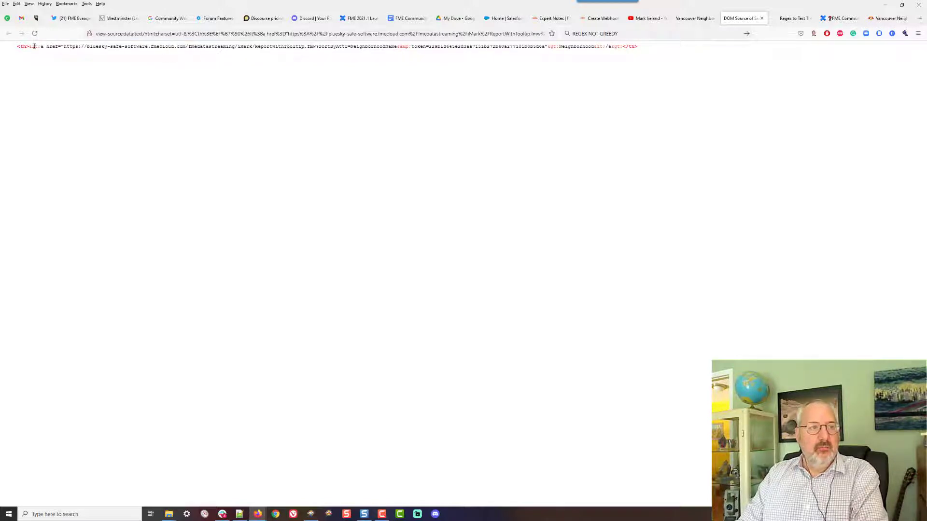
Examine the escaped entities around the link in the Neighborhood heading's HTML source
drag(29, 47, 39, 46)
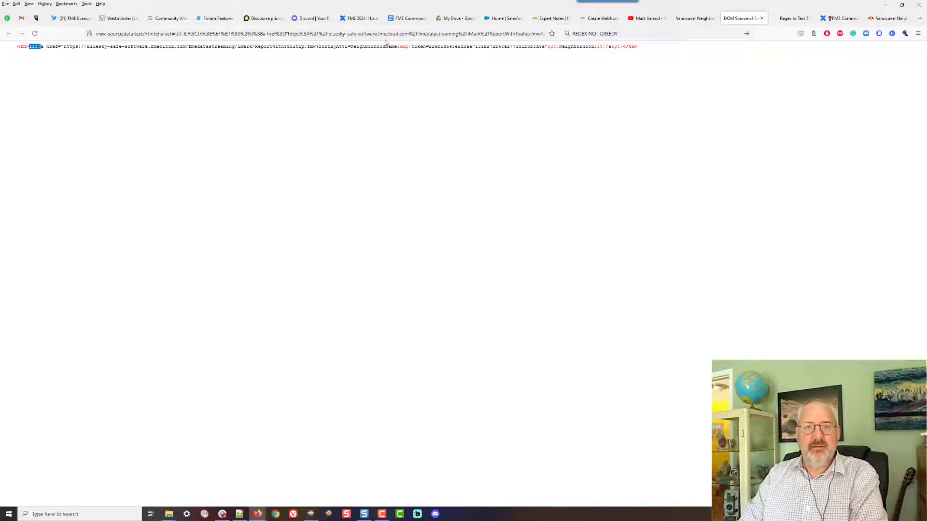
drag(398, 46, 412, 46)
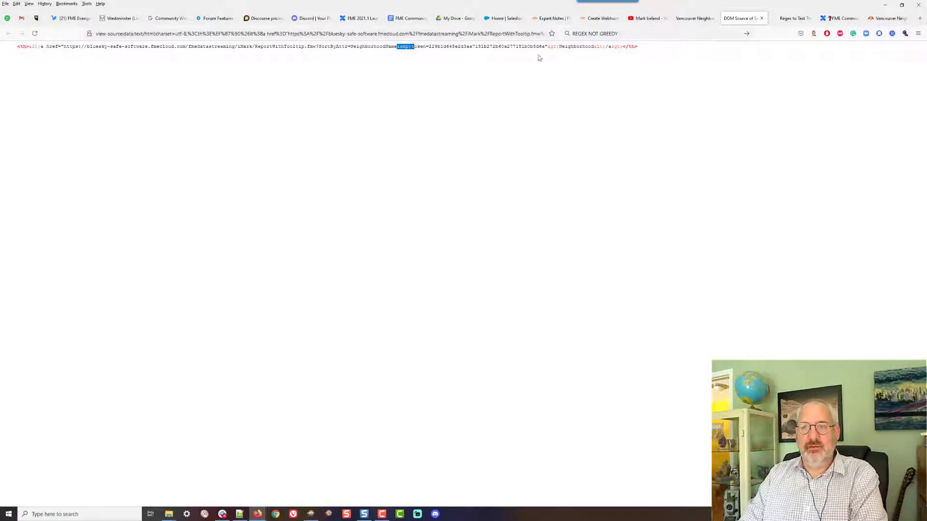
drag(548, 47, 620, 46)
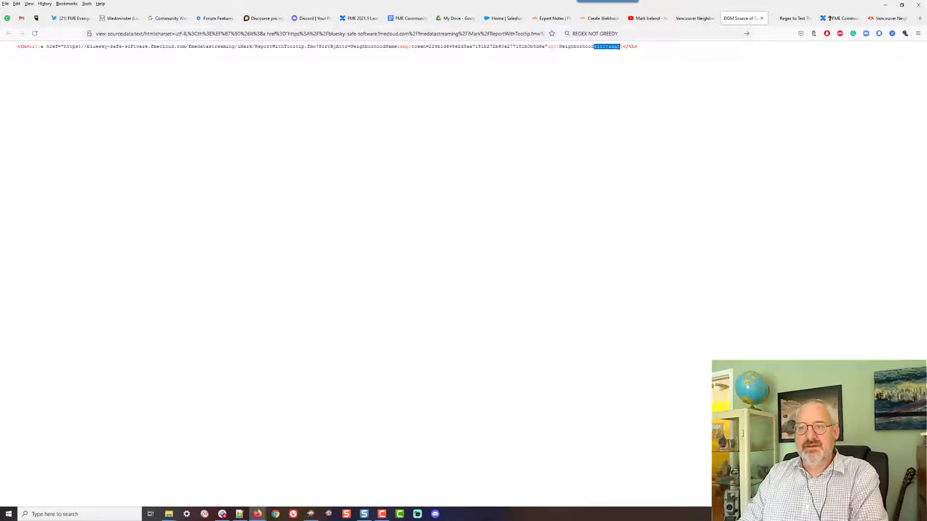
click(537, 91)
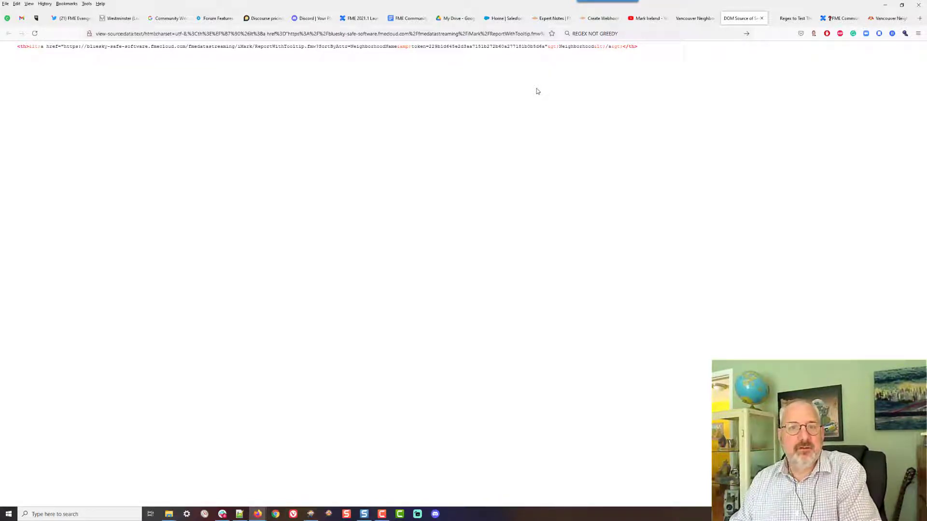
key(alt+Tab)
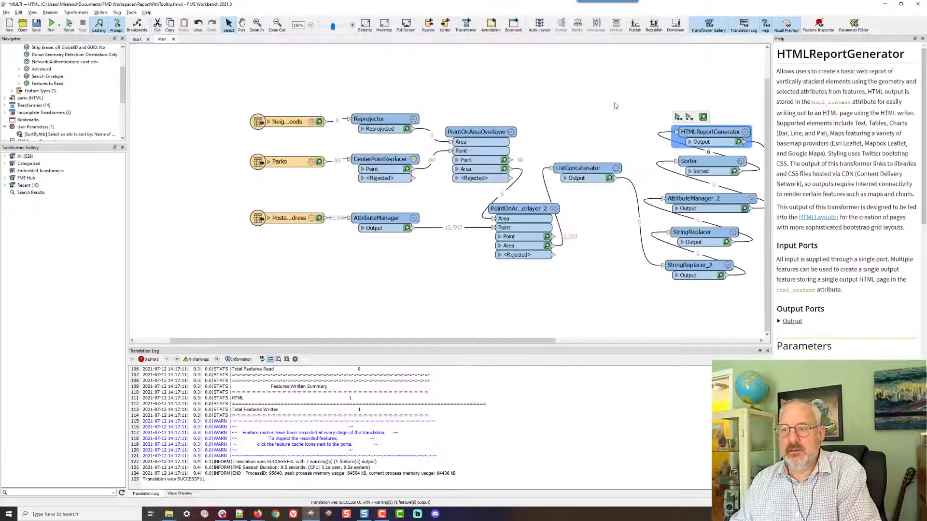
Route the HTMLReportGenerator output through the StringReplacer_3 to StringReplacer_5 chain into the HTML writer and reposition that chain
drag(502, 344, 656, 344)
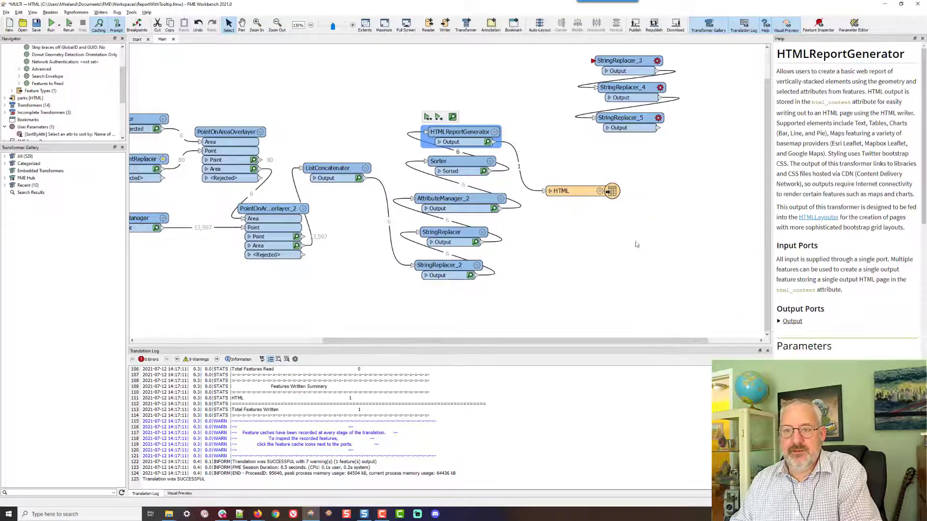
click(662, 174)
drag(679, 169, 772, 146)
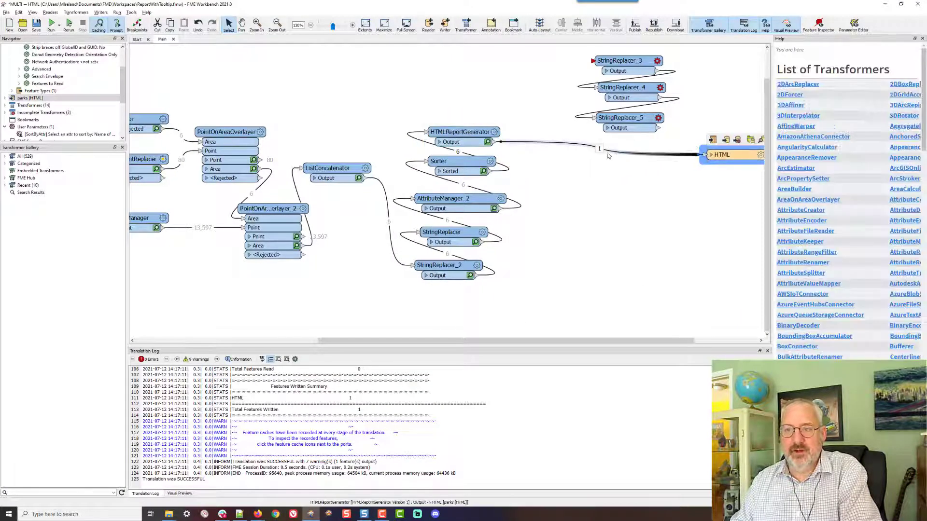
drag(649, 156, 591, 61)
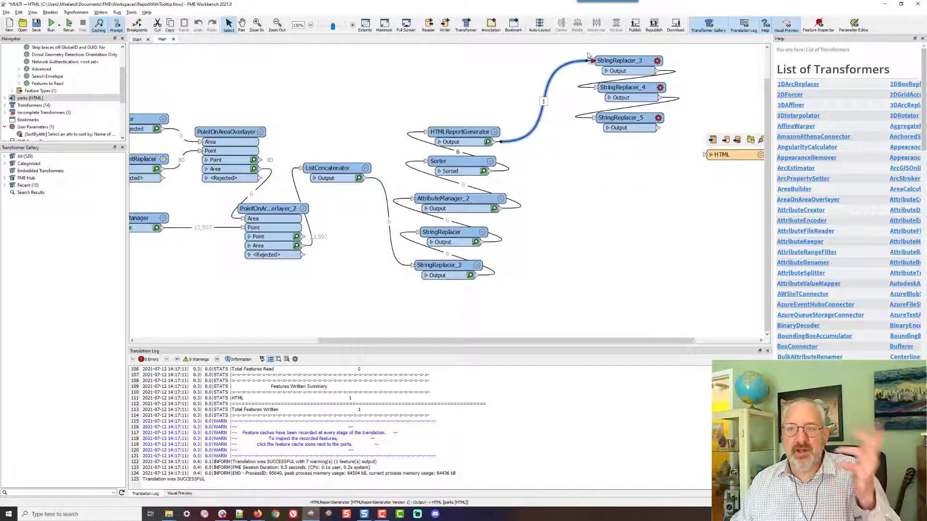
drag(657, 128, 706, 154)
drag(683, 48, 572, 136)
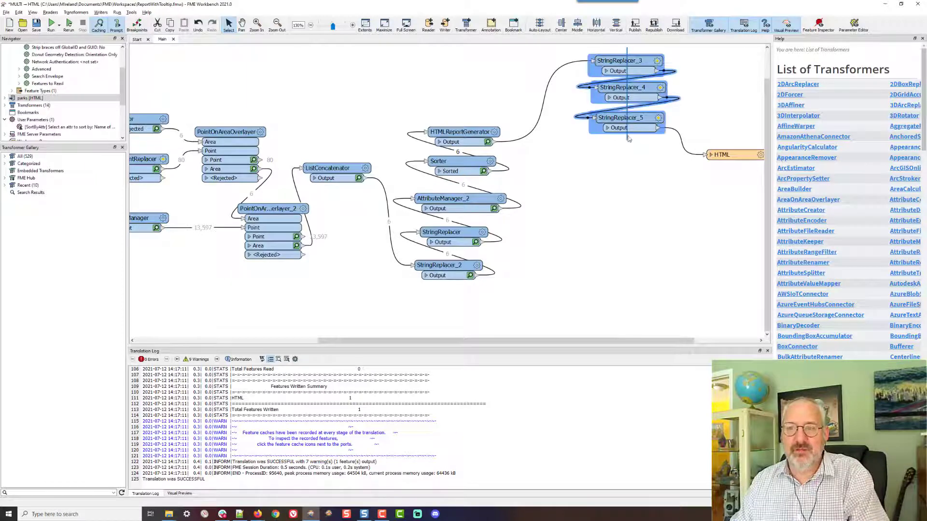
drag(629, 116, 588, 197)
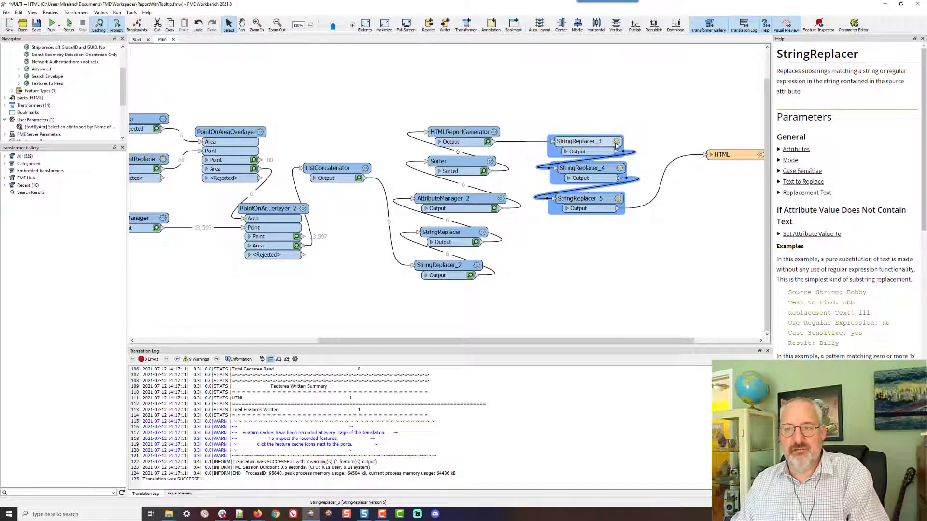
Review StringReplacer_3's Text to Replace regular expression in the Regular Expression Editor
double_click(579, 141)
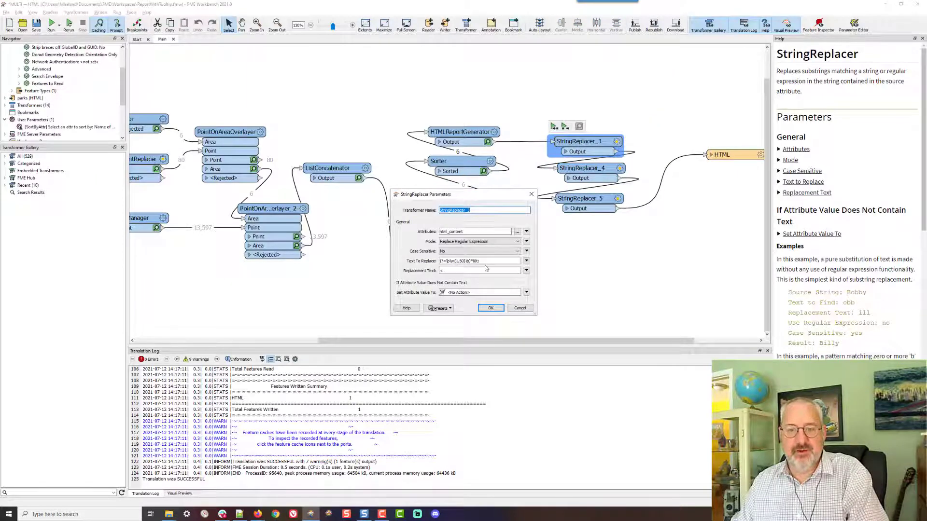
click(526, 262)
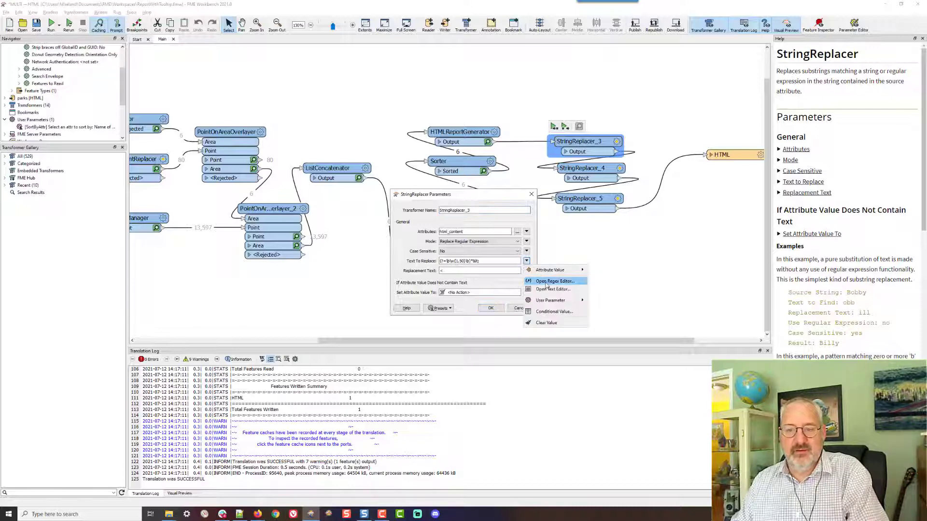
click(541, 276)
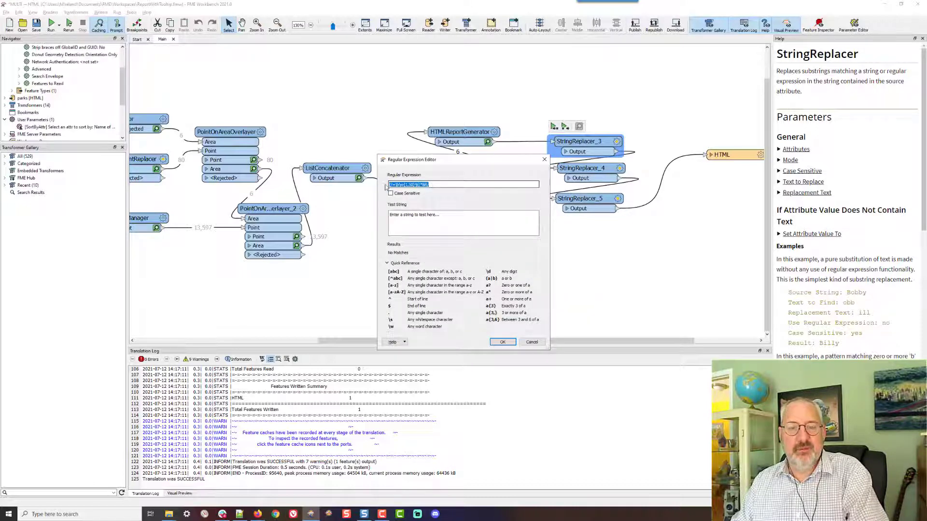
click(433, 184)
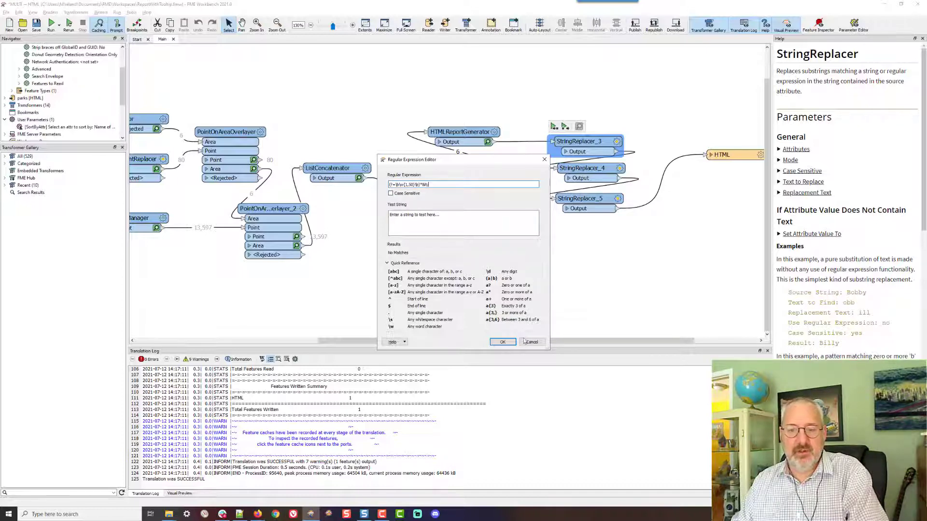
click(502, 342)
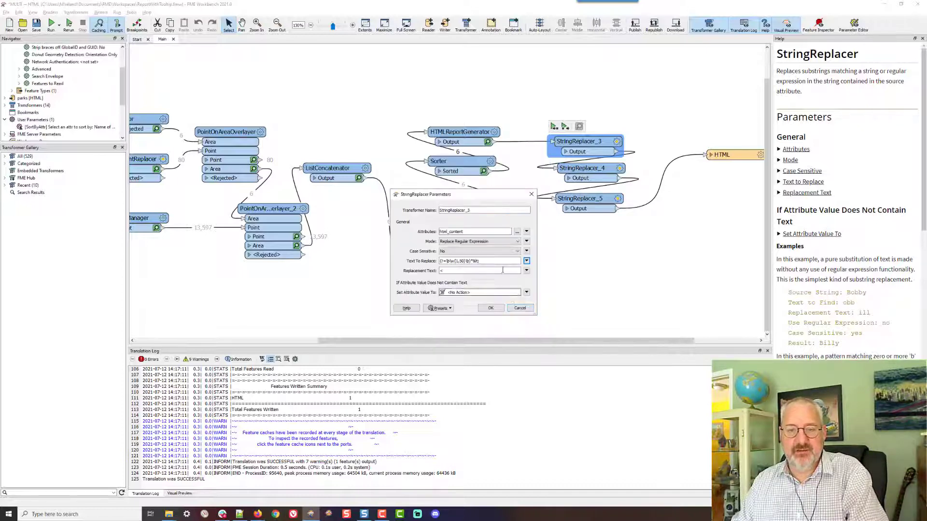
click(490, 308)
Duplicate StringReplacer_5 as StringReplacer_6 and connect it between StringReplacer_5 and the HTML writer
click(598, 200)
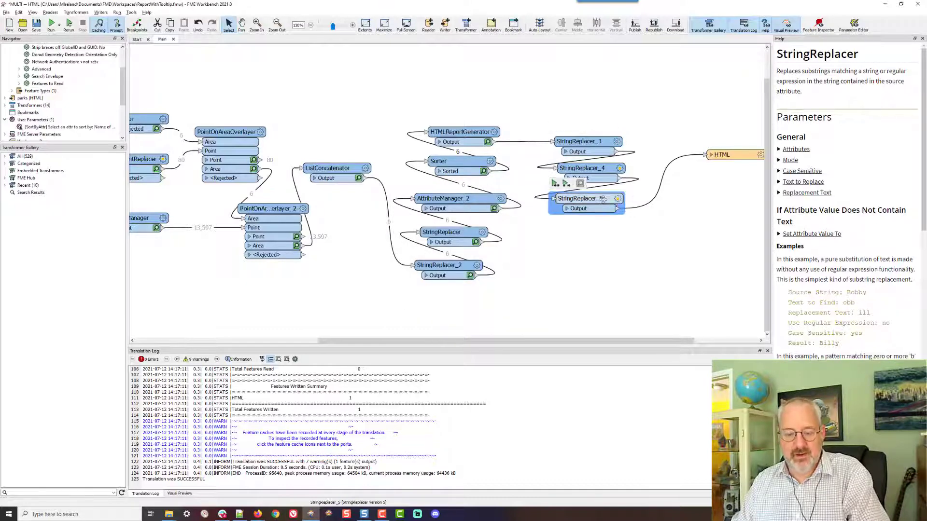
key(ctrl+d)
drag(590, 206, 584, 227)
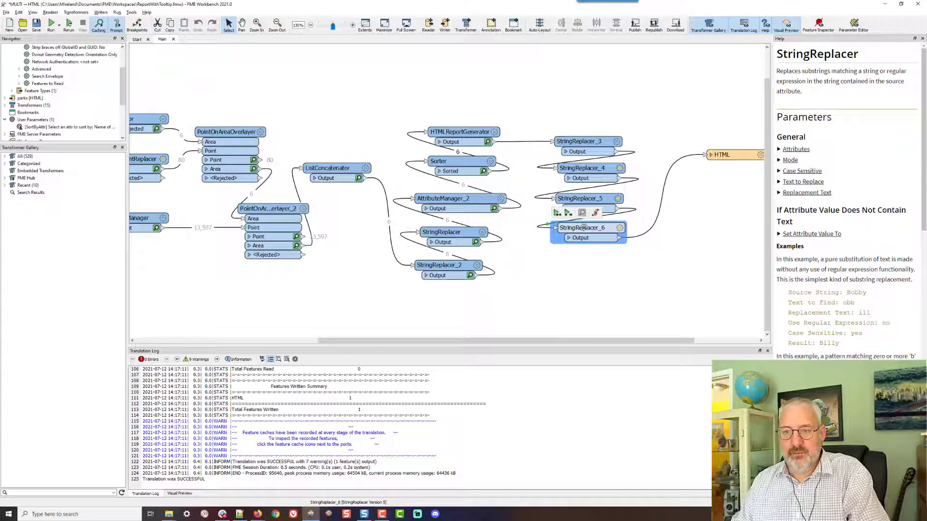
click(618, 198)
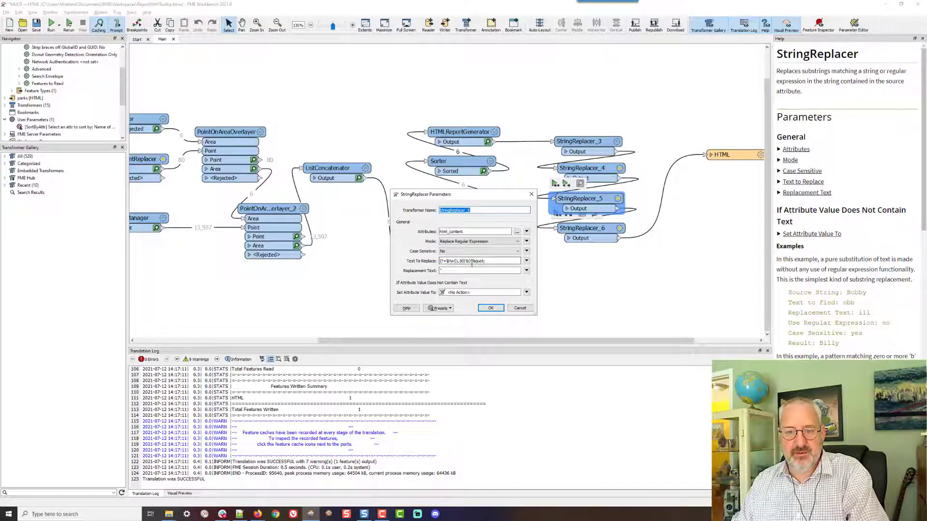
click(488, 309)
Set StringReplacer_6 to match &amp; in its regular expression and replace it with &
click(619, 228)
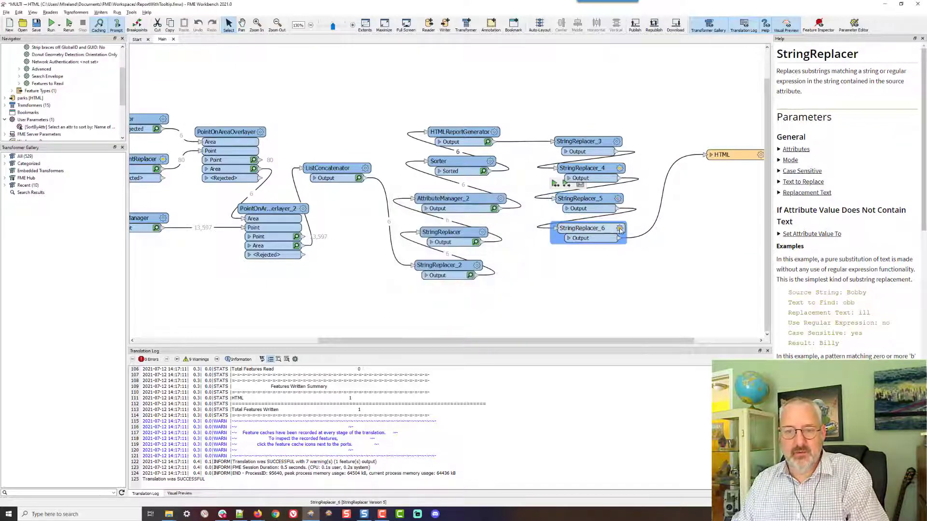
triple_click(475, 262)
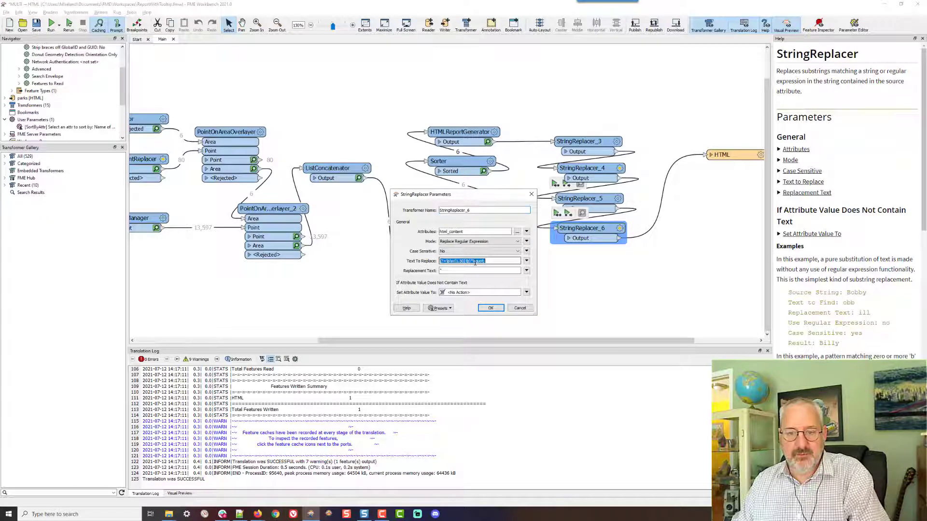
drag(475, 262, 485, 261)
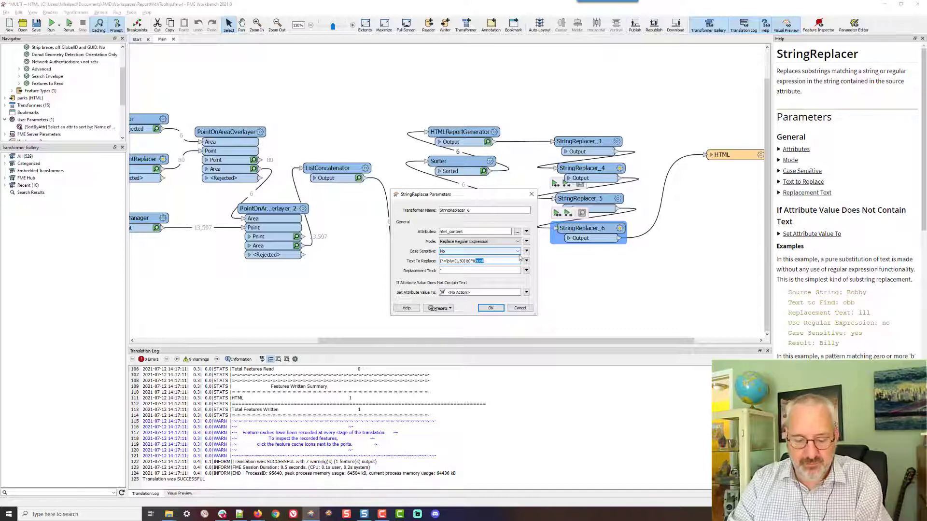
text(amp;)
click(447, 270)
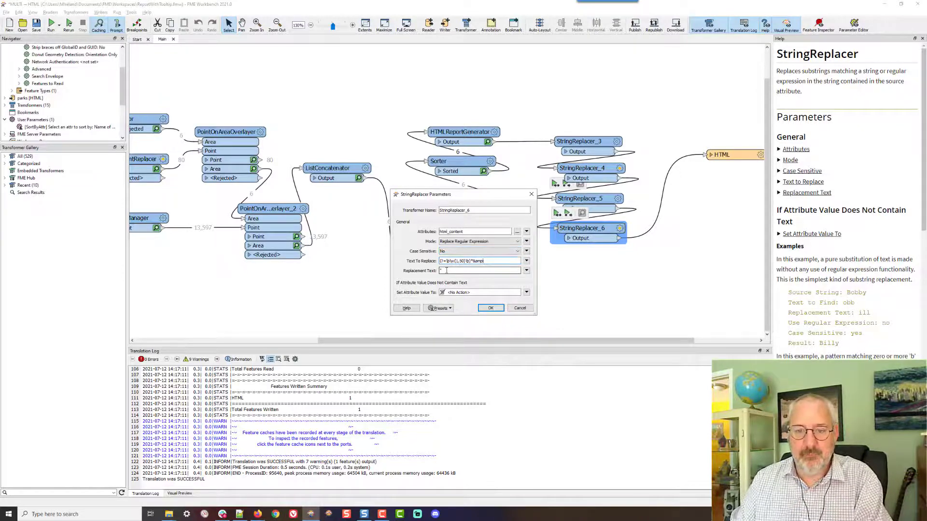
text(&)
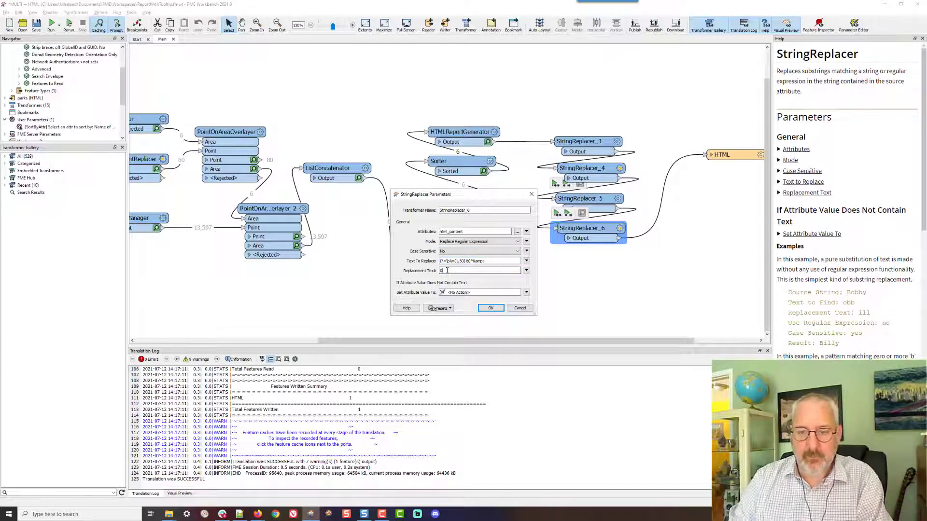
click(491, 308)
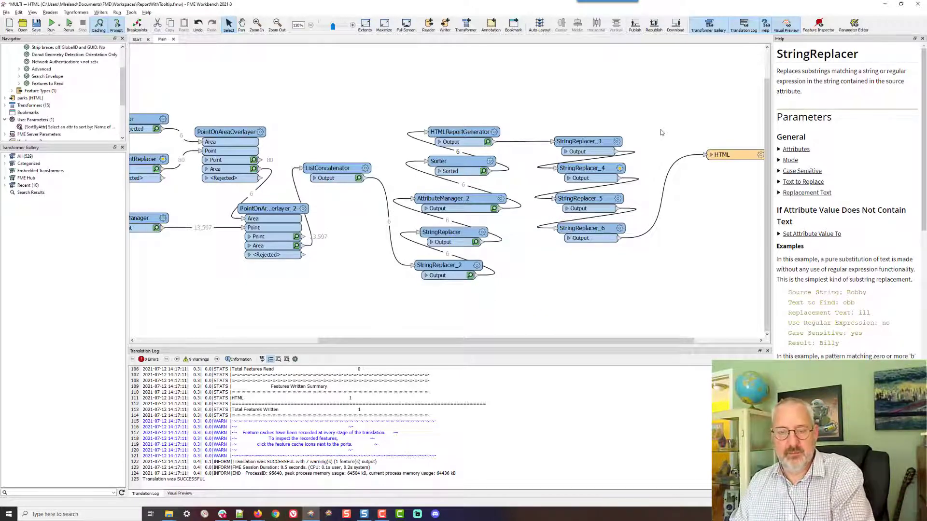
Run the workspace and reload the local parks.html report in the browser
key(F5)
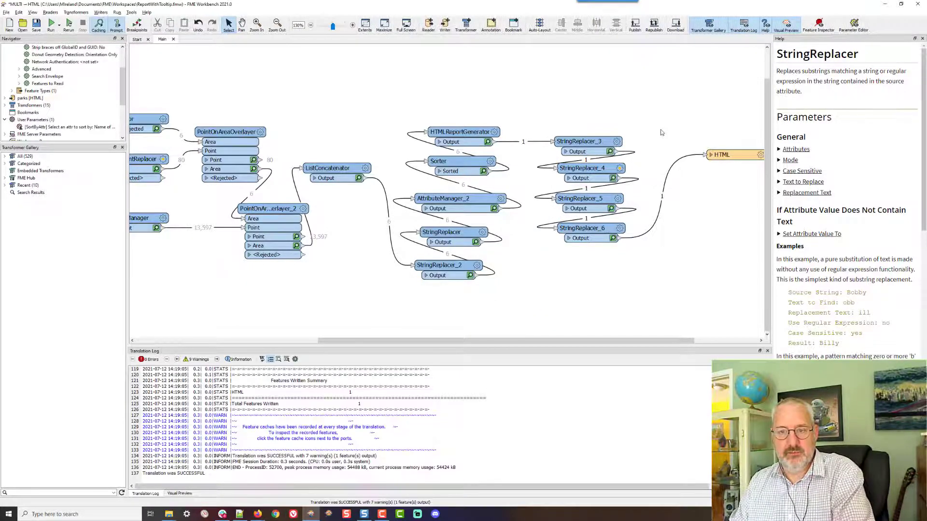
key(alt+Tab)
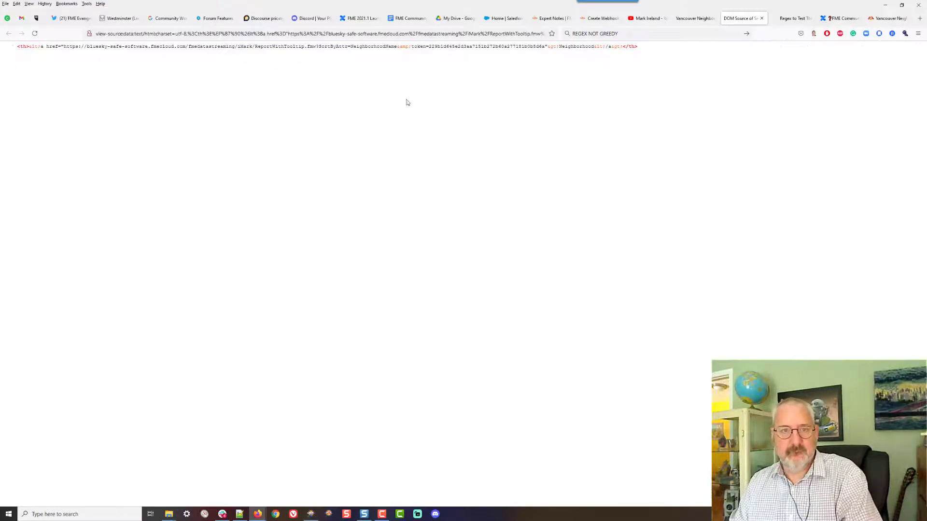
click(698, 20)
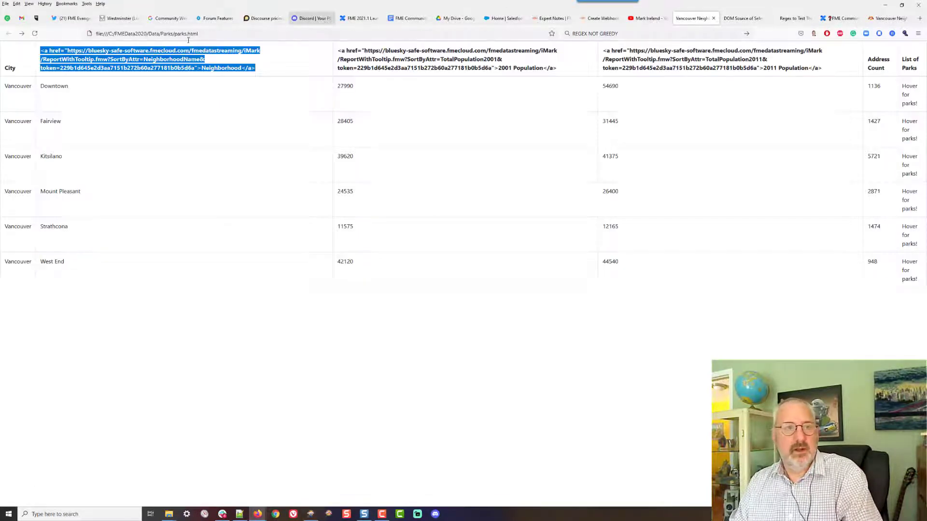
click(35, 34)
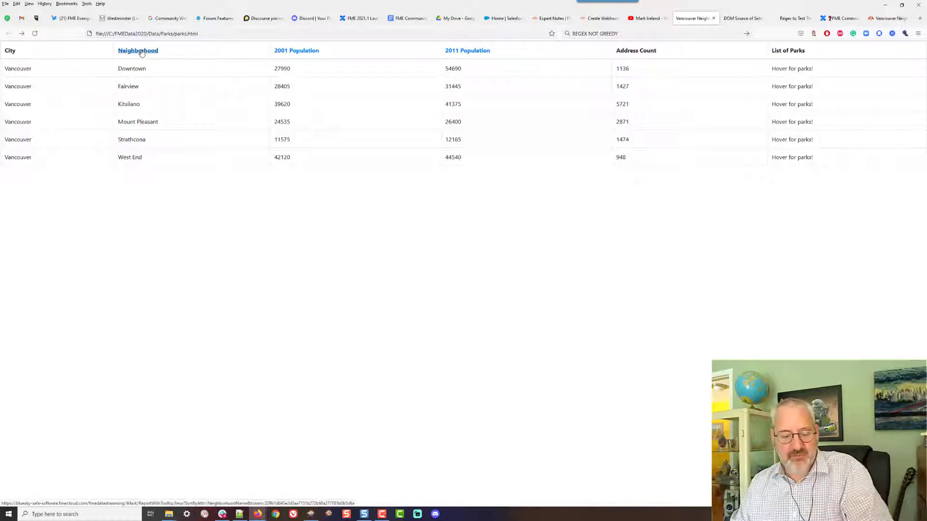
Save the workspace and republish it to FME Server
key(alt+Tab)
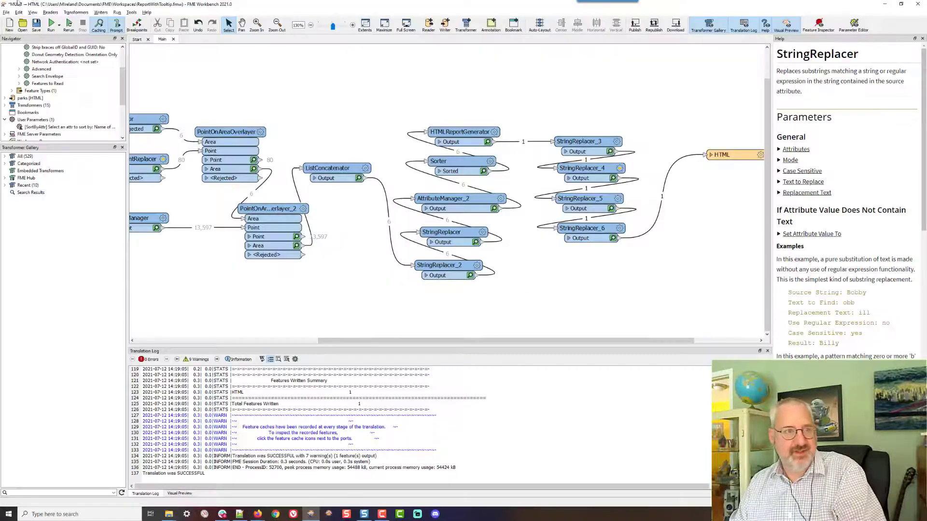
click(36, 24)
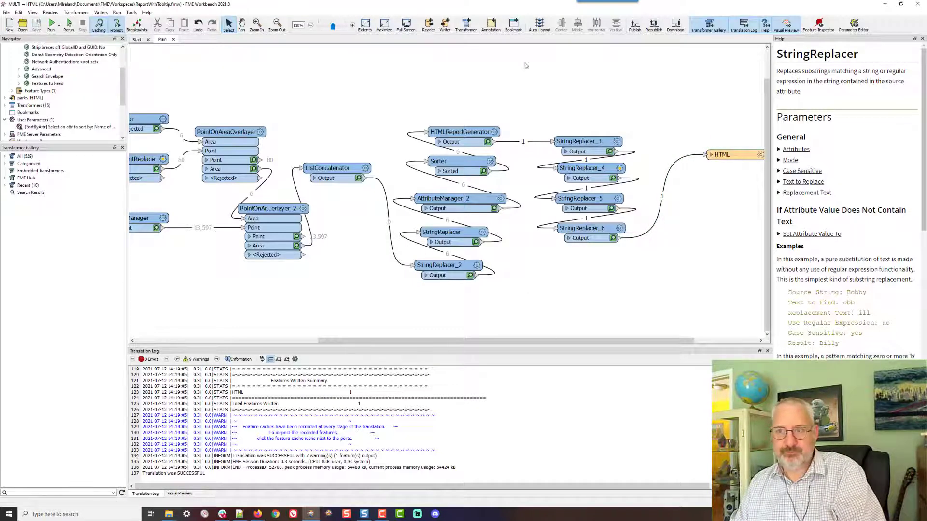
click(657, 28)
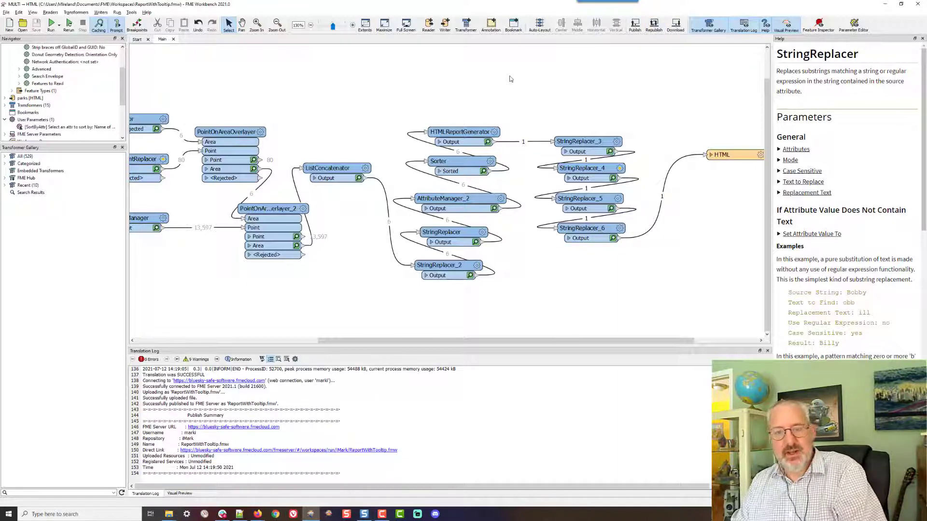
Test the report's 2001 Population, 2011 Population and Neighborhood heading links to re-sort it
key(alt+Tab)
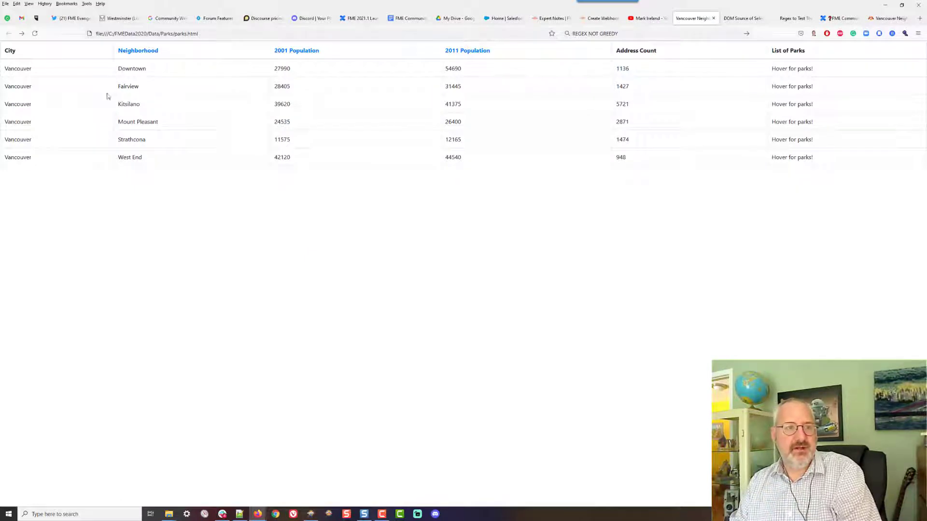
click(299, 54)
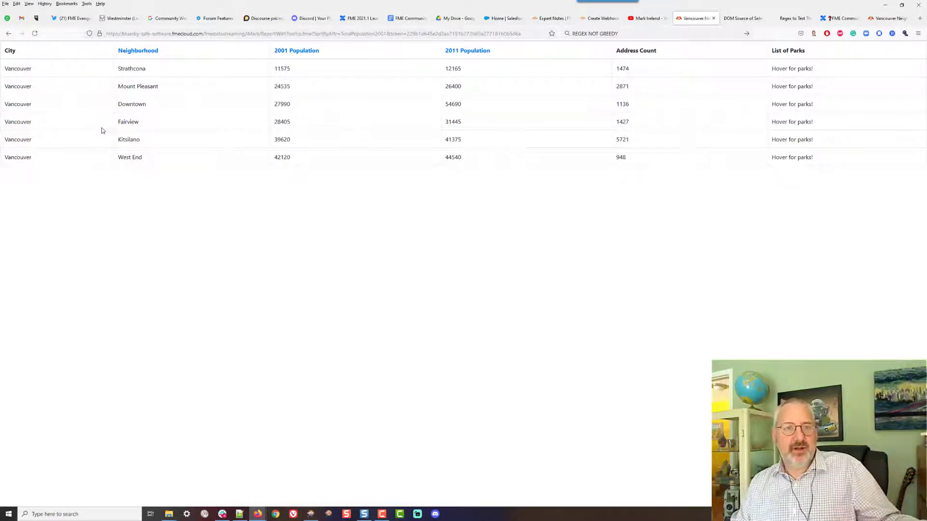
click(481, 54)
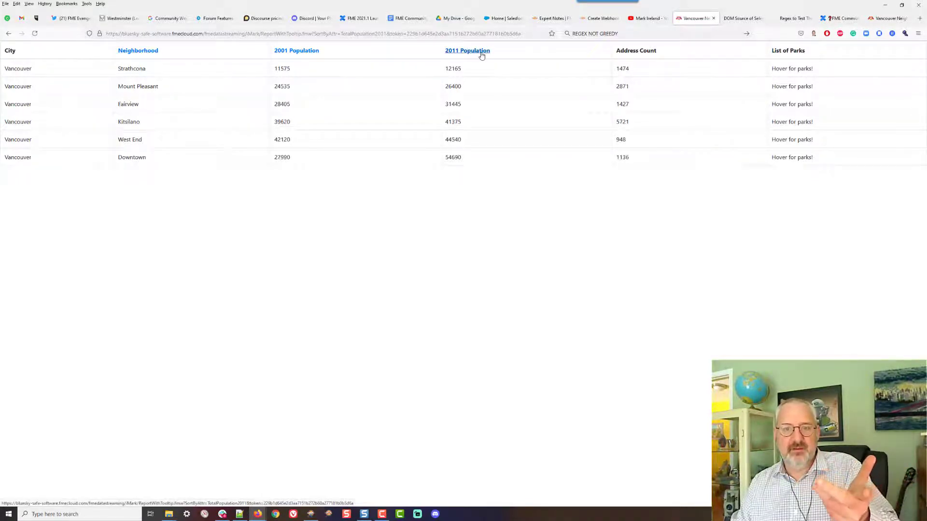
click(134, 56)
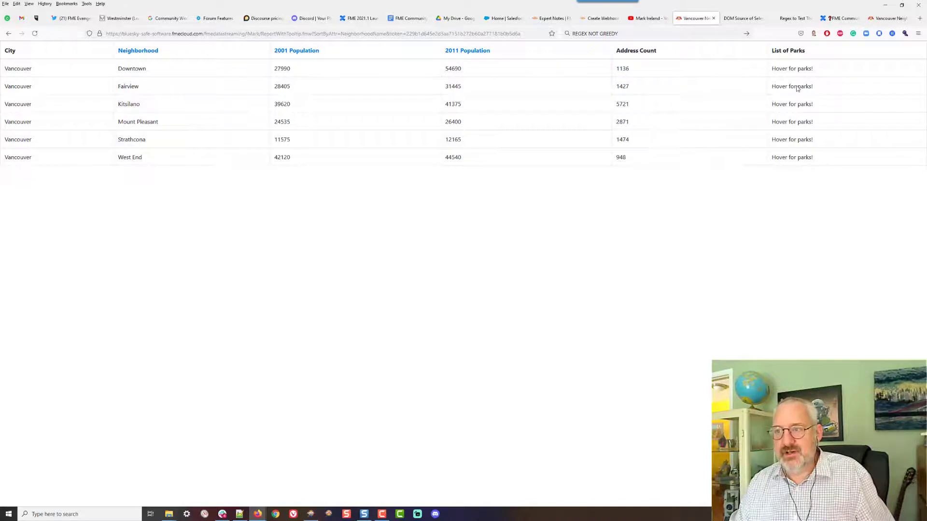
Test the 2001 Population heading link to re-sort the published report
mouse_move(804, 88)
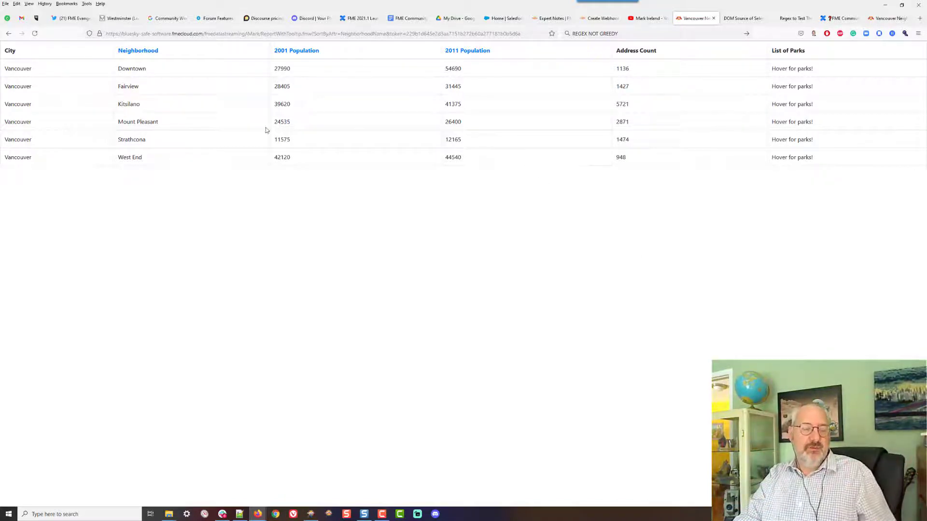
click(298, 55)
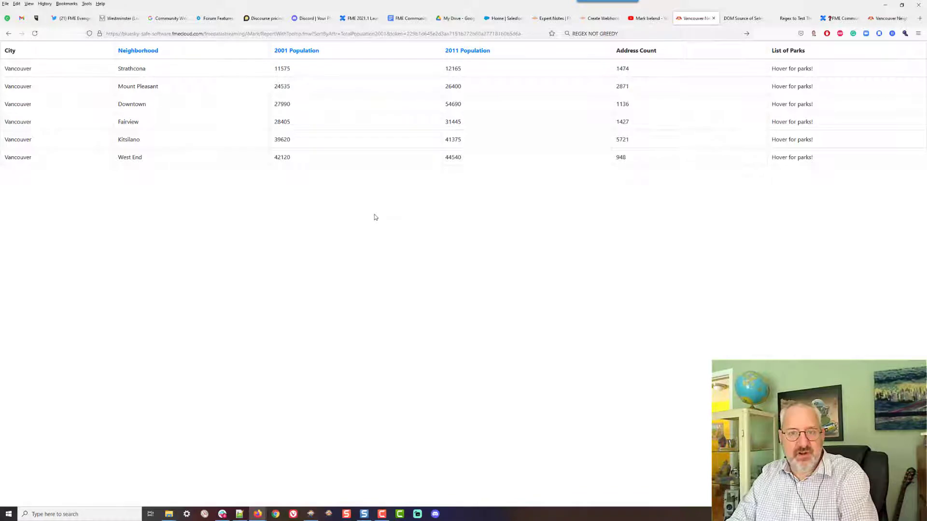
key(alt+Tab)
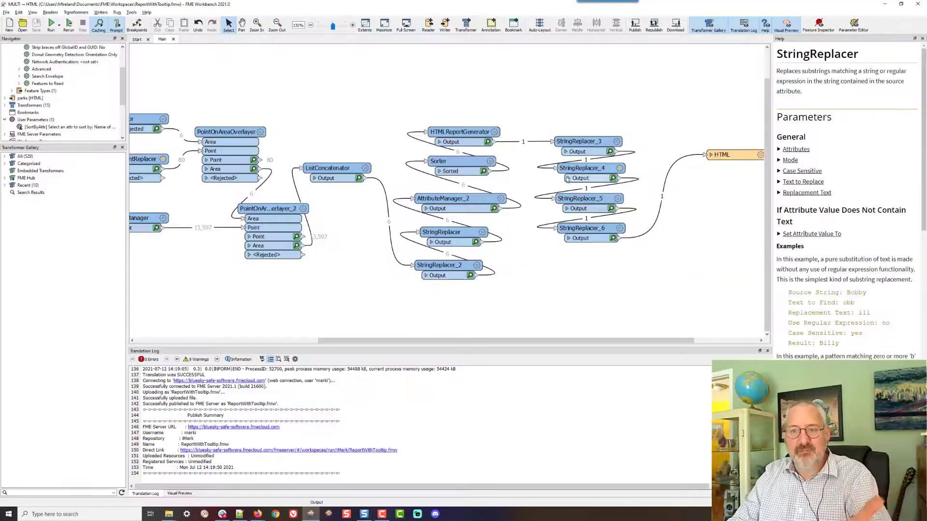
Open StringReplacer_4's parameters and close them without changes
drag(586, 111, 581, 272)
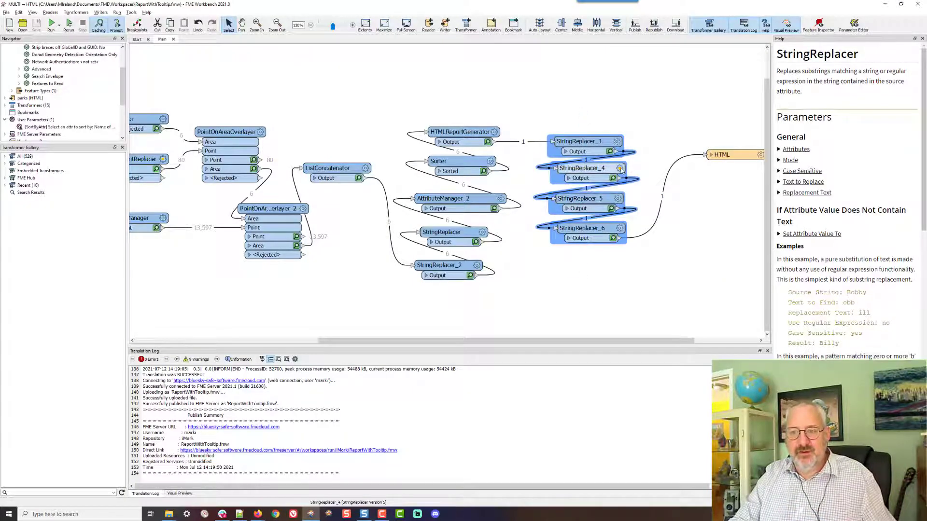
click(620, 168)
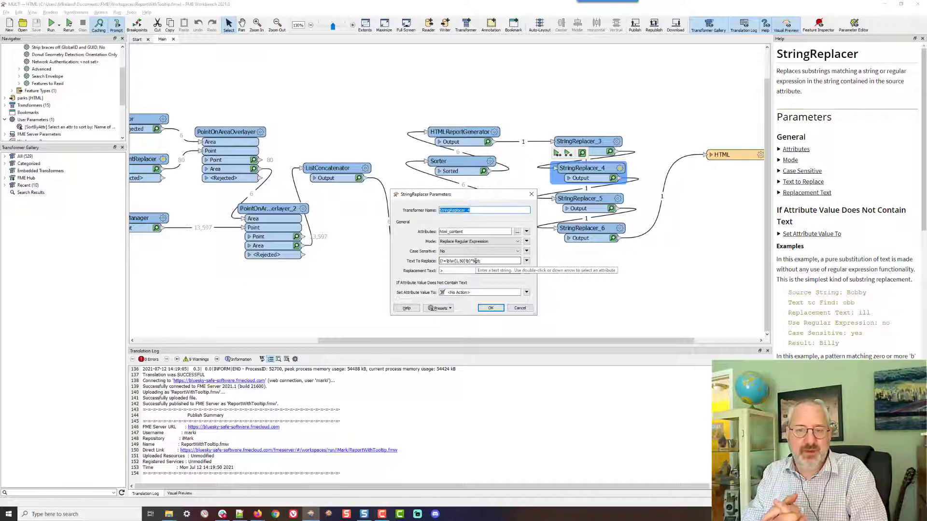
click(514, 309)
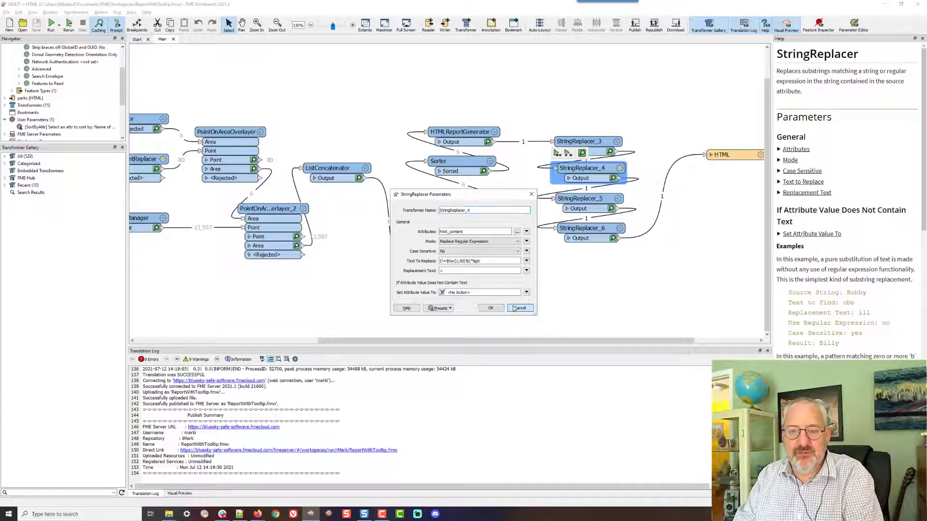
In HTMLReportGenerator's Table content, try renaming the List of Parks column heading to List of Parks & Rec
click(495, 133)
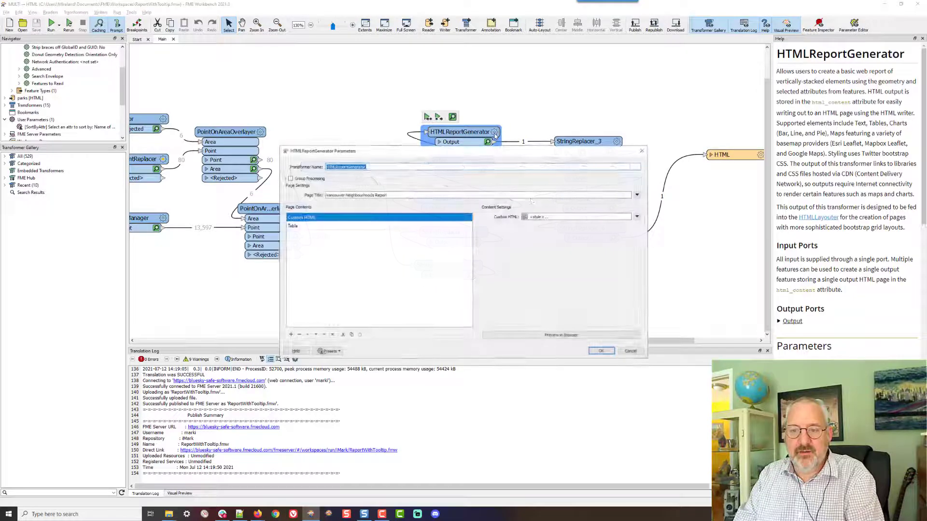
click(397, 230)
double_click(593, 285)
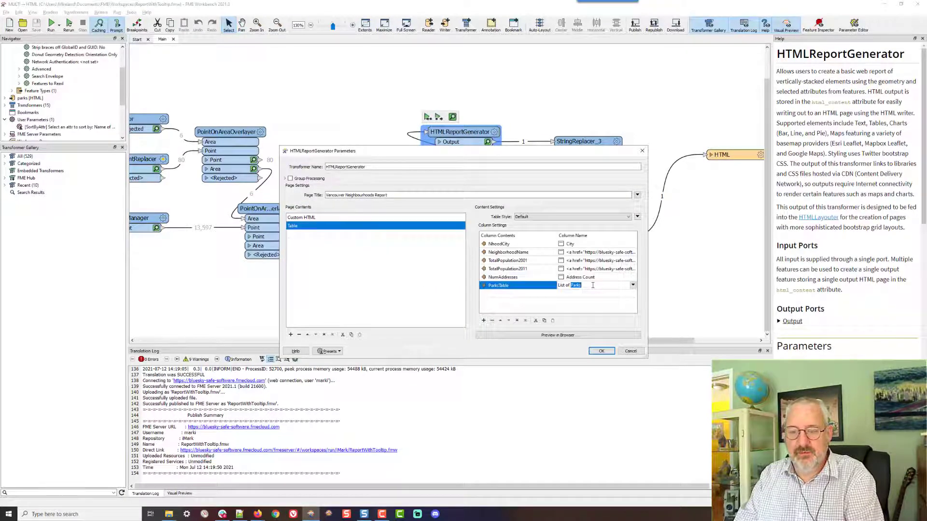
click(593, 285)
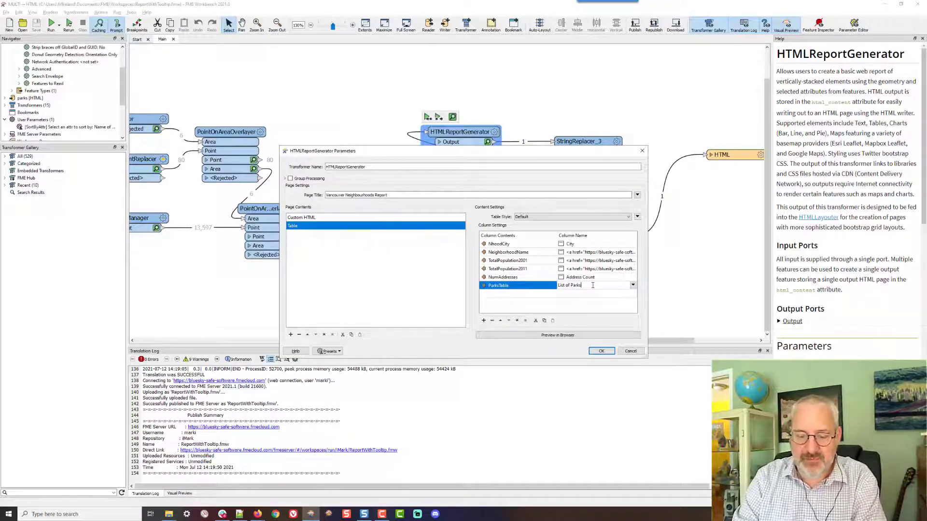
text(& Rec)
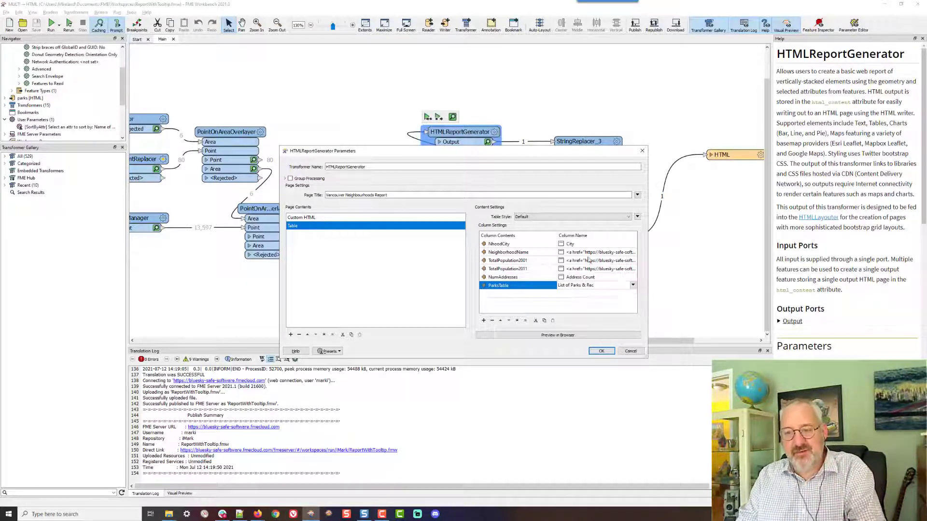
drag(582, 286, 611, 285)
key(BackSpace)
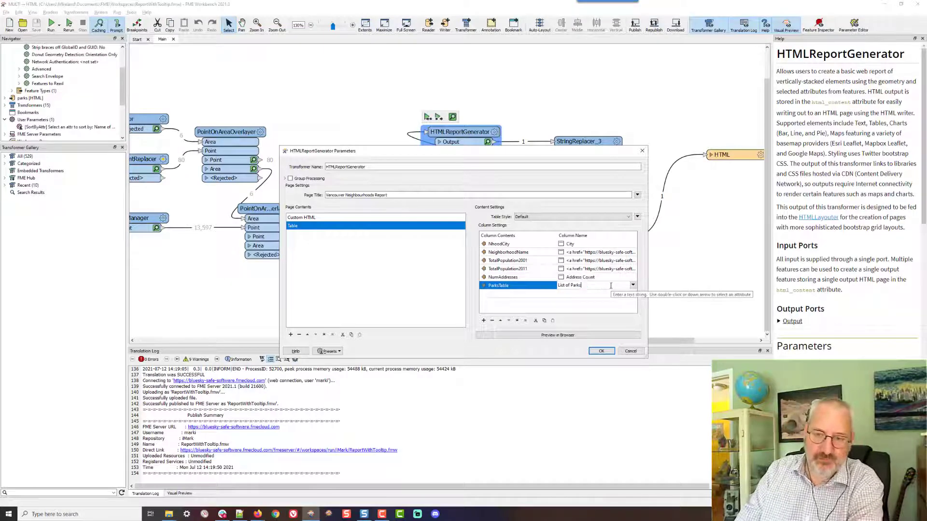
click(584, 308)
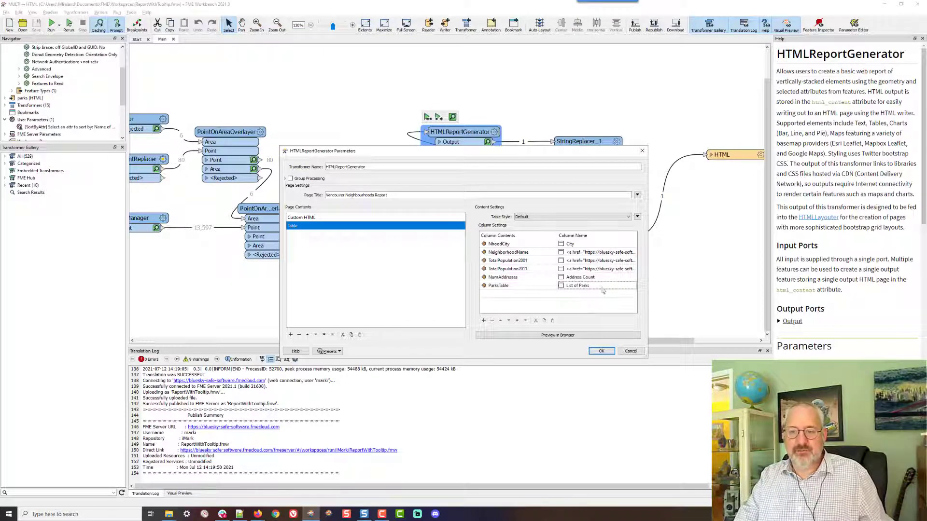
Copy the full link HTML of the 2011 Population column heading from its text editor
click(621, 268)
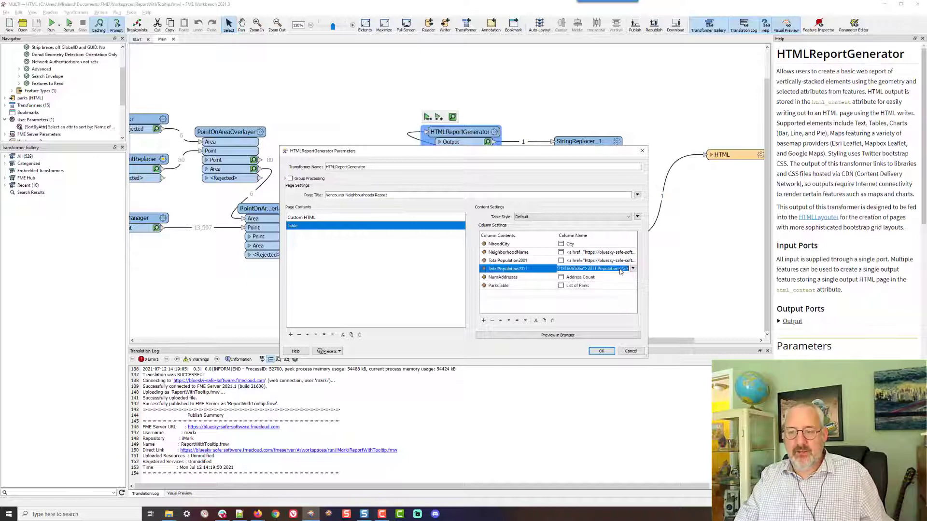
click(634, 269)
click(651, 288)
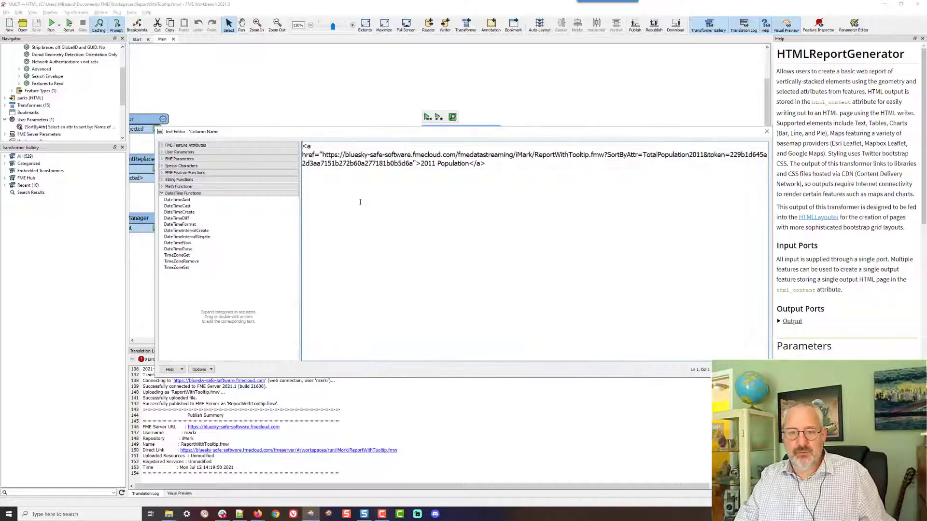
key(ctrl+a)
key(ctrl+c)
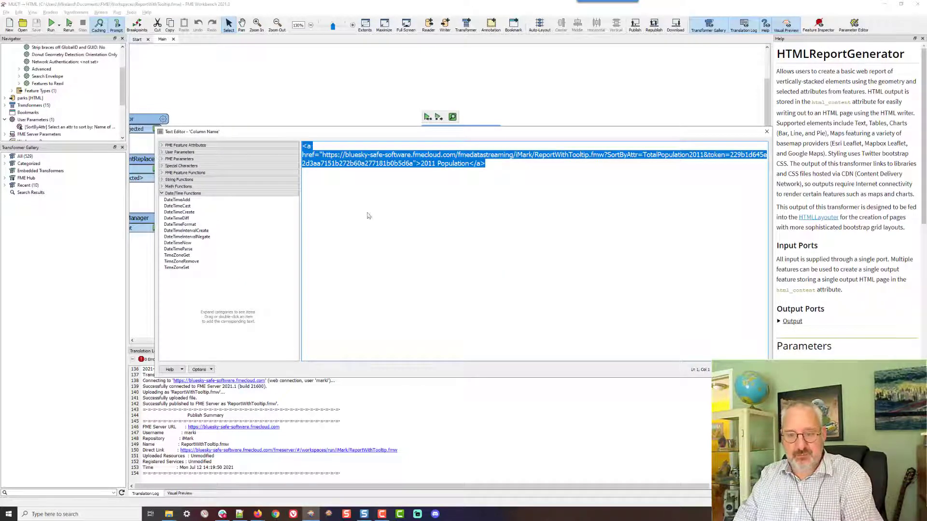
key(Escape)
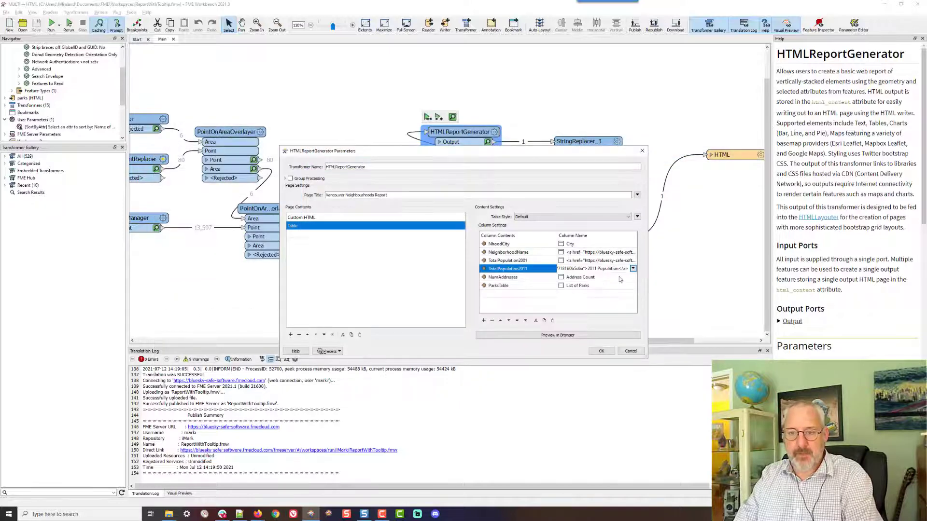
Paste the copied link, including its access token, into the NumAddresses column heading and set its link text to Address Count
click(620, 278)
click(633, 280)
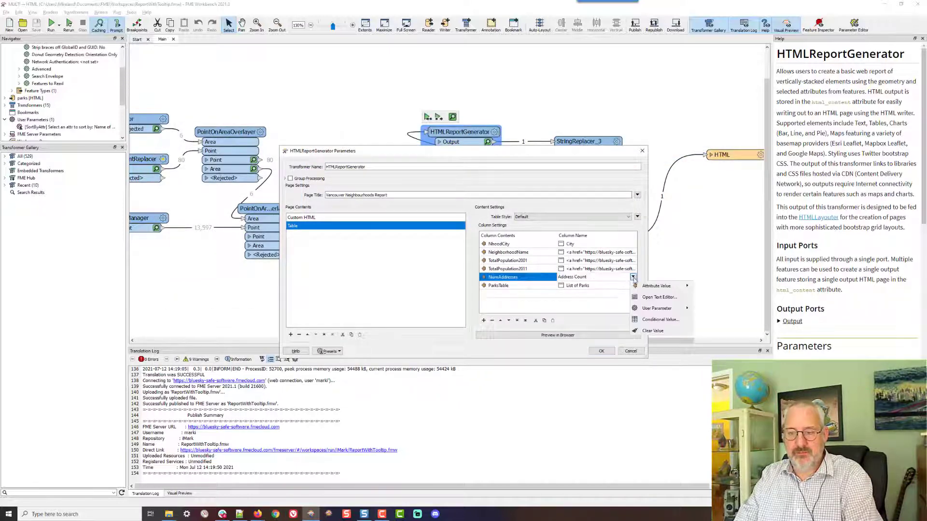
click(651, 297)
drag(303, 146, 347, 146)
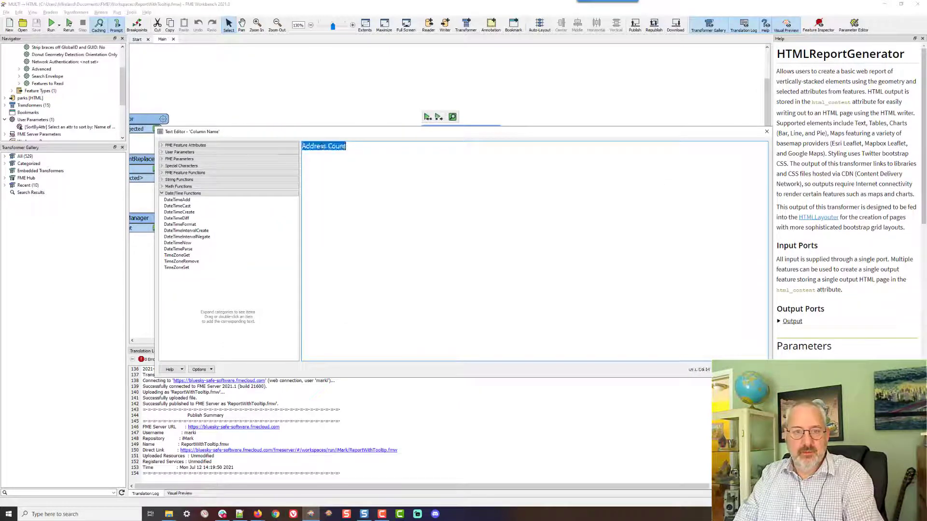
key(ctrl+v)
drag(421, 164, 484, 164)
text(Address Coun)
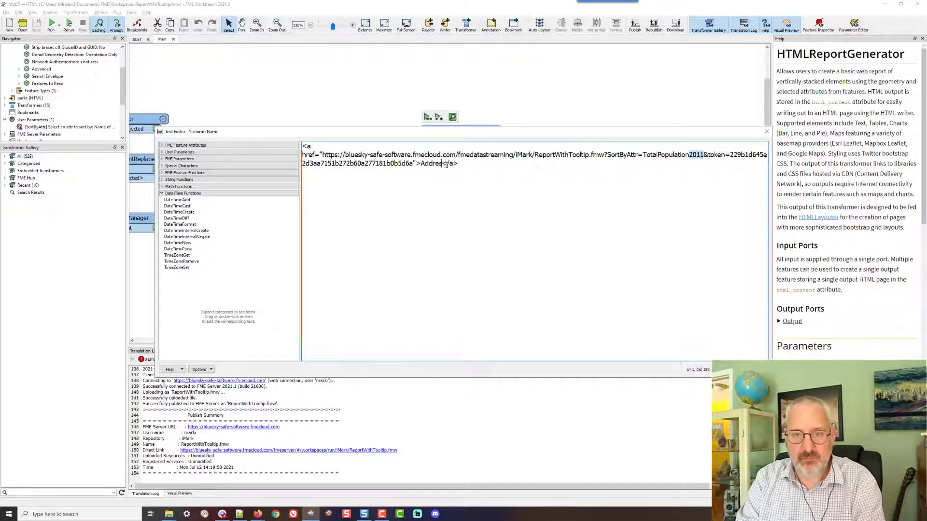
text(t)
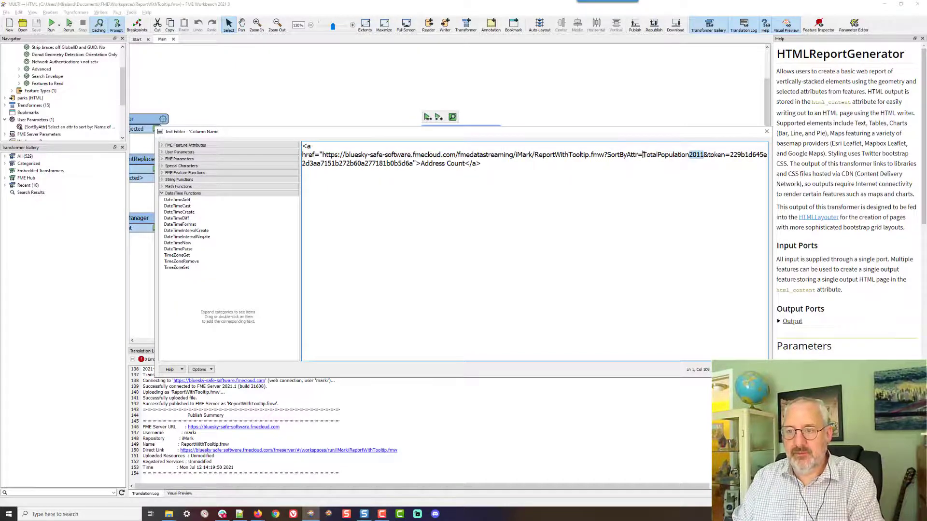
Change the link's SortByAttr value to NumAddresses and apply the column and report generator settings
drag(643, 155, 704, 155)
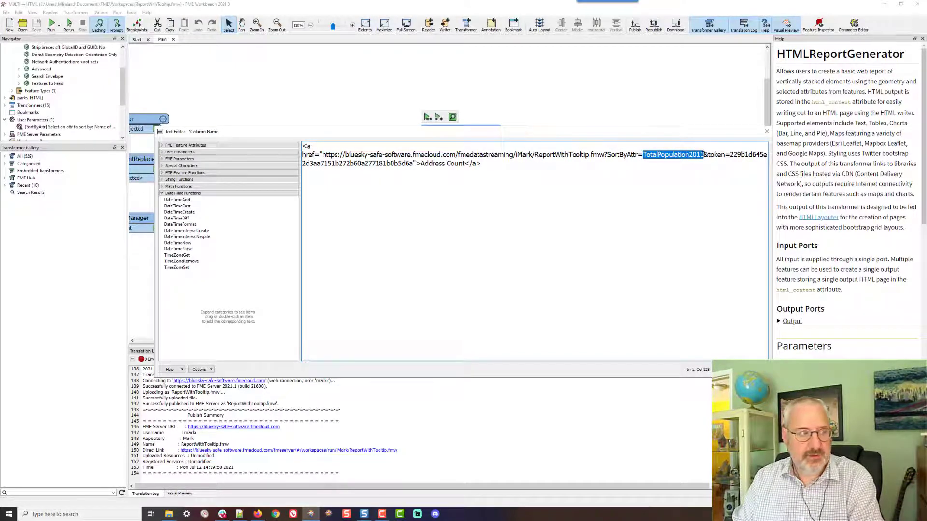
text(Address)
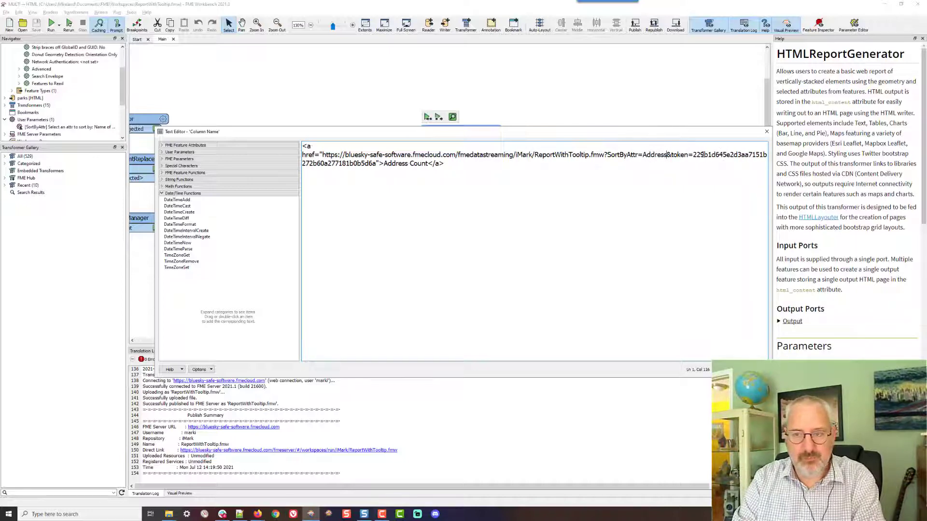
text(es)
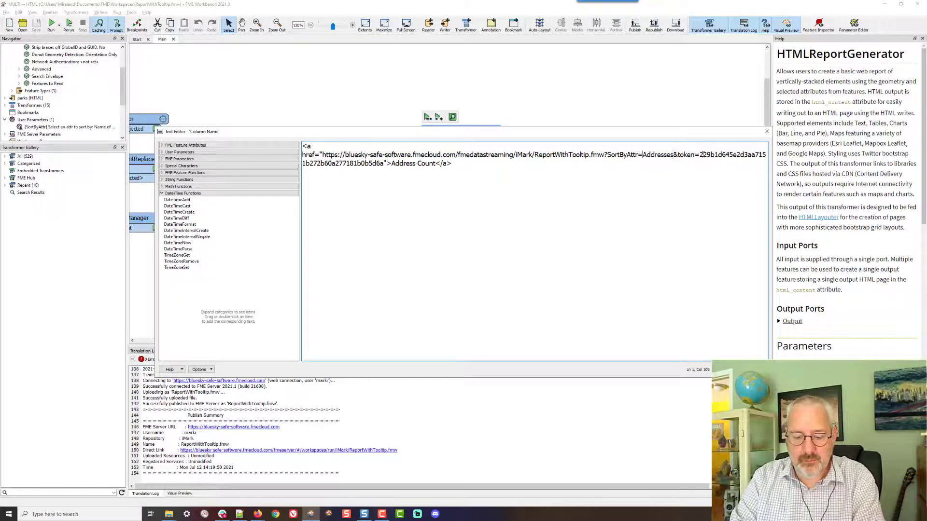
text(Num)
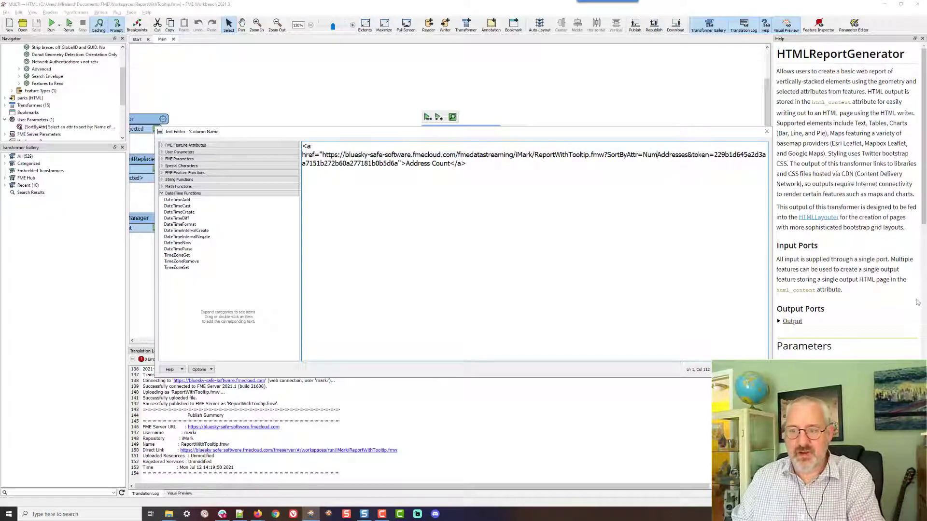
click(726, 369)
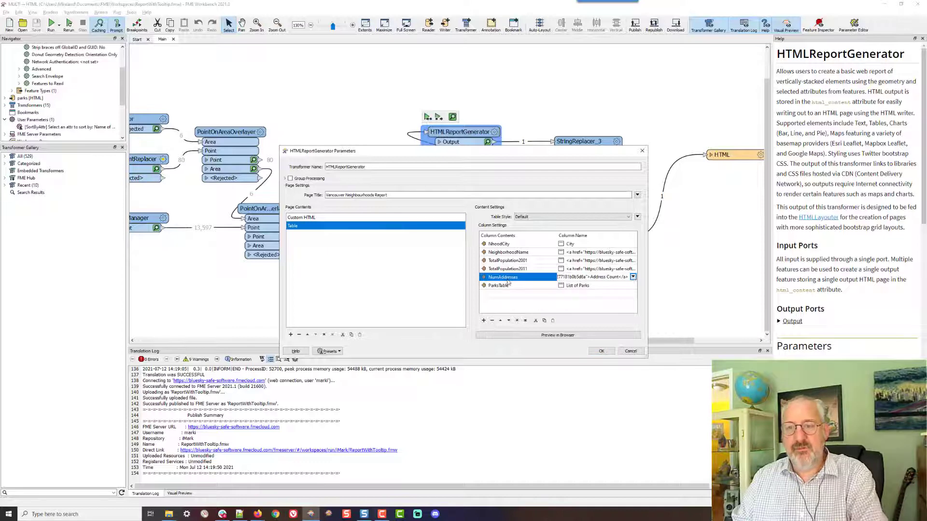
click(601, 351)
Save the workspace and republish it to FME Server
click(508, 81)
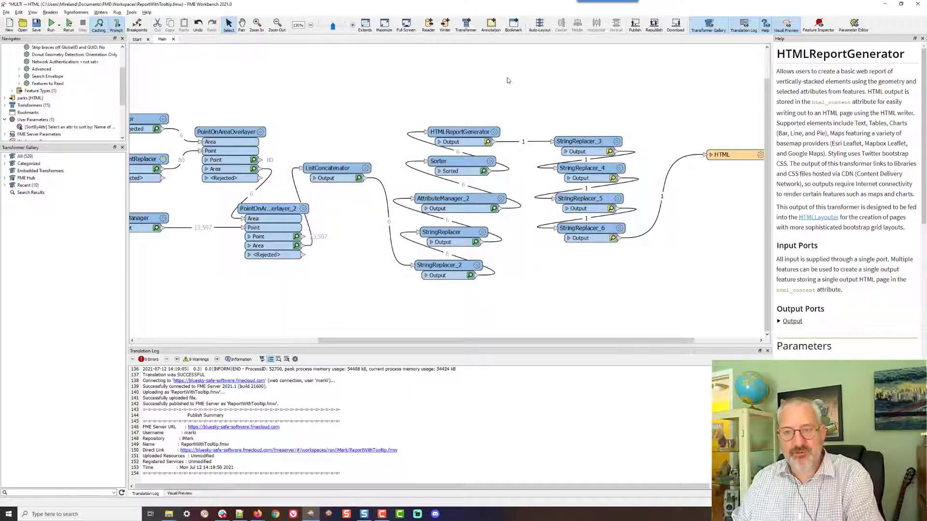
key(ctrl+s)
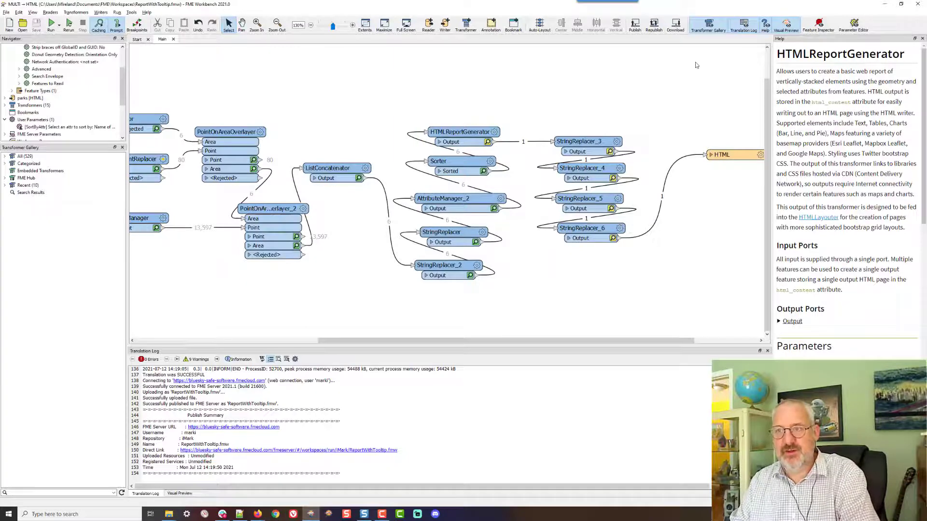
click(654, 25)
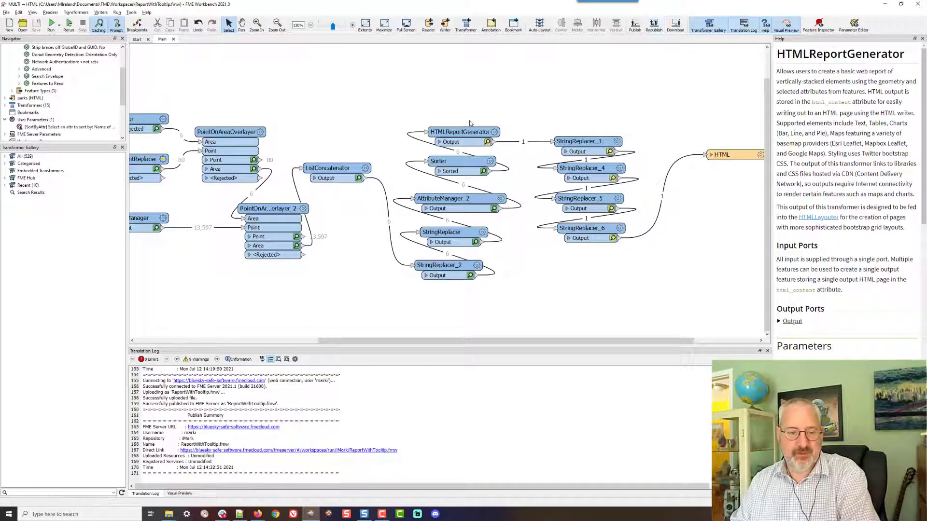
Test the Neighborhood, Address Count, 2001 Population and 2011 Population heading links to re-sort the published report
key(alt+Tab)
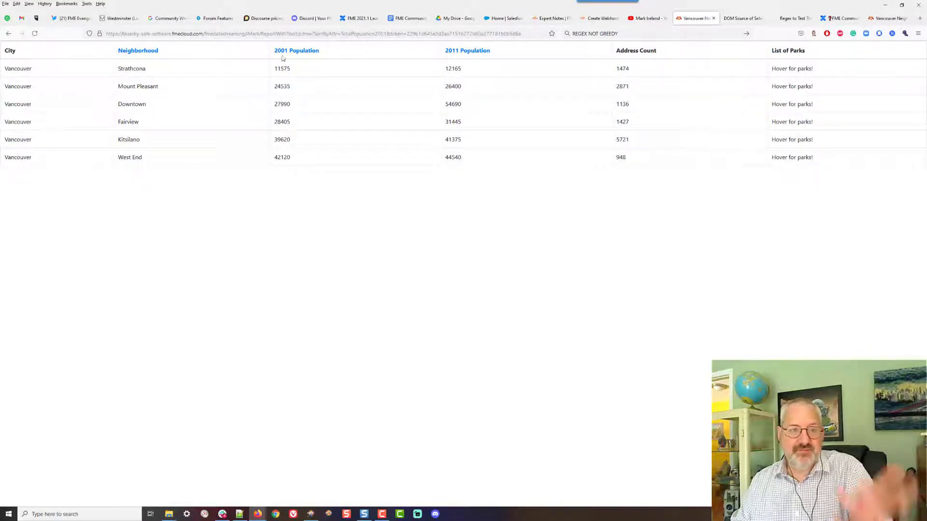
click(143, 54)
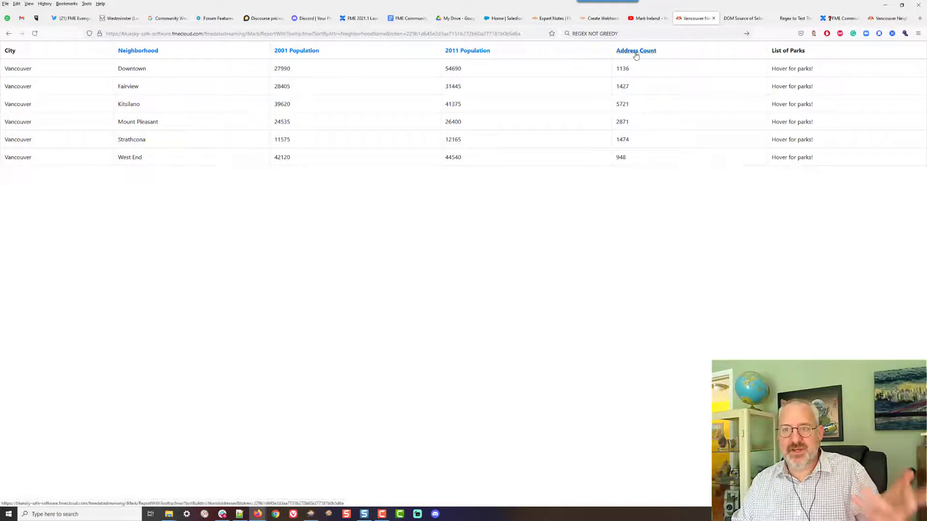
click(636, 52)
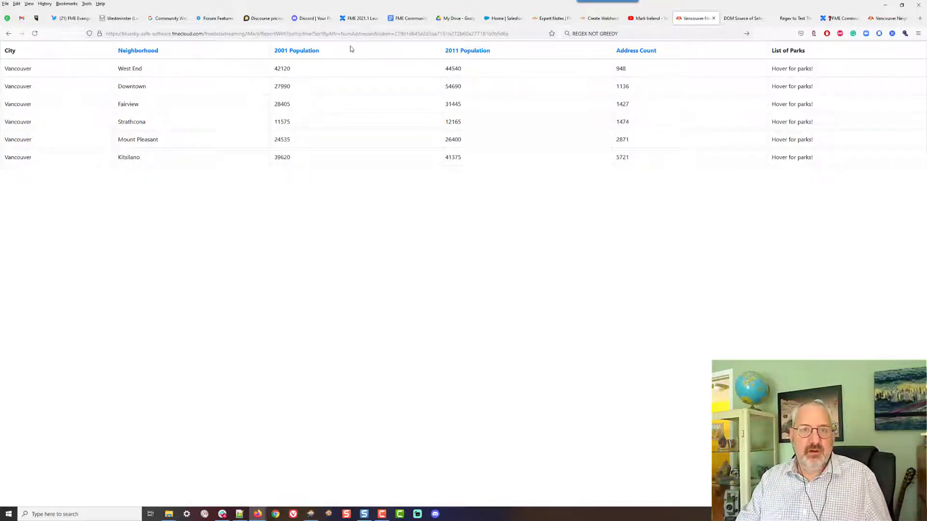
drag(313, 34, 375, 34)
click(332, 249)
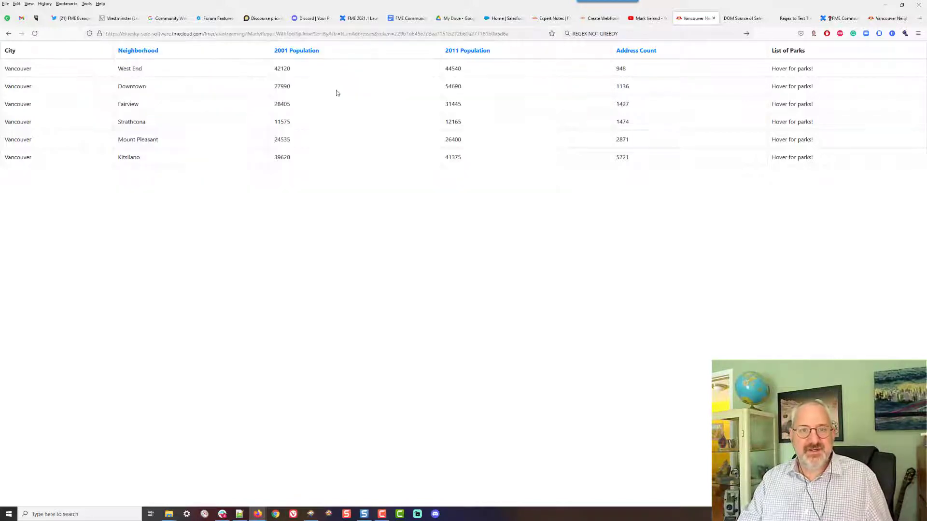
click(306, 52)
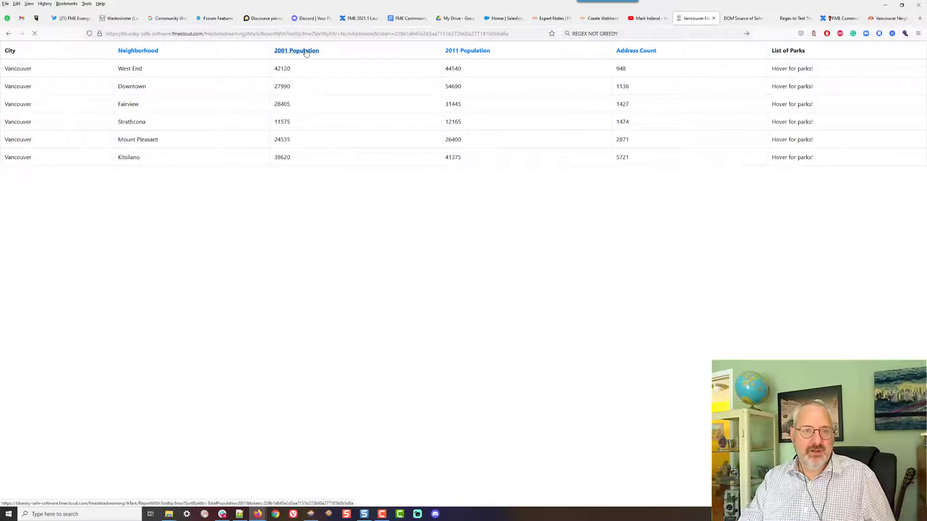
click(458, 53)
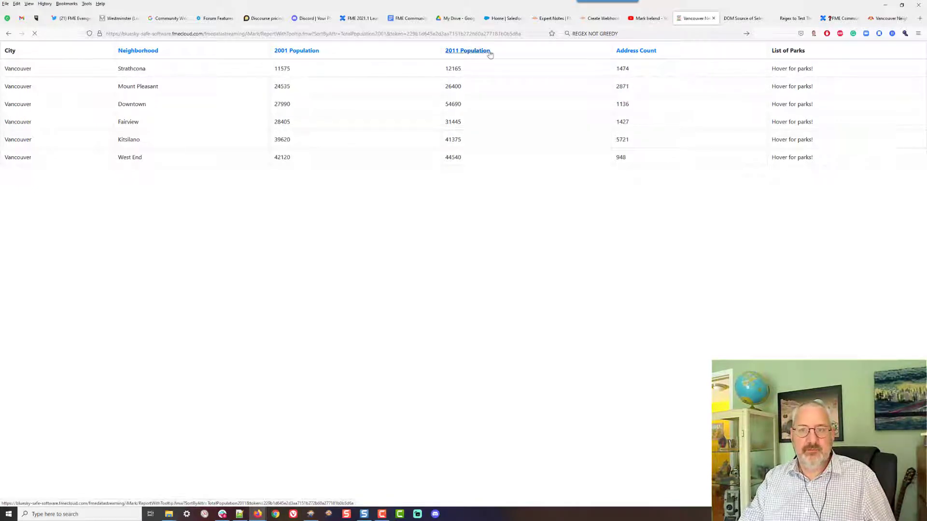
click(635, 56)
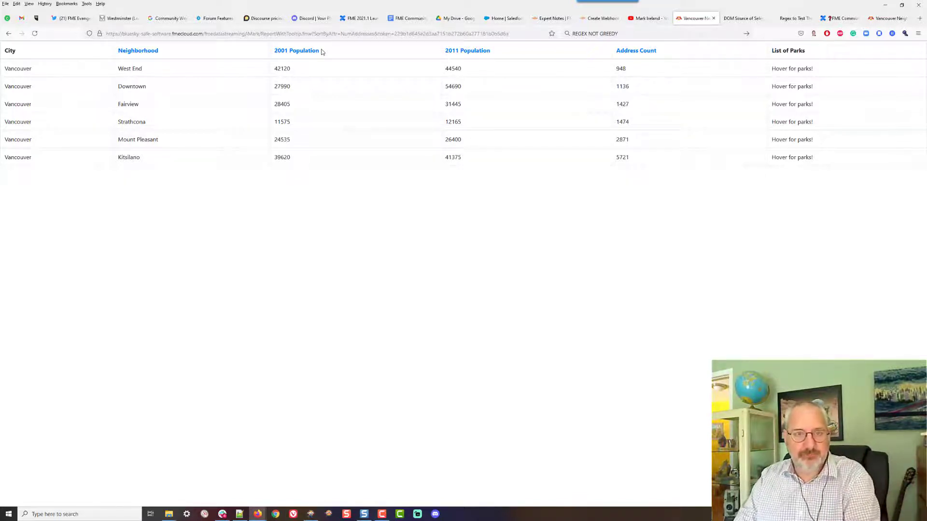
Open the Sorter's parameters to examine its ascending and descending sort order options
key(alt+Tab)
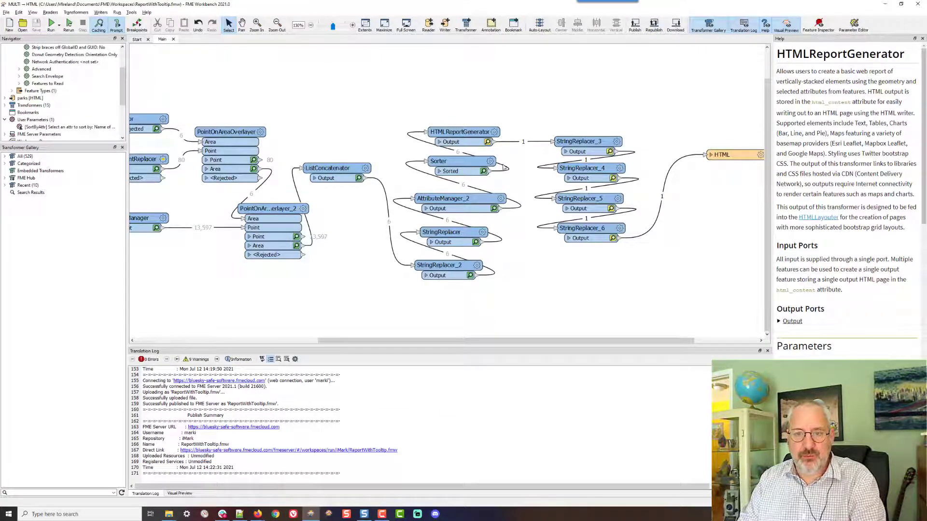
click(490, 162)
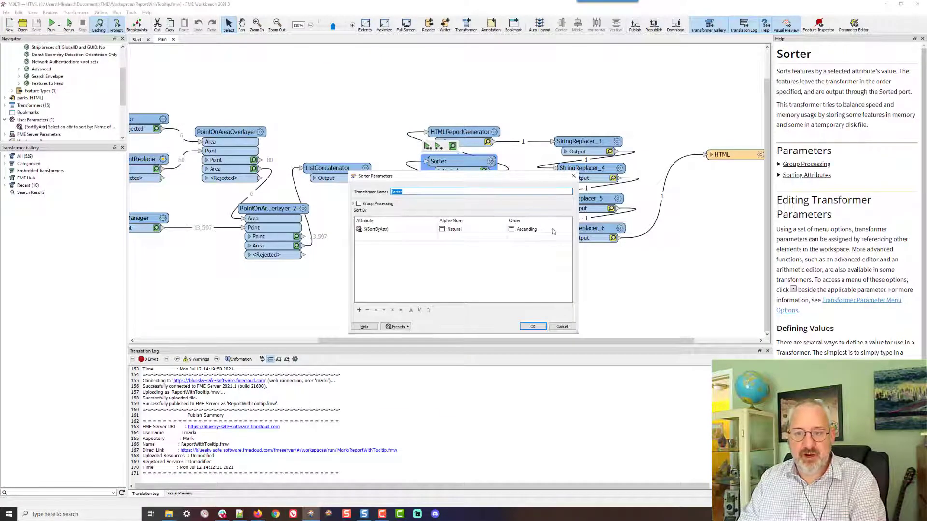
click(553, 230)
click(554, 230)
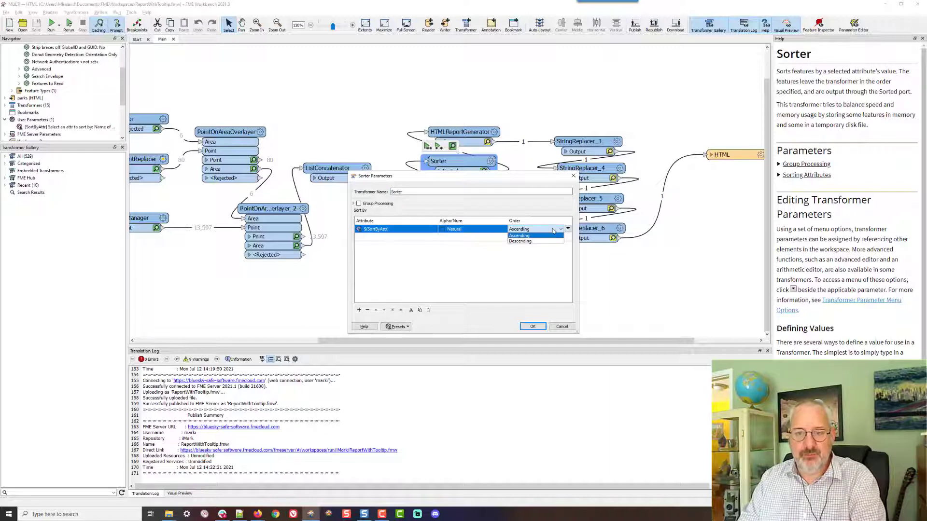
click(533, 272)
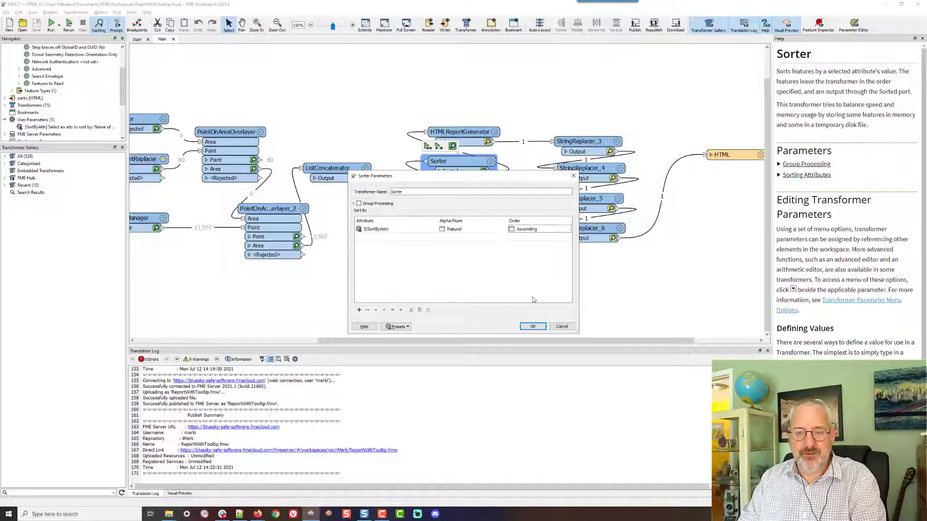
click(562, 327)
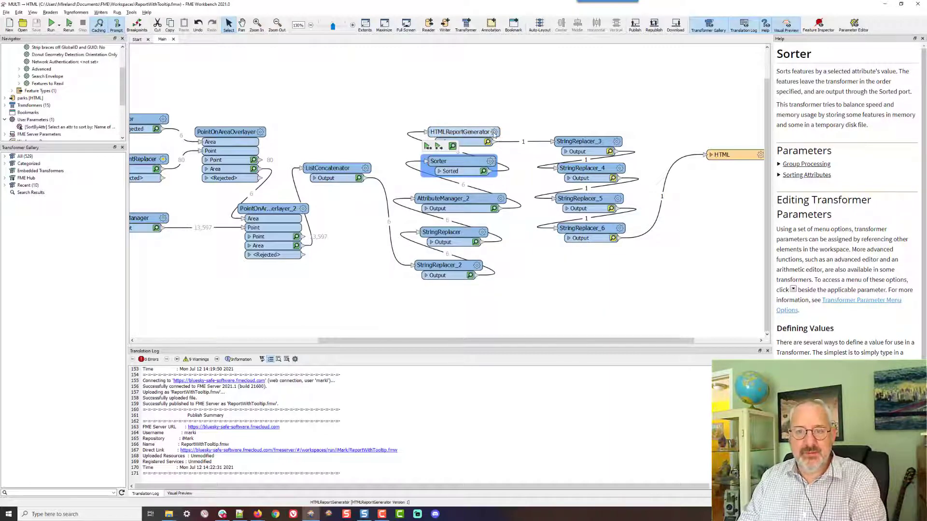
In the HTMLReportGenerator table, append " | " and a duplicate of the Neighborhood heading link, access token included, to the NeighborhoodName column name
click(493, 132)
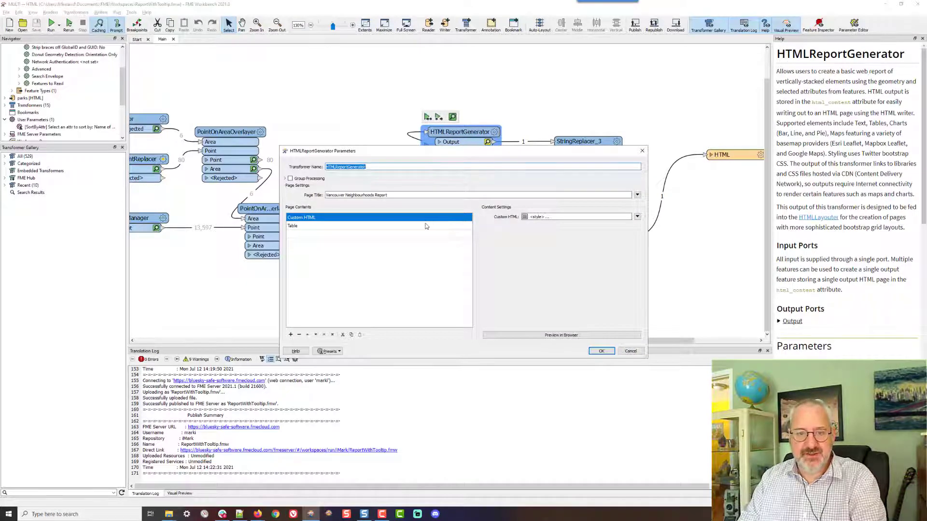
click(426, 226)
click(629, 252)
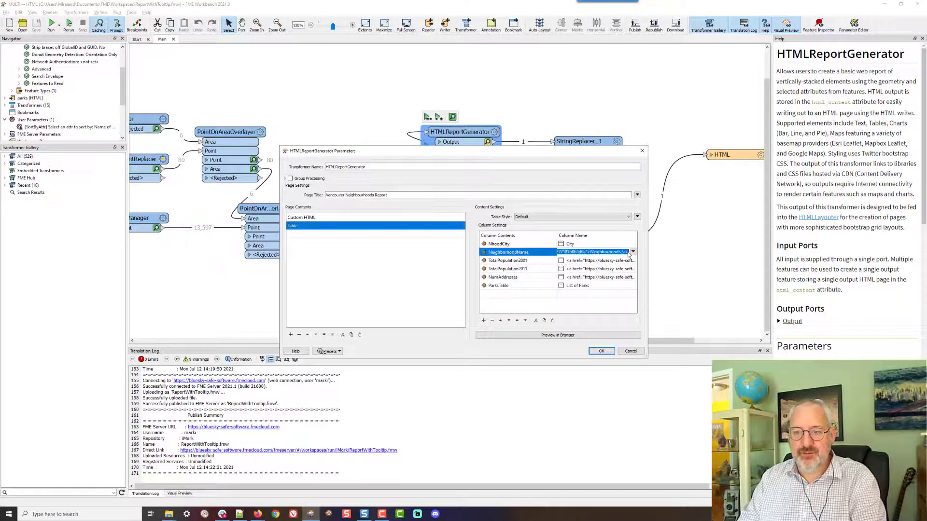
click(633, 252)
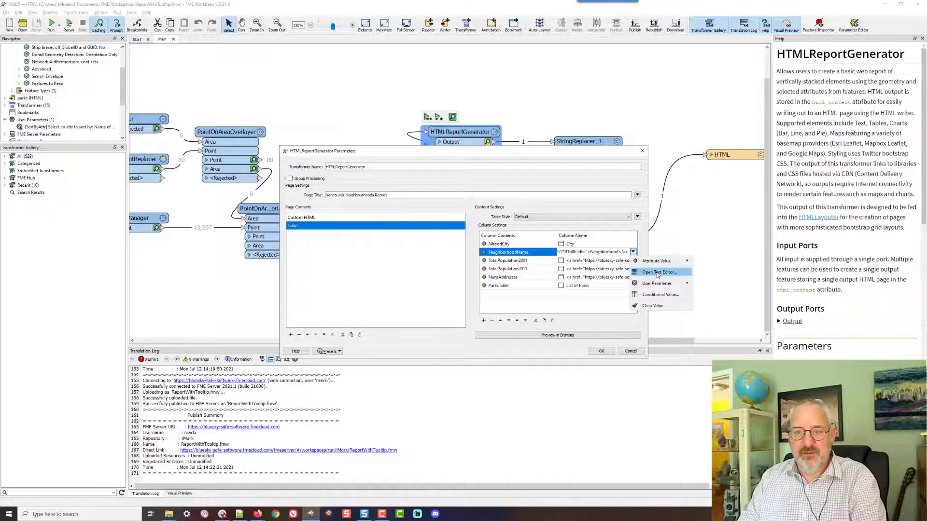
click(658, 273)
drag(487, 164, 257, 141)
key(ctrl+c)
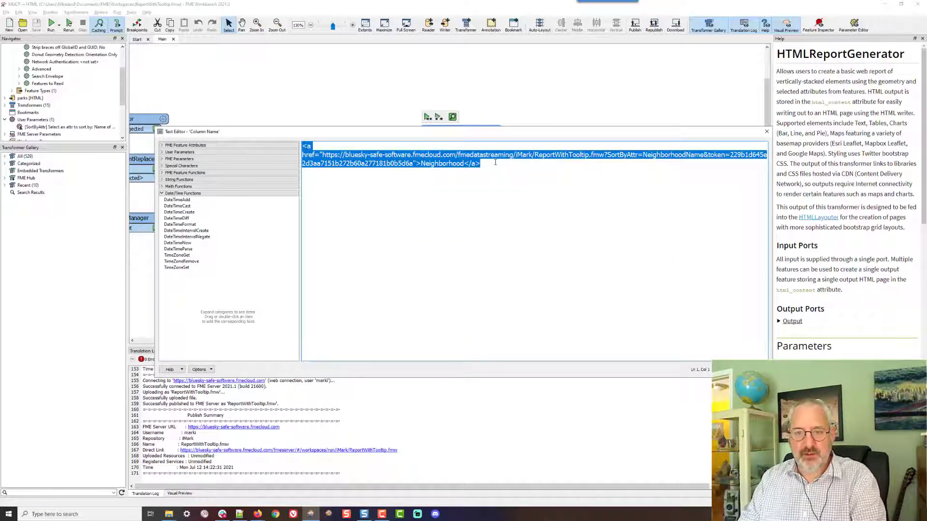
click(495, 163)
text(|)
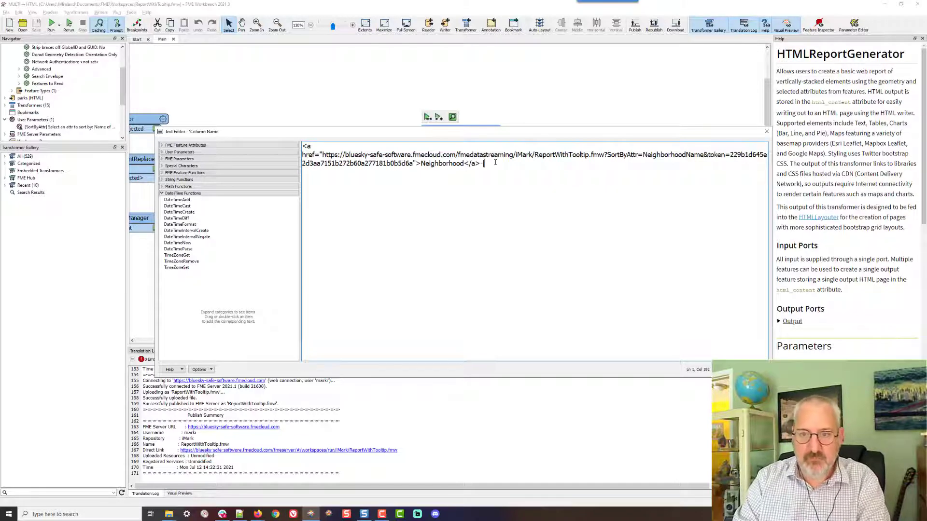
key(ctrl+v)
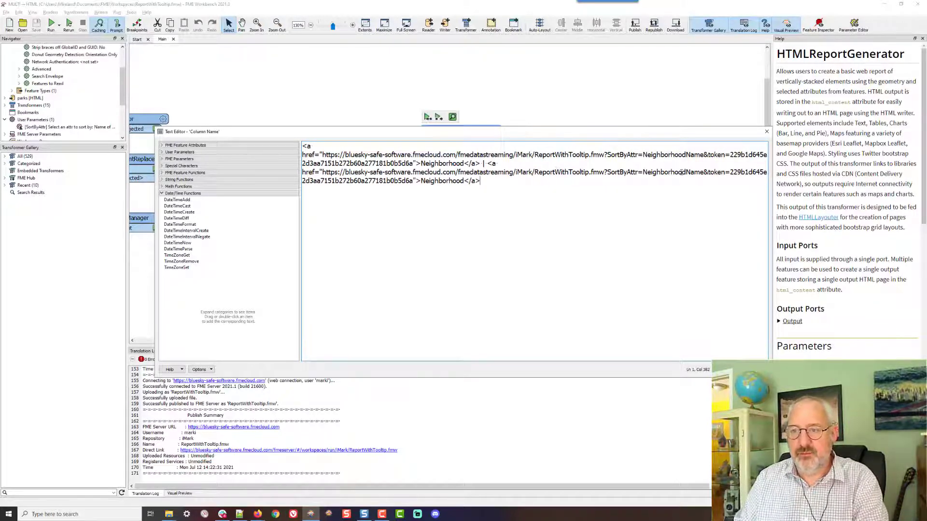
Add the parameter &Direction=Reverse after SortByAttr=NeighborhoodName in the duplicated link
click(704, 171)
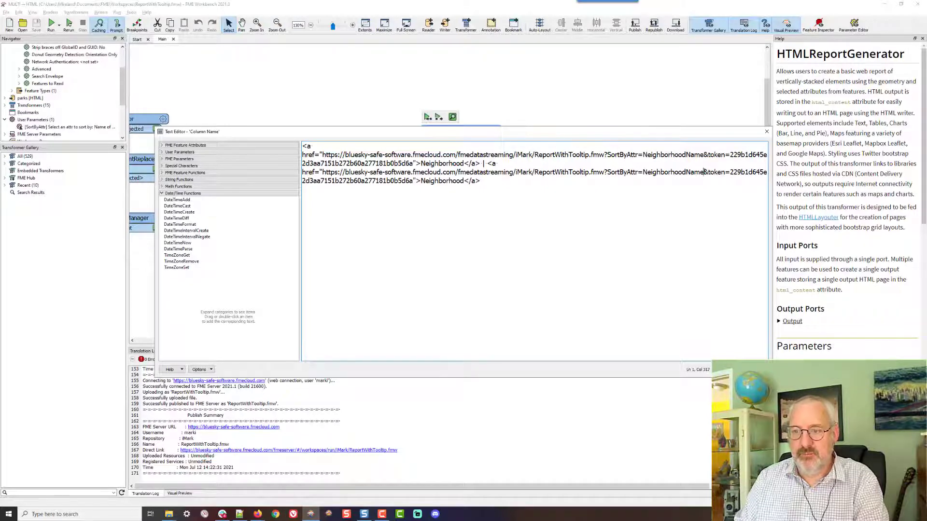
text(&)
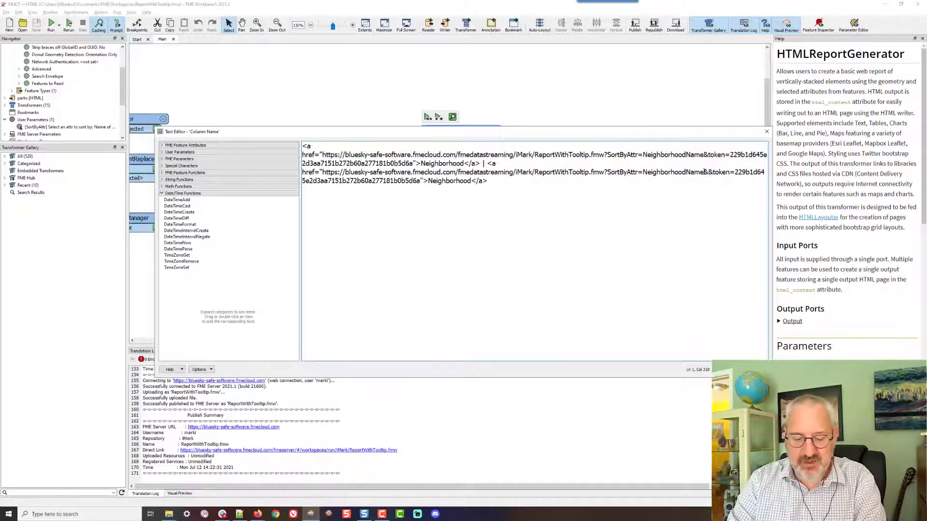
text(Directio0n)
key(BackSpace)
key(BackSpace)
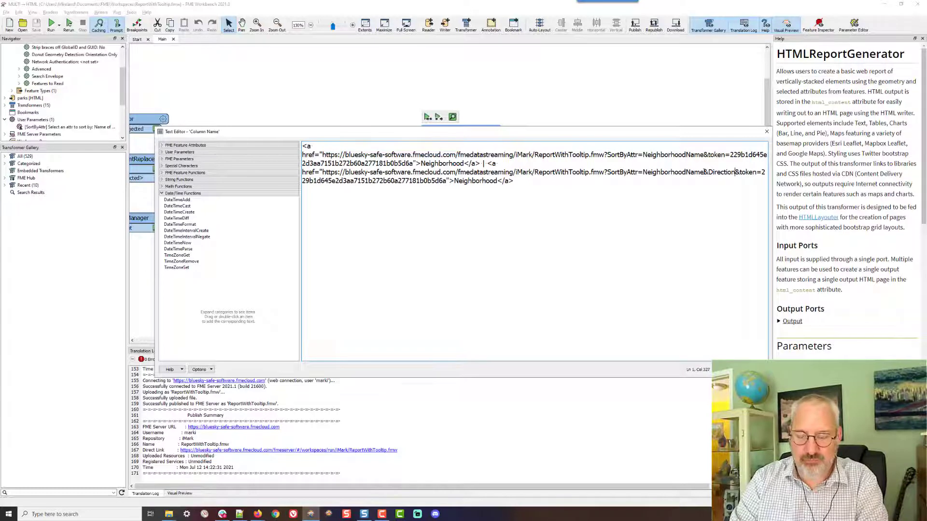
text(n=)
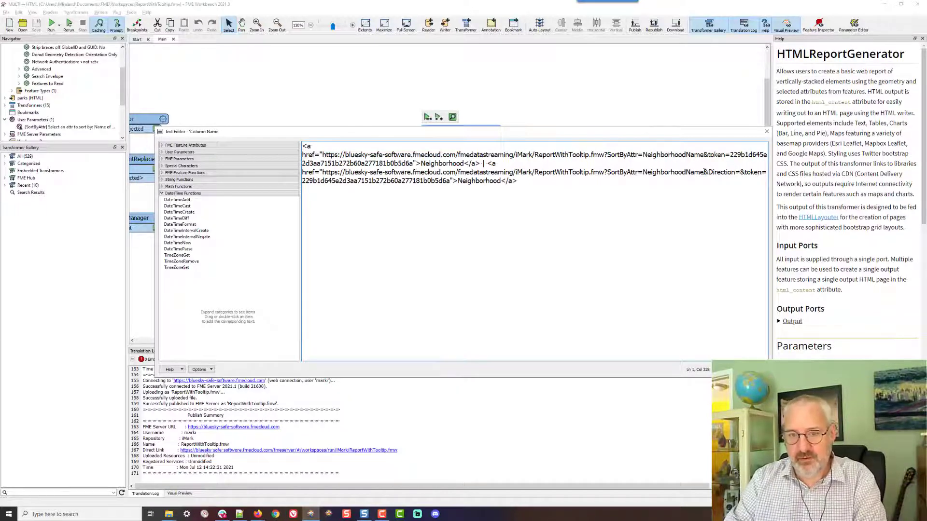
text(Reverse)
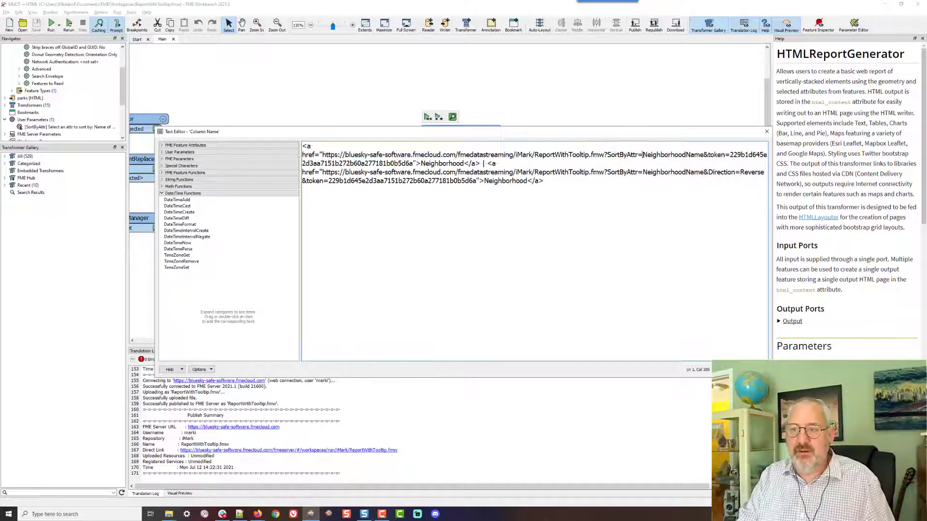
Save the edited column name and apply the report generator settings
drag(642, 155, 704, 155)
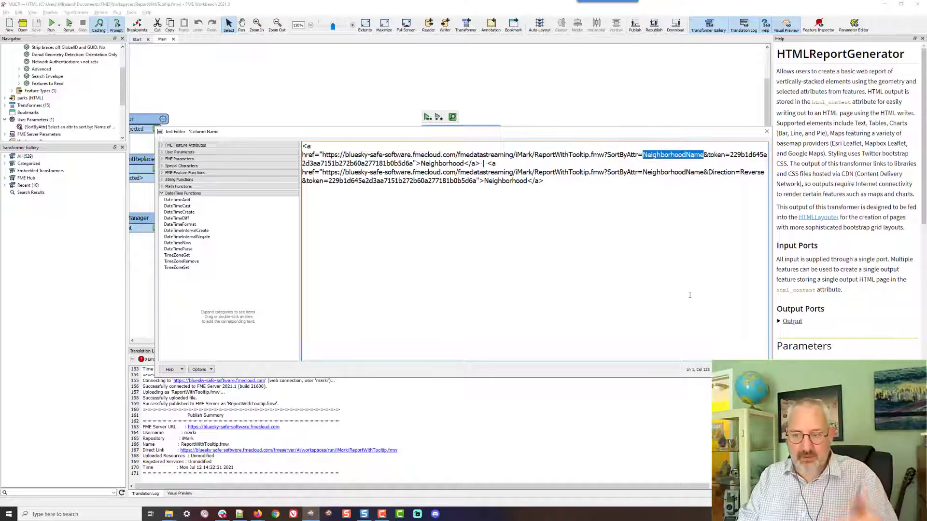
click(755, 369)
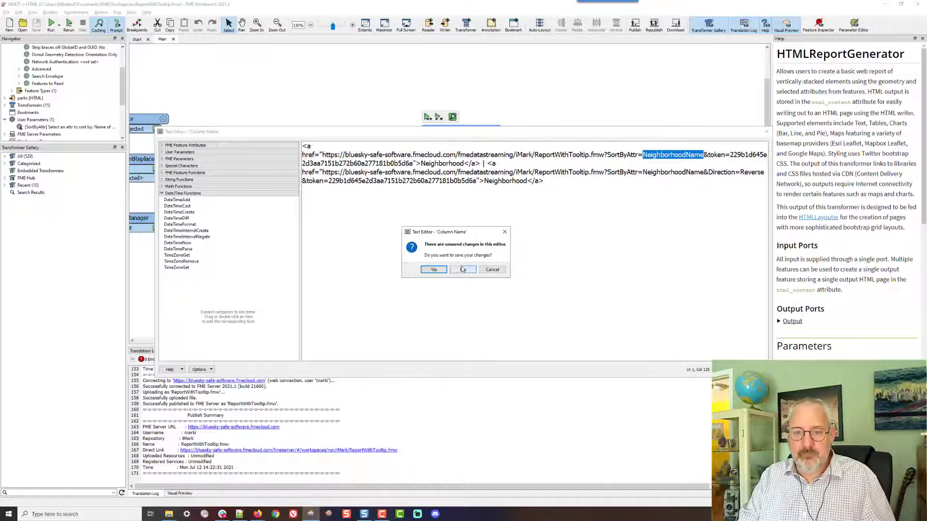
click(462, 270)
click(595, 355)
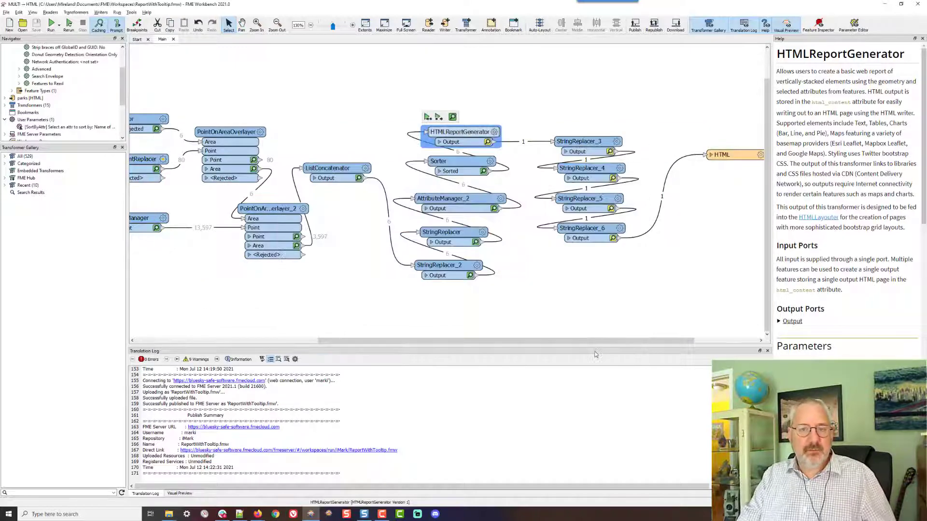